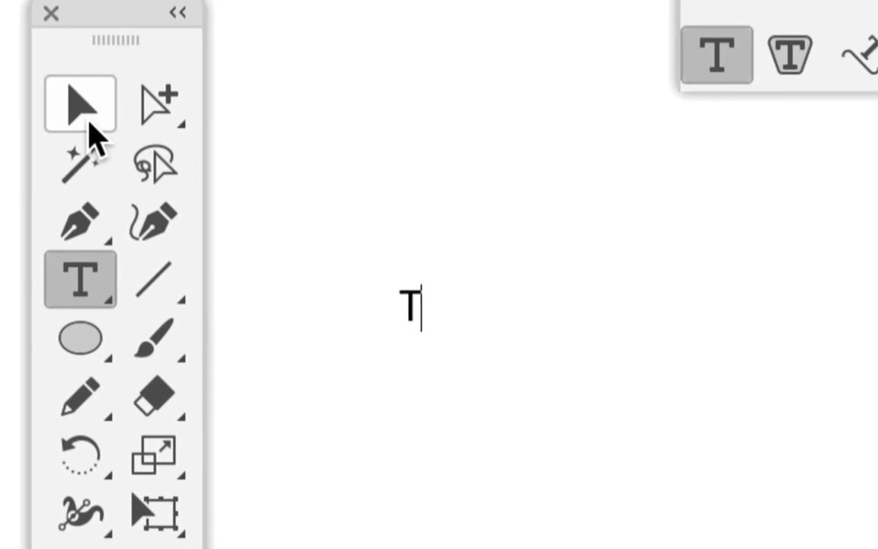
# Step: Finish the T text object and create a separate point text containing the letter D beside it
pyautogui.click(92, 134)
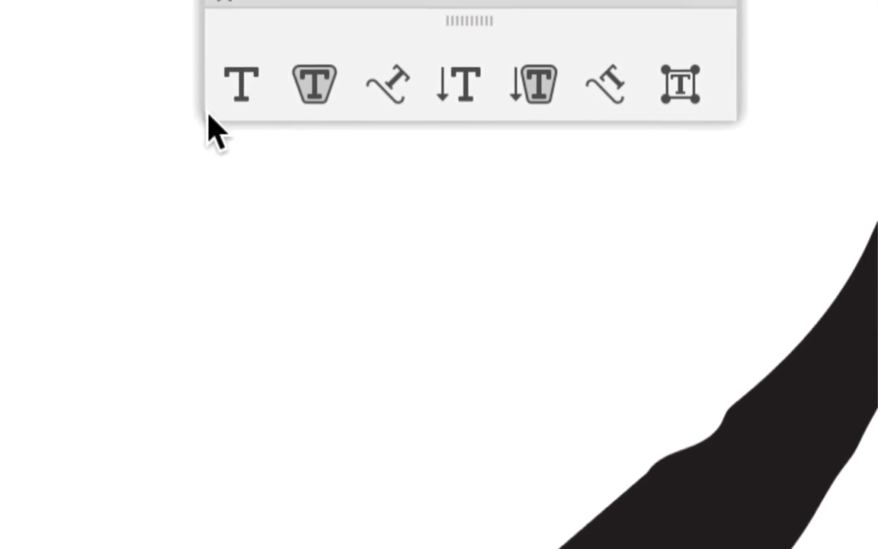
pyautogui.click(215, 114)
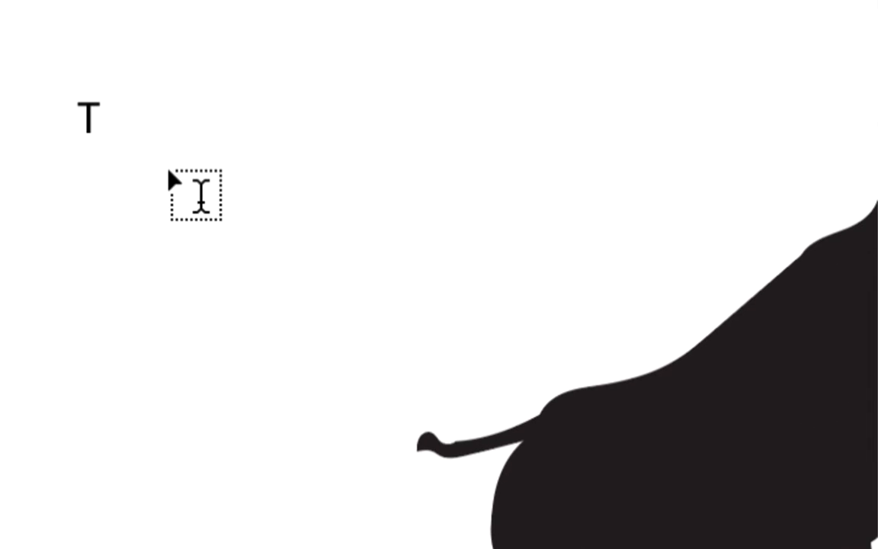
pyautogui.click(173, 158)
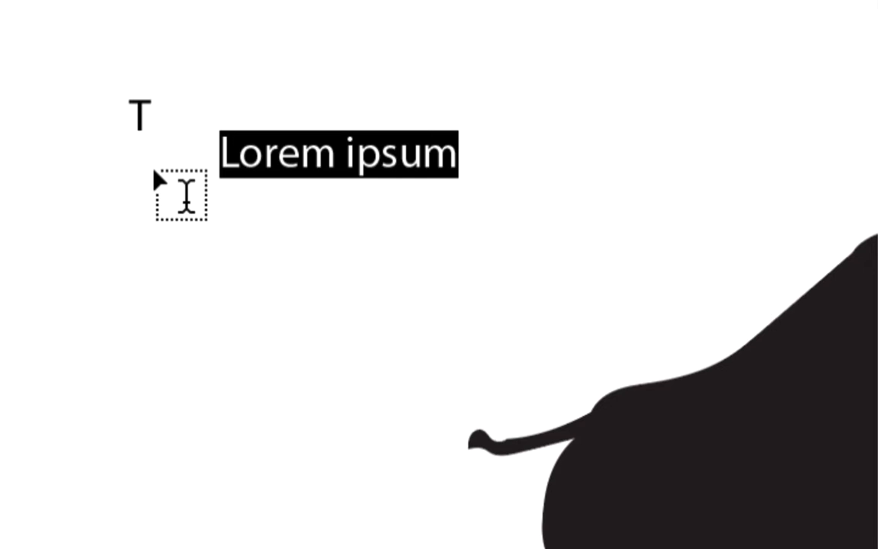
pyautogui.write('D')
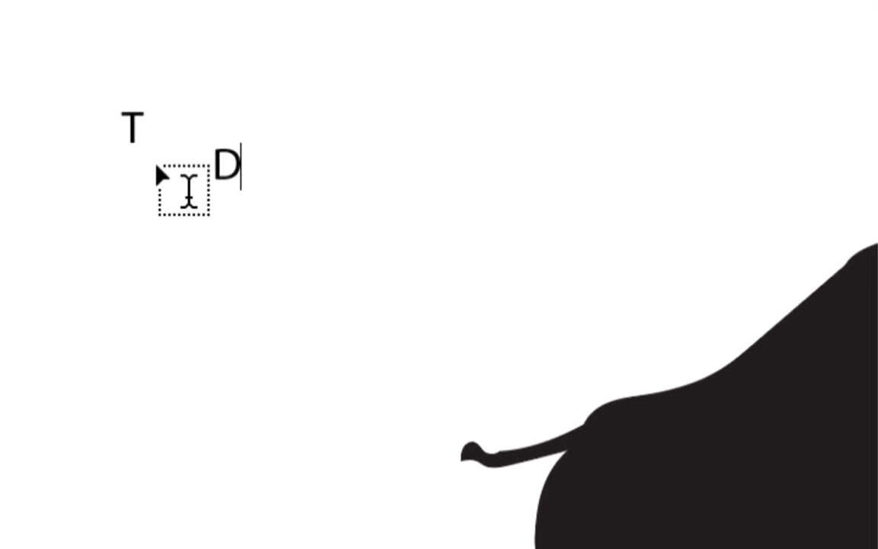
# Step: Move the letter T close to the D so the two initials sit side by side
pyautogui.click(82, 107)
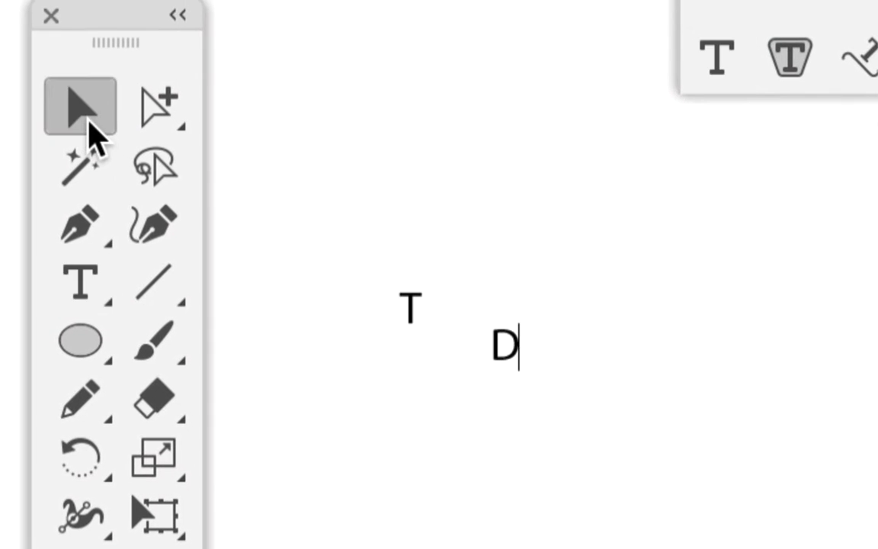
pyautogui.moveTo(255, 218); pyautogui.dragTo(300, 257)
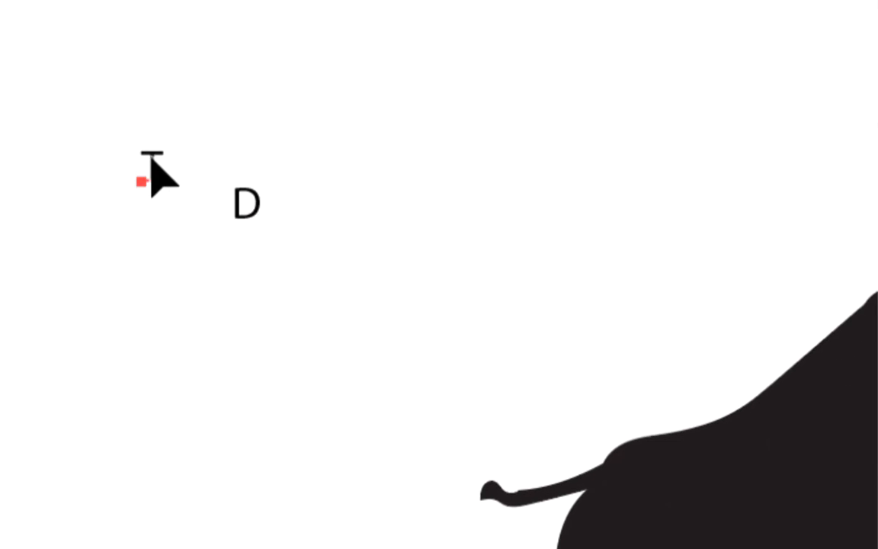
pyautogui.moveTo(169, 183); pyautogui.dragTo(171, 182)
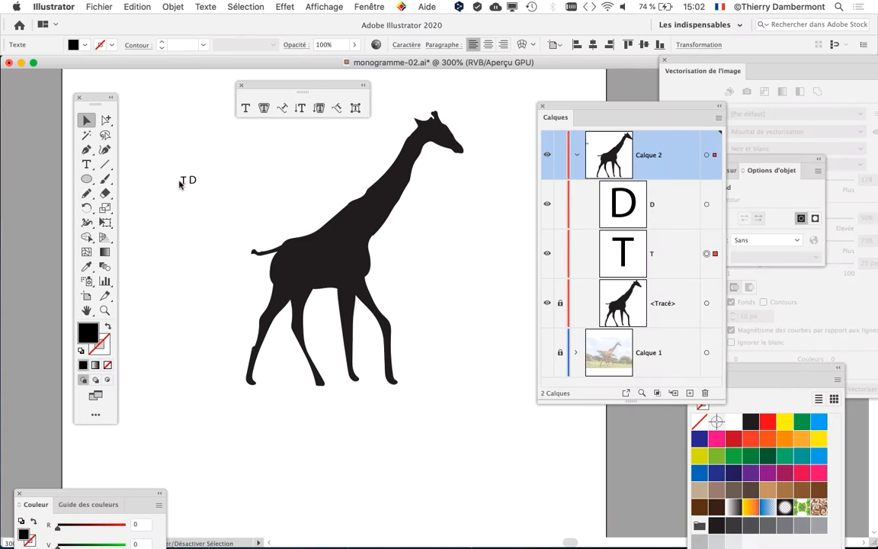
# Step: Save the document as a new version named monogramme-03.ai in the intro 2 illustrator folder, keeping the Illustrator 2020 options
pyautogui.click(99, 6)
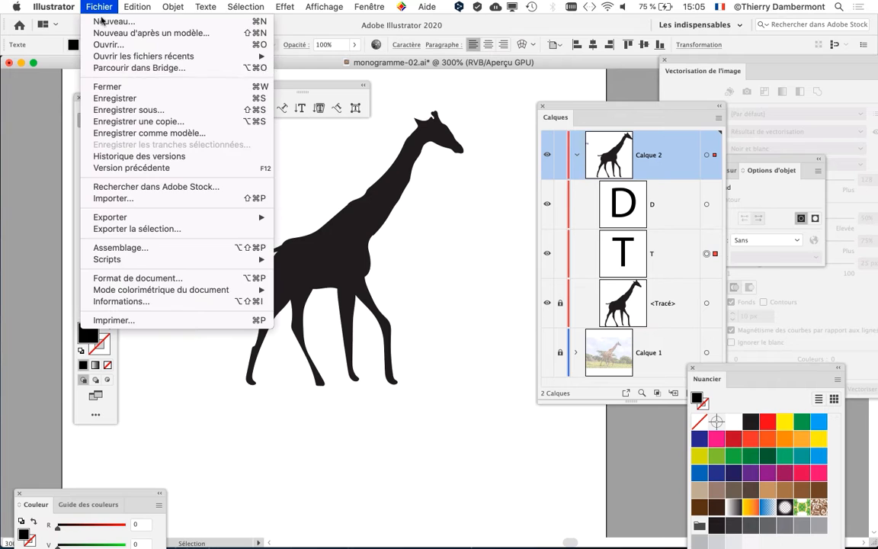
pyautogui.click(128, 109)
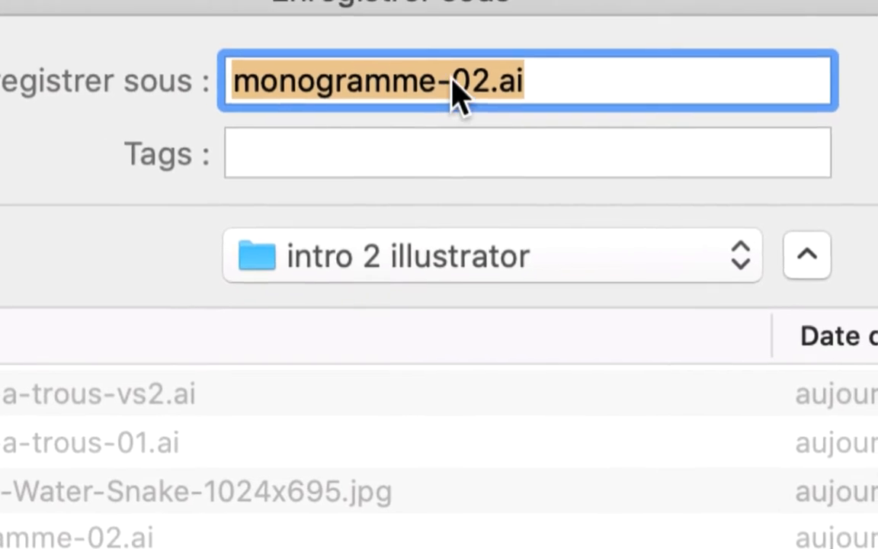
pyautogui.click(457, 82)
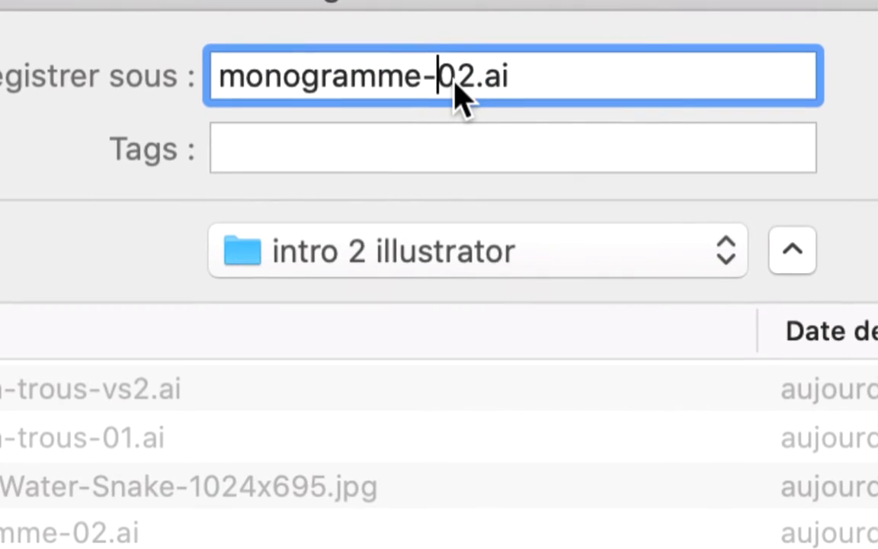
pyautogui.moveTo(456, 83); pyautogui.dragTo(471, 82)
pyautogui.write('3')
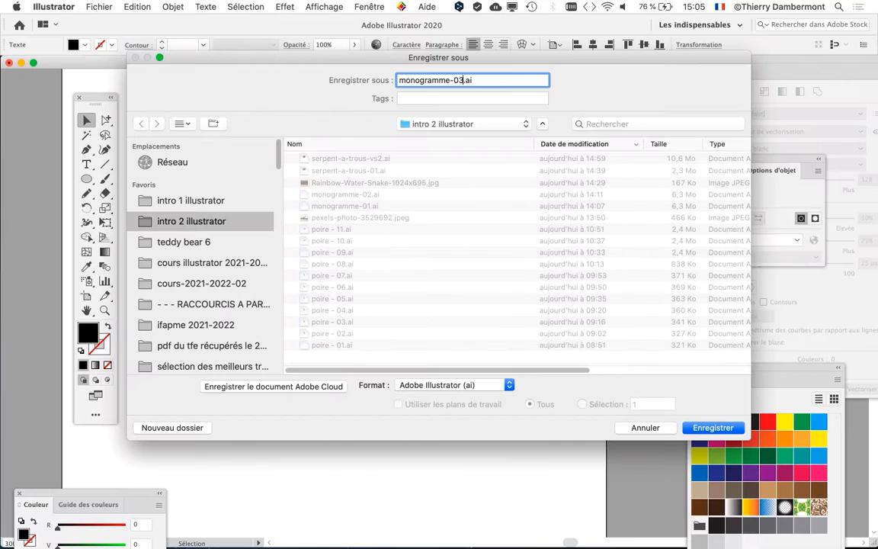
pyautogui.click(717, 424)
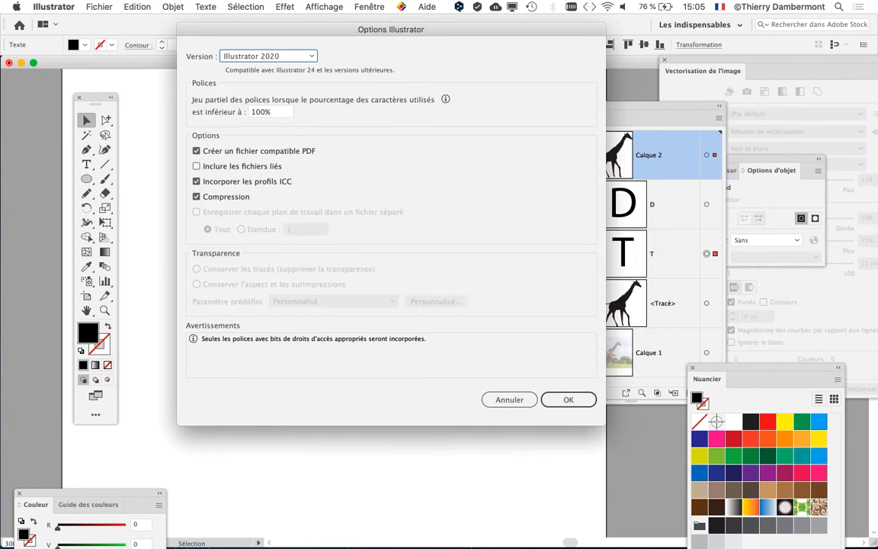
pyautogui.press('Return')
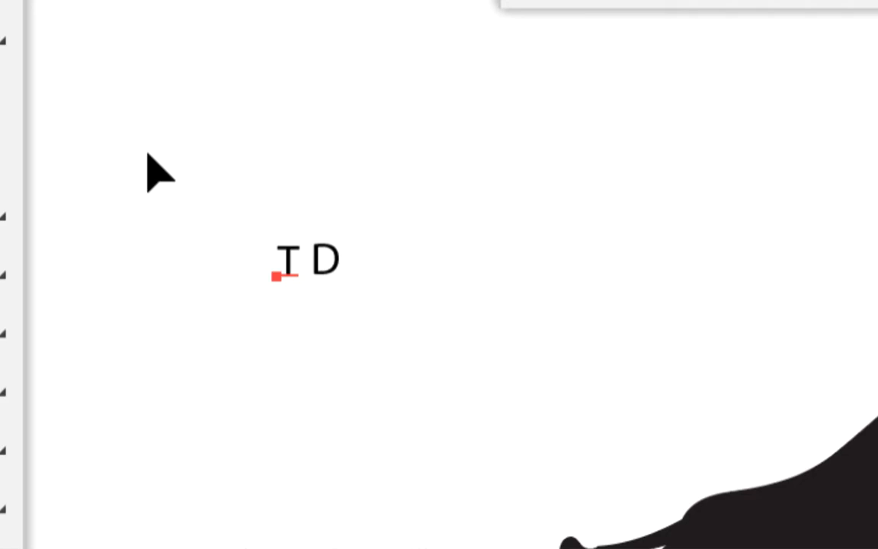
# Step: Select both letters and enlarge them proportionally with Free Transform until they span the giraffe's body
pyautogui.moveTo(173, 169); pyautogui.dragTo(260, 252)
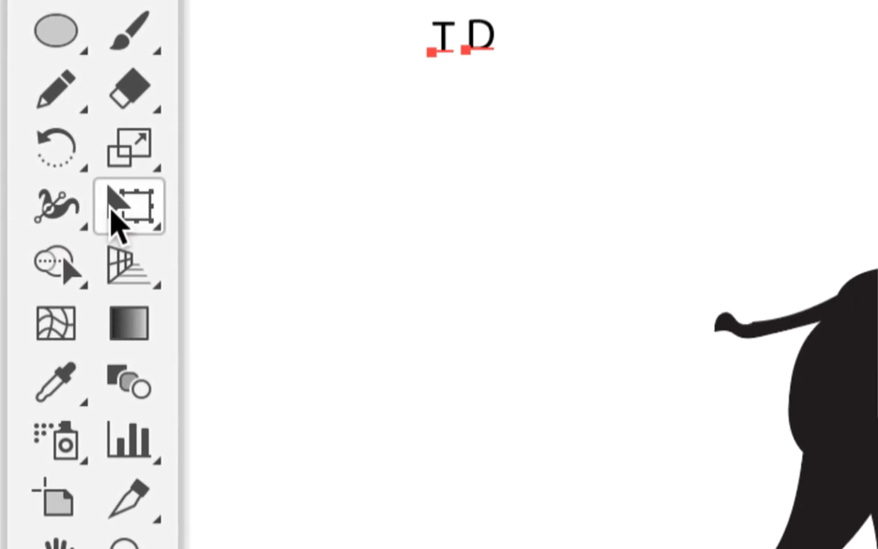
pyautogui.click(116, 213)
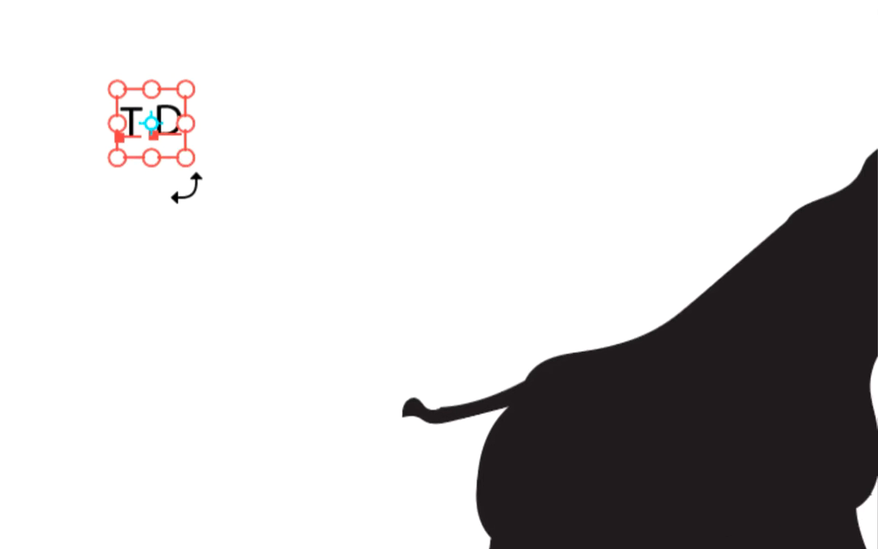
pyautogui.moveTo(183, 177); pyautogui.dragTo(217, 204)
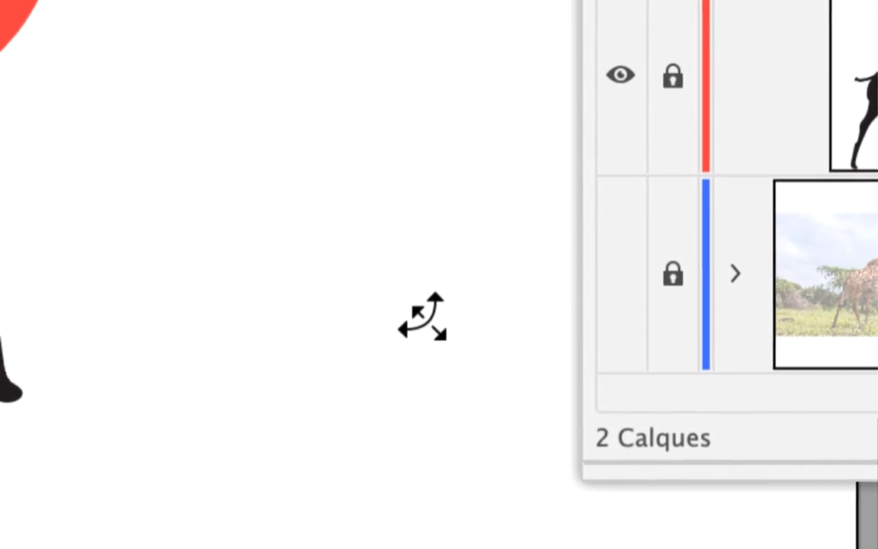
pyautogui.moveTo(421, 317); pyautogui.dragTo(511, 435)
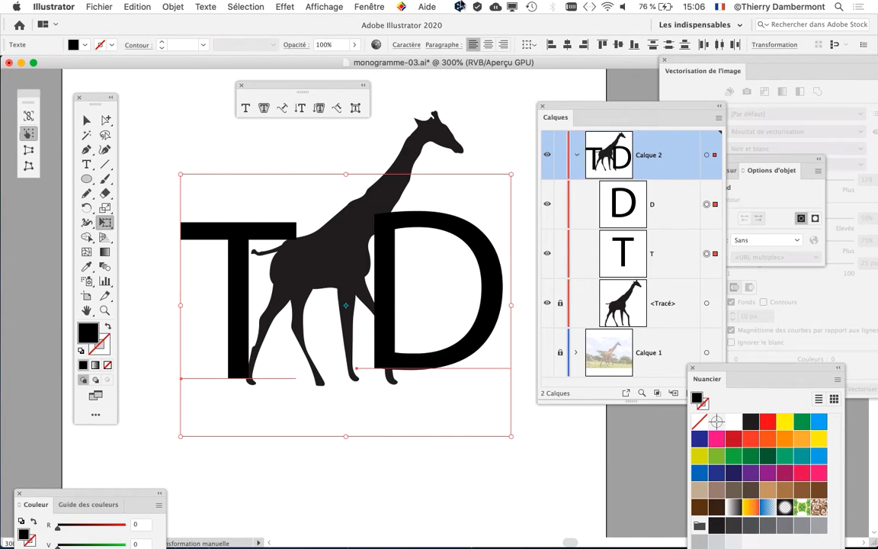
pyautogui.moveTo(511, 176); pyautogui.dragTo(396, 111)
pyautogui.press('super+z')
pyautogui.moveTo(511, 435); pyautogui.dragTo(346, 472)
pyautogui.moveTo(287, 324); pyautogui.dragTo(436, 402)
pyautogui.moveTo(298, 298); pyautogui.dragTo(236, 107)
pyautogui.moveTo(364, 179); pyautogui.dragTo(385, 303)
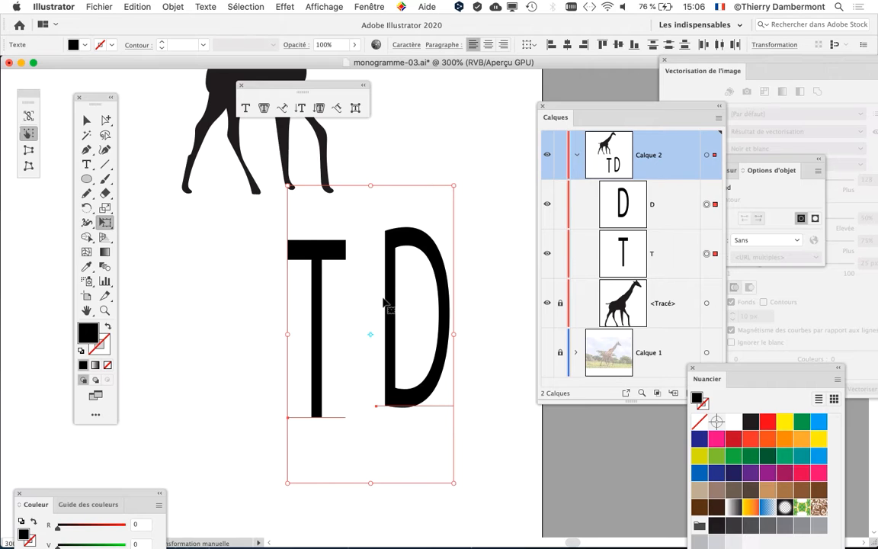
pyautogui.press('super+z')
pyautogui.press('super+z')
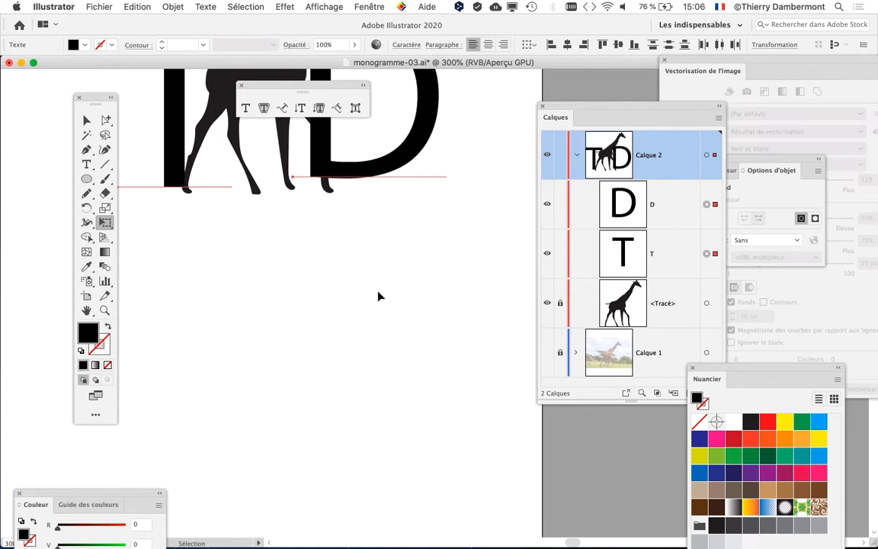
# Step: Shift the enlarged T and D slightly to the left over the giraffe silhouette
pyautogui.moveTo(355, 241); pyautogui.dragTo(418, 448)
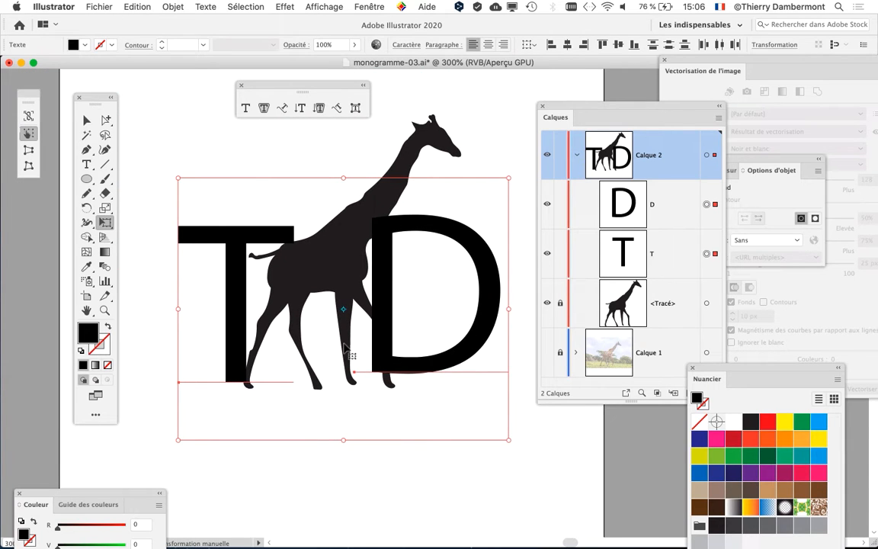
pyautogui.moveTo(394, 265); pyautogui.dragTo(377, 280)
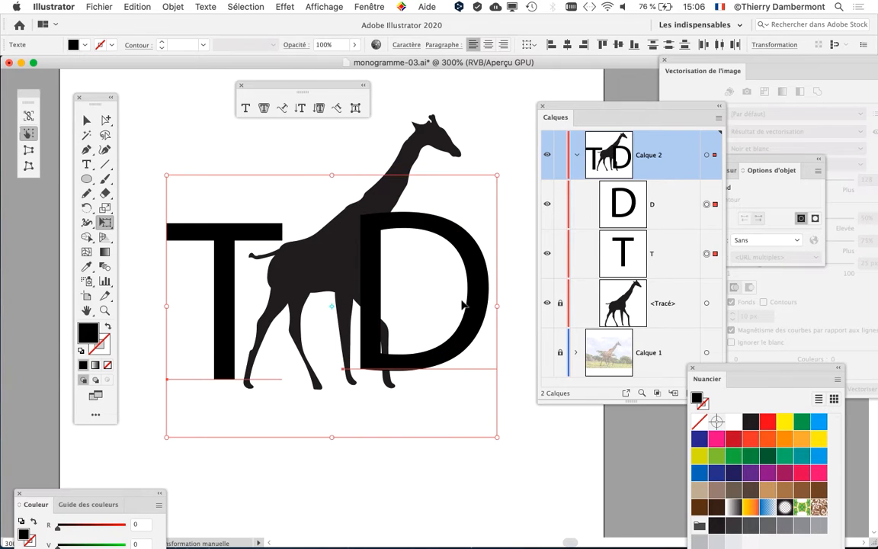
# Step: Examine up close where the D overlaps the giraffe and compare the two blacks
pyautogui.scroll(5, 392, 280)
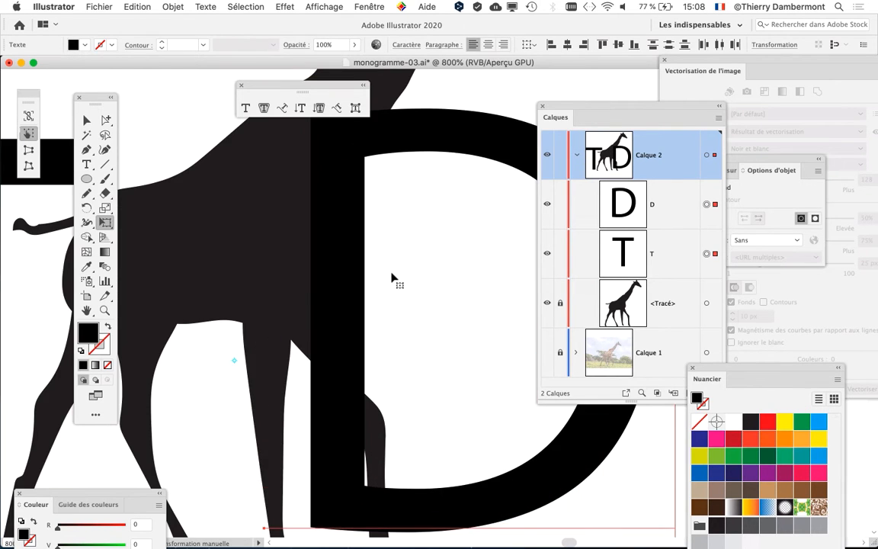
pyautogui.moveTo(380, 294); pyautogui.dragTo(389, 379)
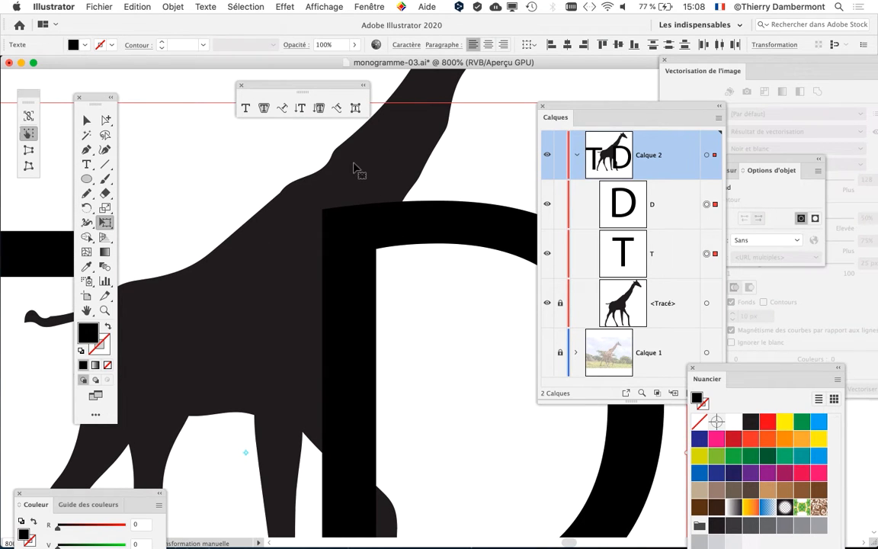
pyautogui.scroll(-2, 345, 204)
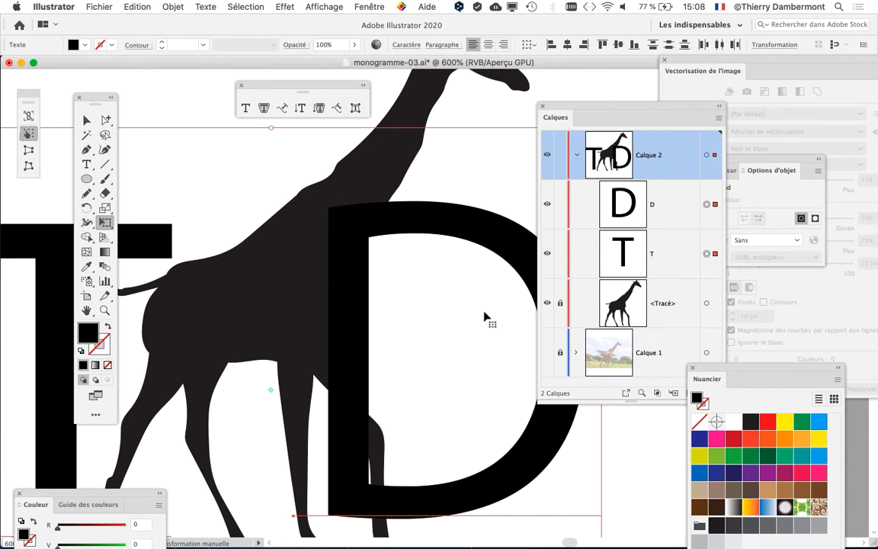
pyautogui.scroll(-2, 446, 320)
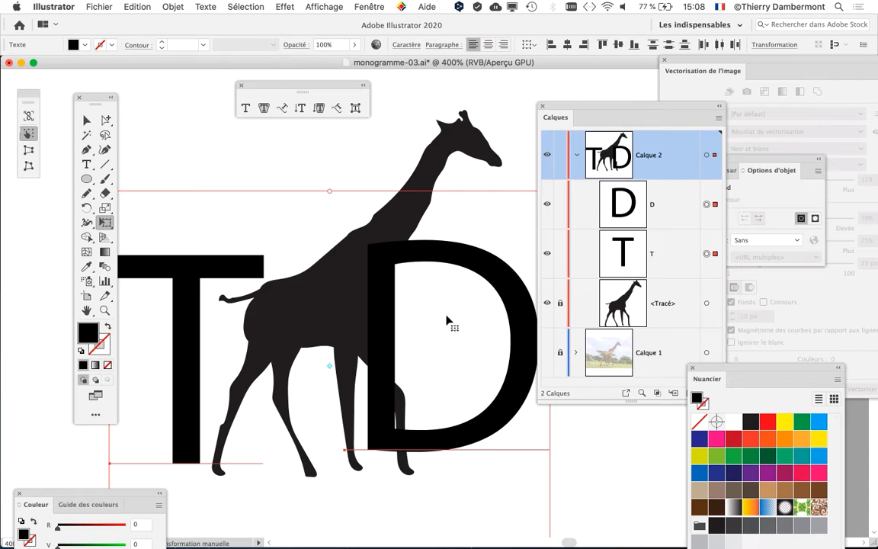
pyautogui.scroll(2, 385, 288)
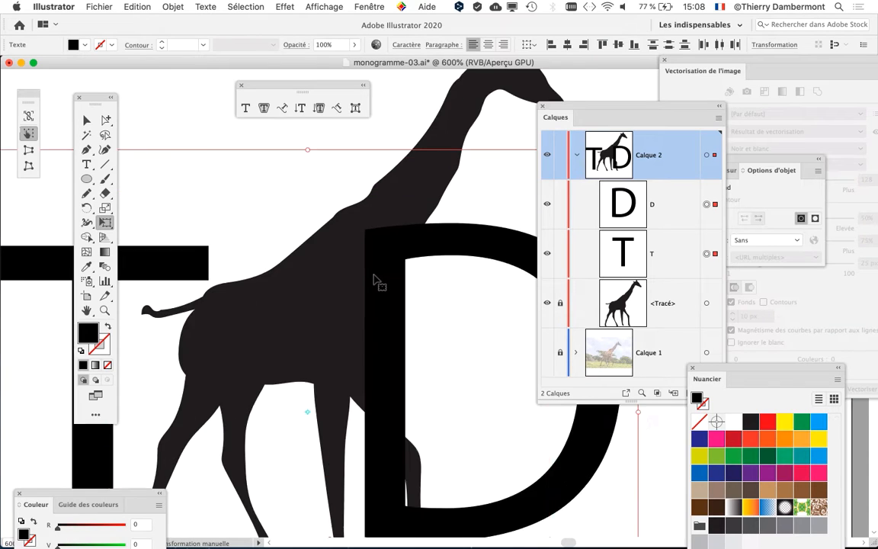
pyautogui.press('e')
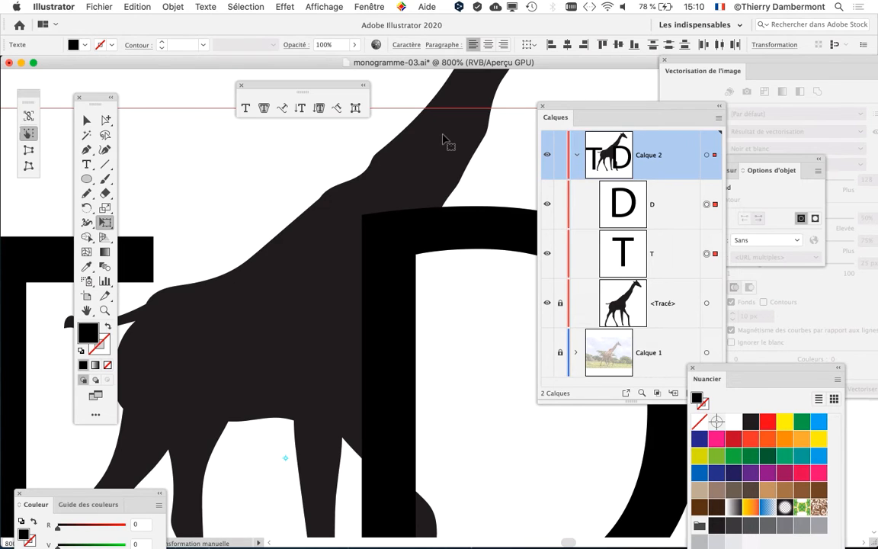
pyautogui.scroll(-3, 433, 244)
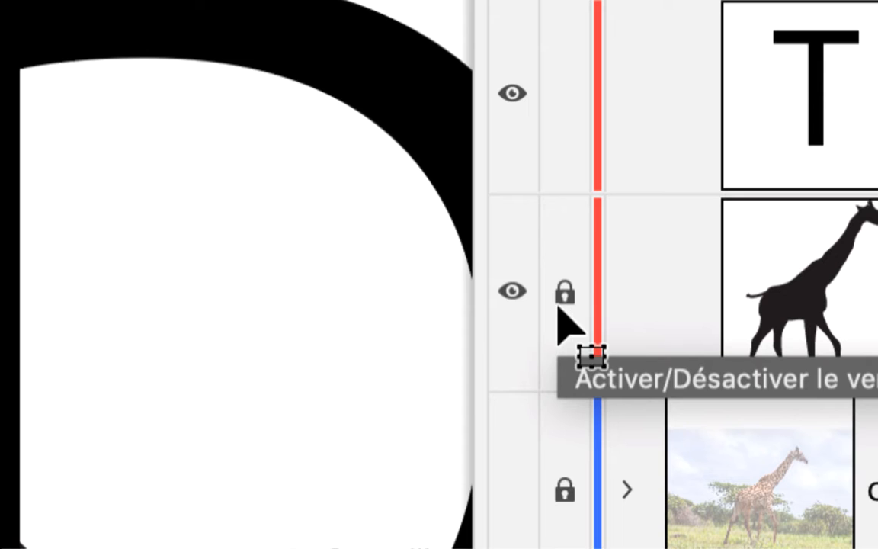
# Step: Unlock and select the giraffe path, and place the swatches beside the artwork
pyautogui.click(562, 308)
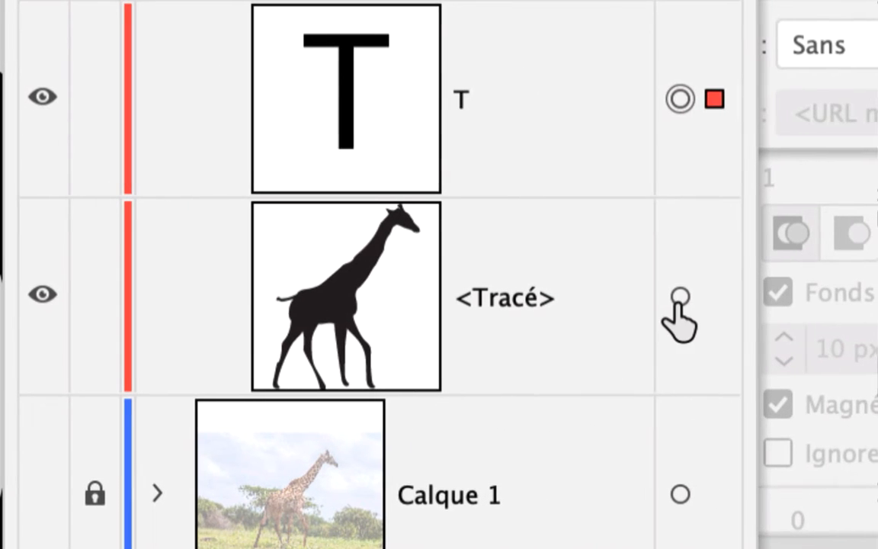
pyautogui.click(680, 297)
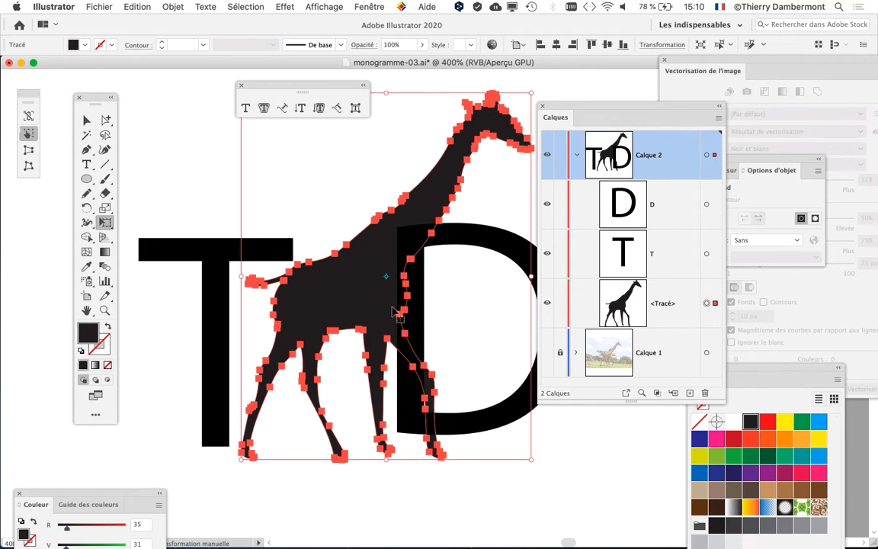
pyautogui.hscroll(5, 494, 311)
pyautogui.moveTo(88, 94); pyautogui.dragTo(65, 87)
pyautogui.moveTo(769, 370); pyautogui.dragTo(429, 186)
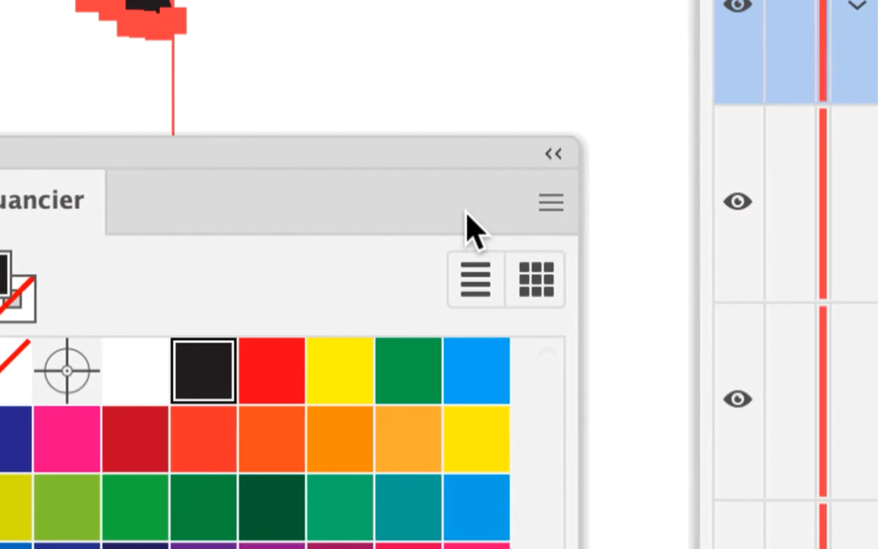
# Step: Create a global RGB swatch in pure black, with all three channels at 0, as the giraffe's fill
pyautogui.click(482, 209)
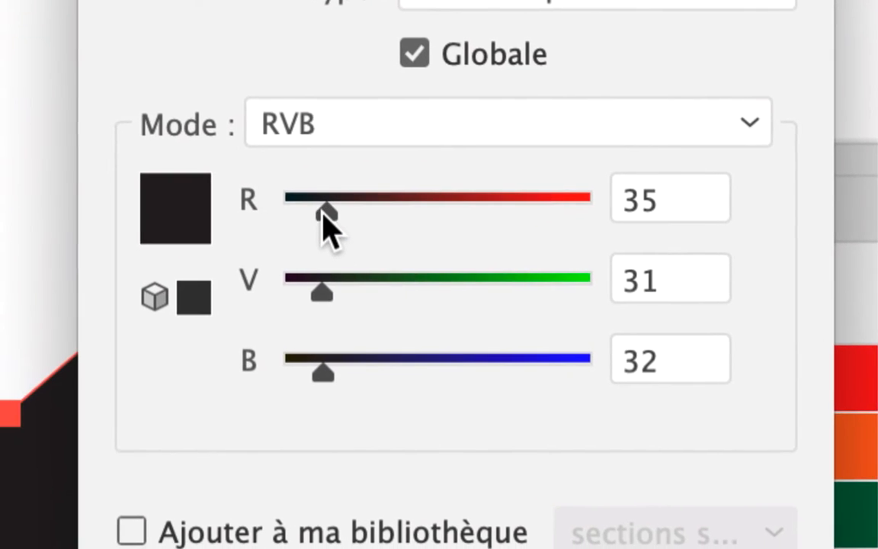
pyautogui.moveTo(323, 214); pyautogui.dragTo(283, 242)
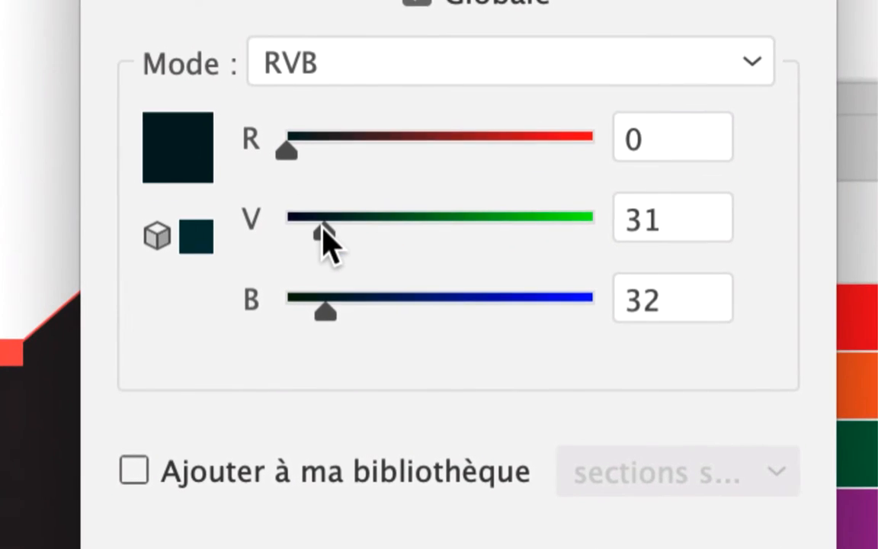
pyautogui.moveTo(317, 284); pyautogui.dragTo(263, 295)
pyautogui.moveTo(369, 305); pyautogui.dragTo(298, 309)
pyautogui.click(400, 305)
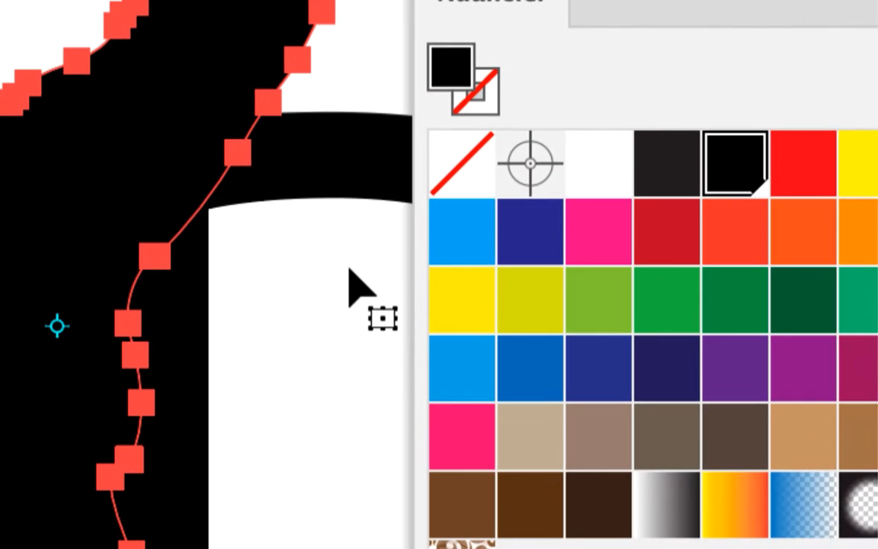
pyautogui.scroll(-3, 348, 268)
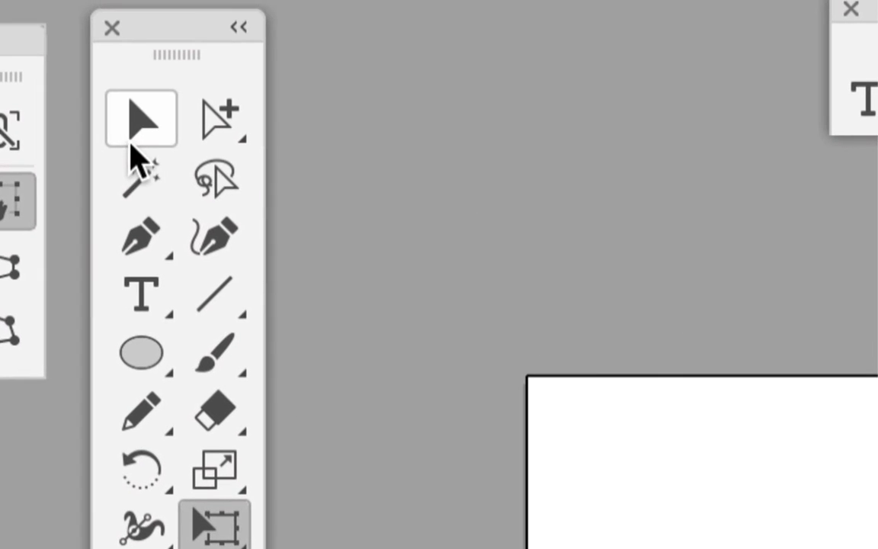
# Step: Deselect the giraffe and check its black against the overlapping D
pyautogui.click(131, 141)
pyautogui.click(274, 227)
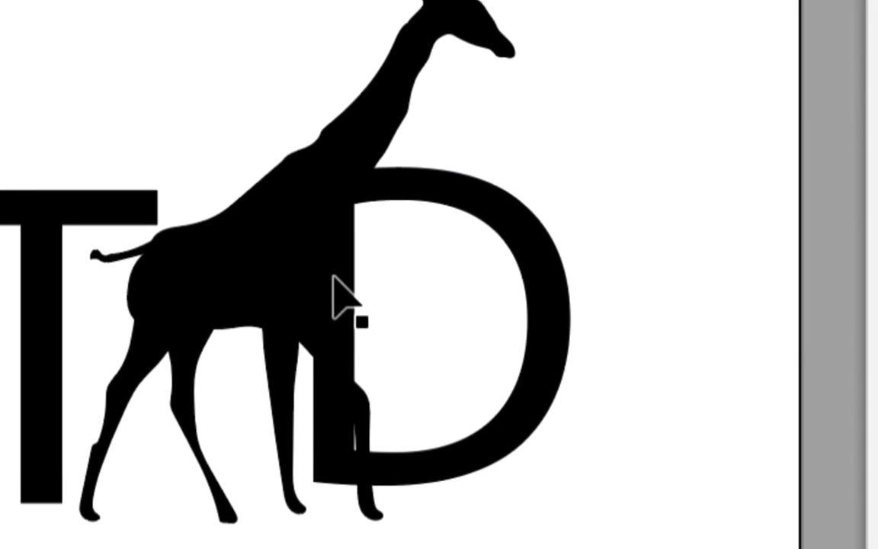
pyautogui.scroll(3, 335, 276)
pyautogui.scroll(2, 335, 274)
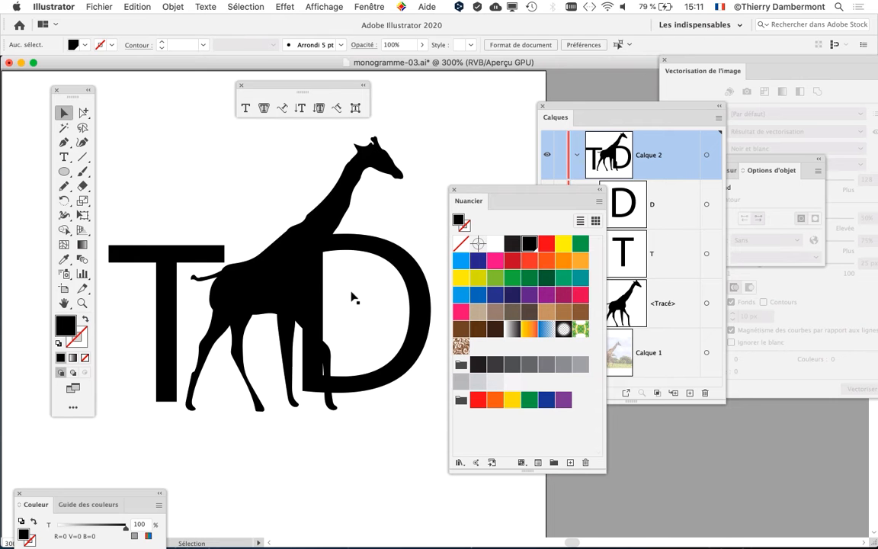
# Step: Move the swatches and the tools away from the monogram and collapse the Calque 2 layer
pyautogui.moveTo(468, 191); pyautogui.dragTo(652, 449)
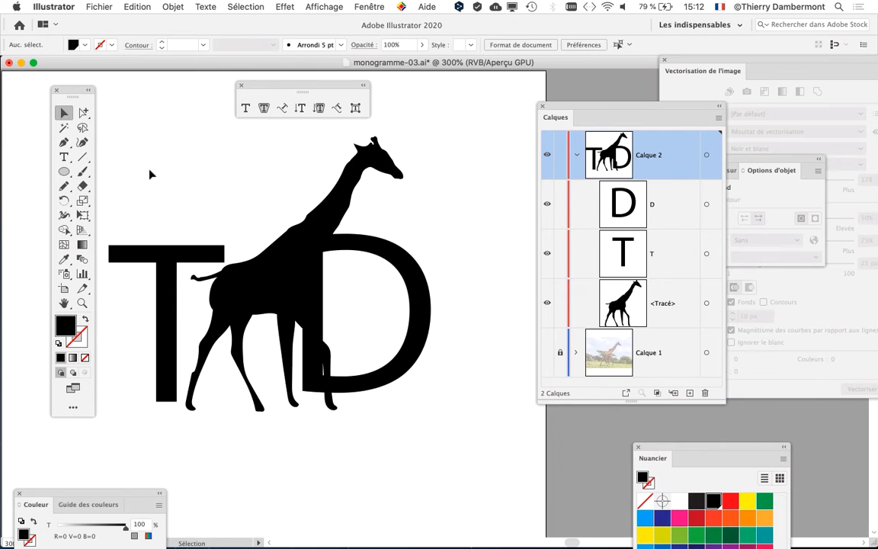
pyautogui.moveTo(71, 91); pyautogui.dragTo(57, 90)
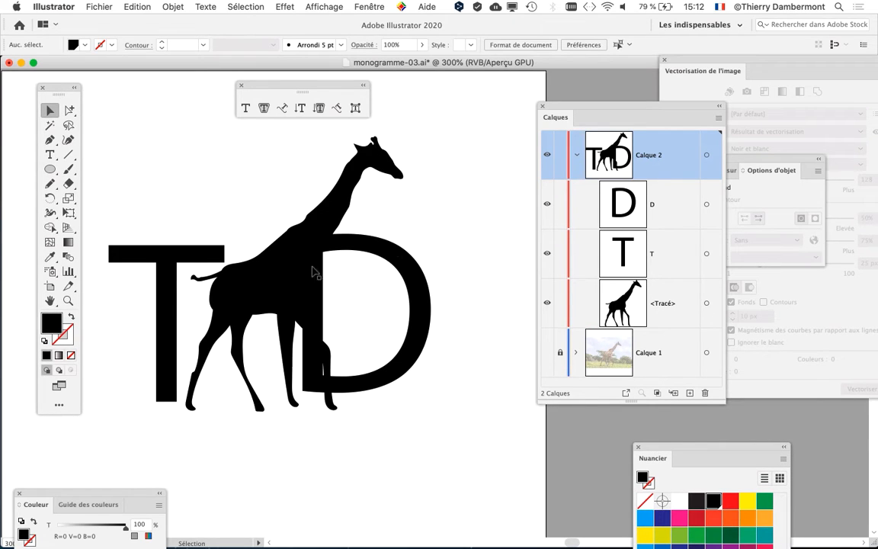
pyautogui.click(577, 155)
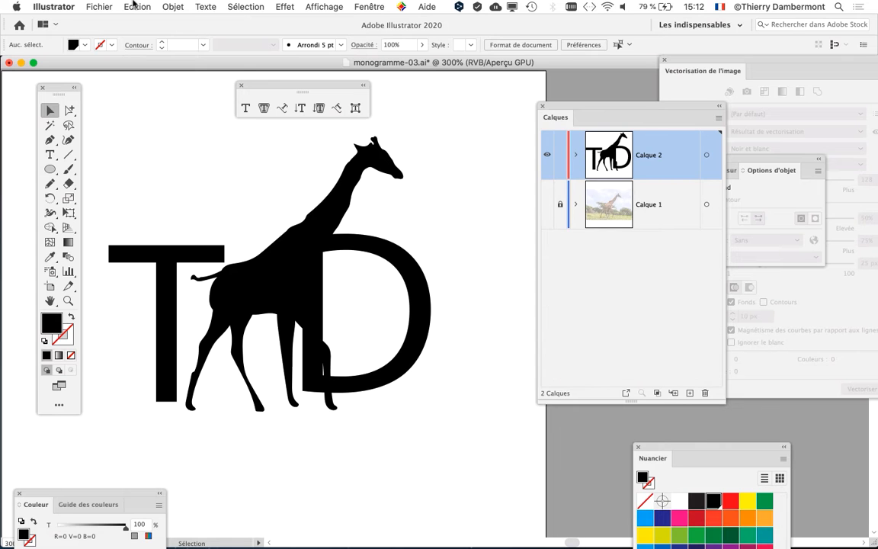
# Step: Save the document under the new name monogramme-04.ai in Adobe Illustrator format with the default options
pyautogui.click(99, 6)
pyautogui.click(138, 107)
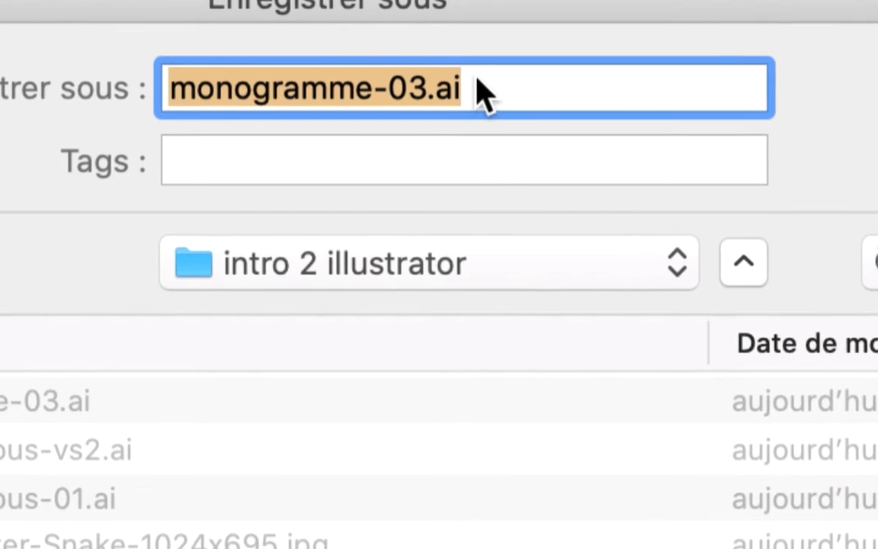
pyautogui.click(468, 78)
pyautogui.hotkey('shift', 'Left')
pyautogui.write('4')
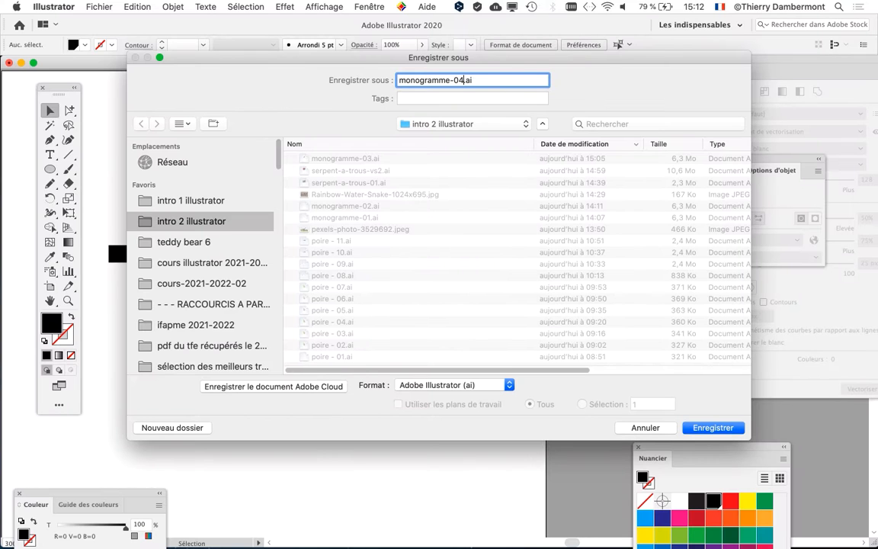
pyautogui.press('Return')
pyautogui.press('Return')
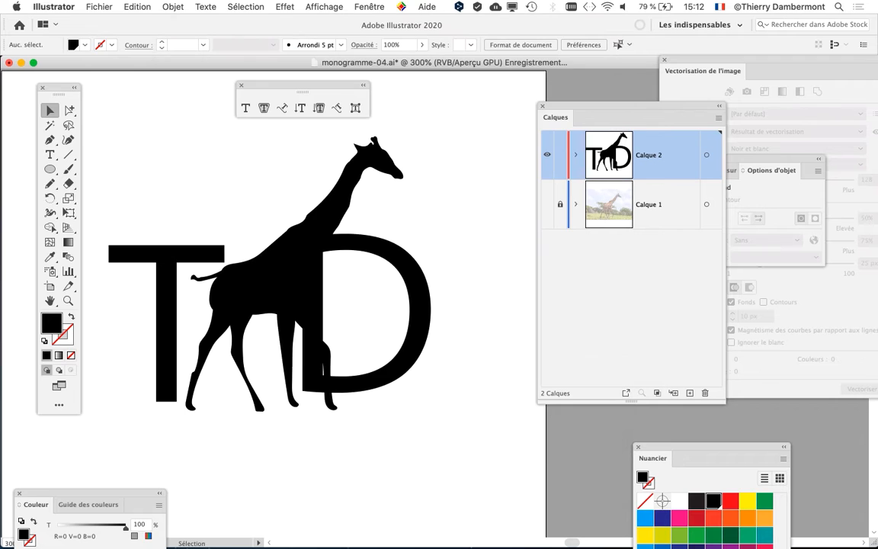
# Step: Add a new empty layer above Calque 2
pyautogui.moveTo(578, 108); pyautogui.dragTo(491, 85)
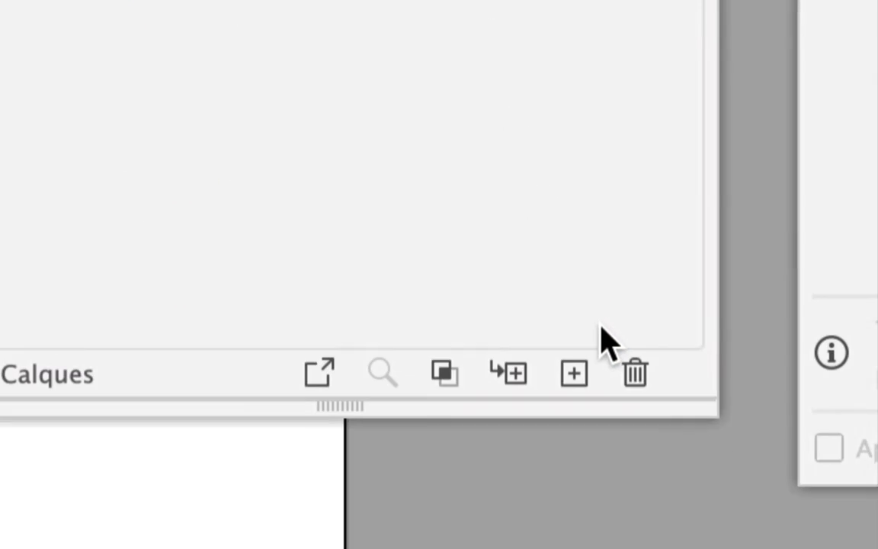
pyautogui.click(589, 401)
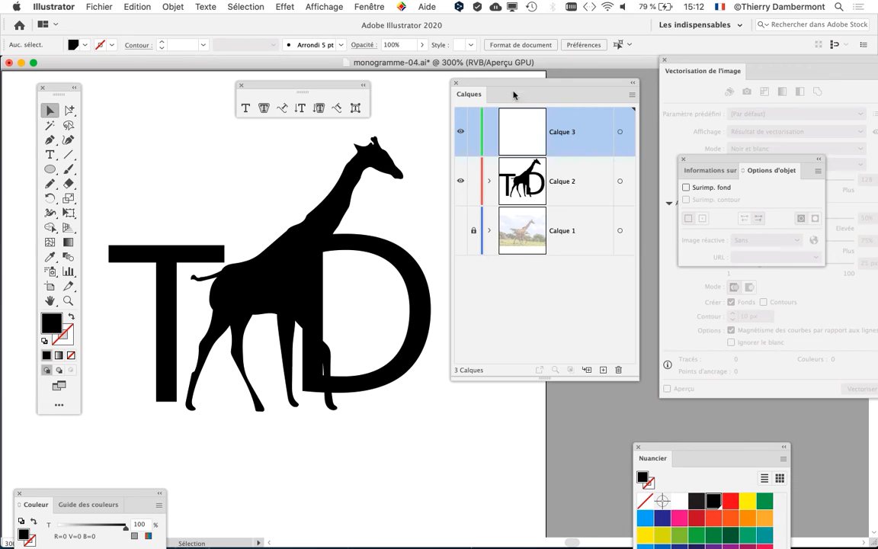
pyautogui.moveTo(498, 84); pyautogui.dragTo(580, 104)
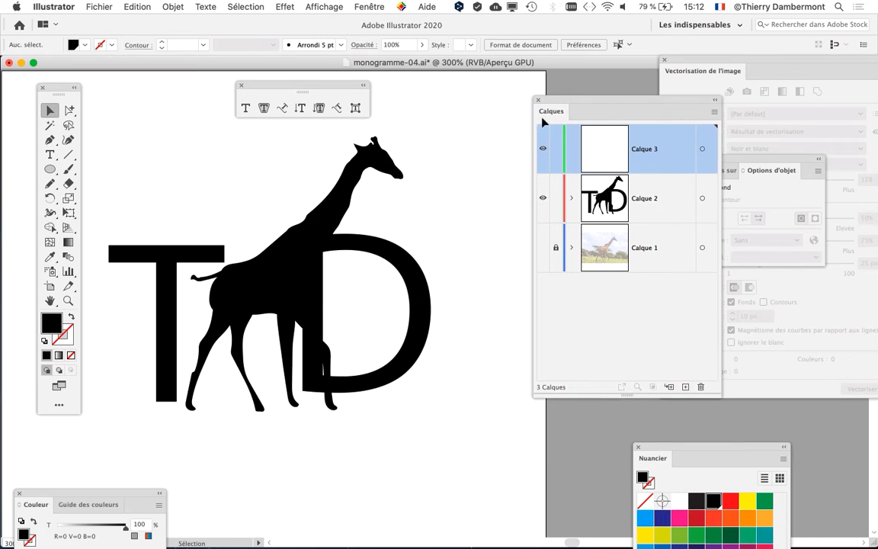
# Step: Draw a large rectangle on Calque 3 that extends well beyond the artboard on every side
pyautogui.scroll(-3, 372, 276)
pyautogui.scroll(-3, 371, 276)
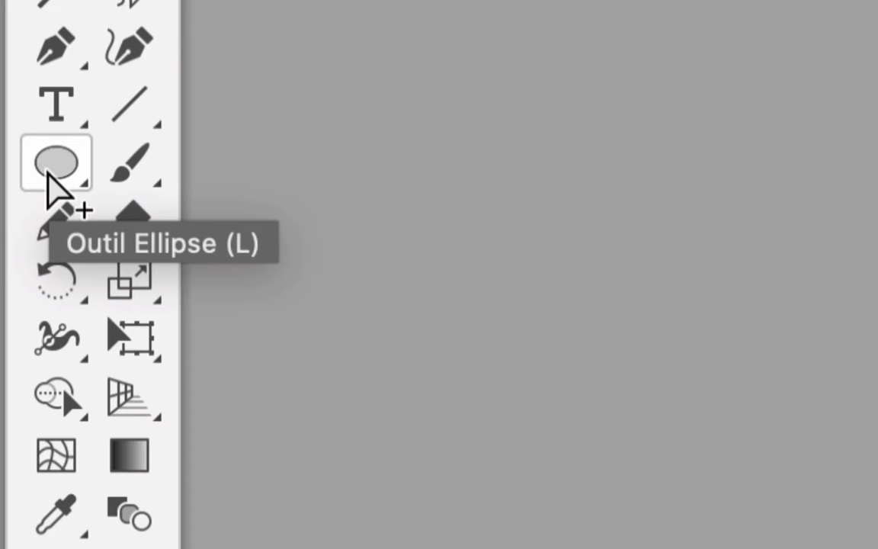
pyautogui.click(48, 173)
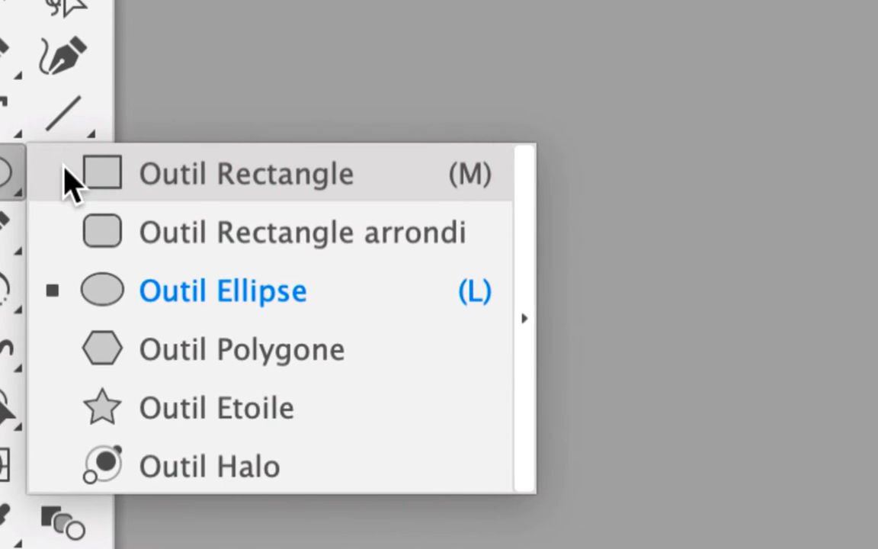
pyautogui.click(67, 180)
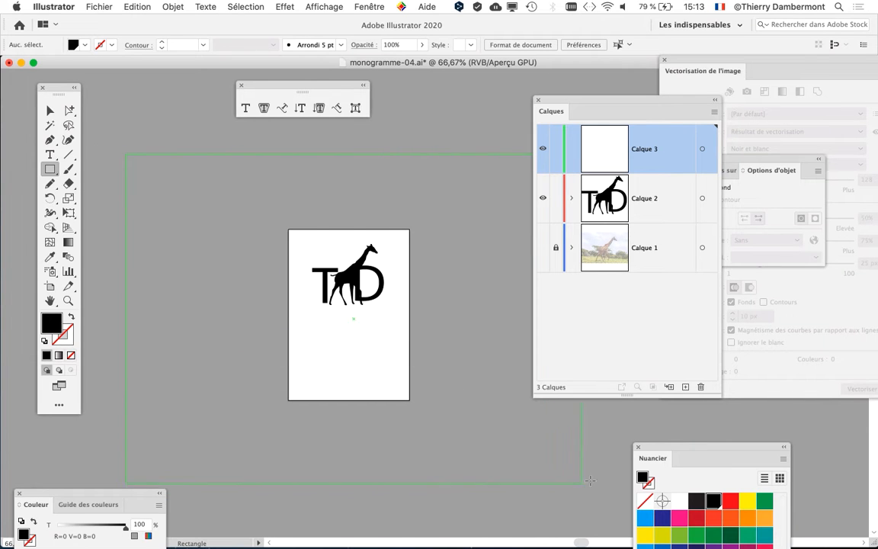
pyautogui.moveTo(580, 484); pyautogui.dragTo(602, 478)
# Step: Fill the rectangle with the N=40 grey, lightened as a new global RGB swatch of R=208, V=209, B=211
pyautogui.moveTo(660, 451); pyautogui.dragTo(313, 133)
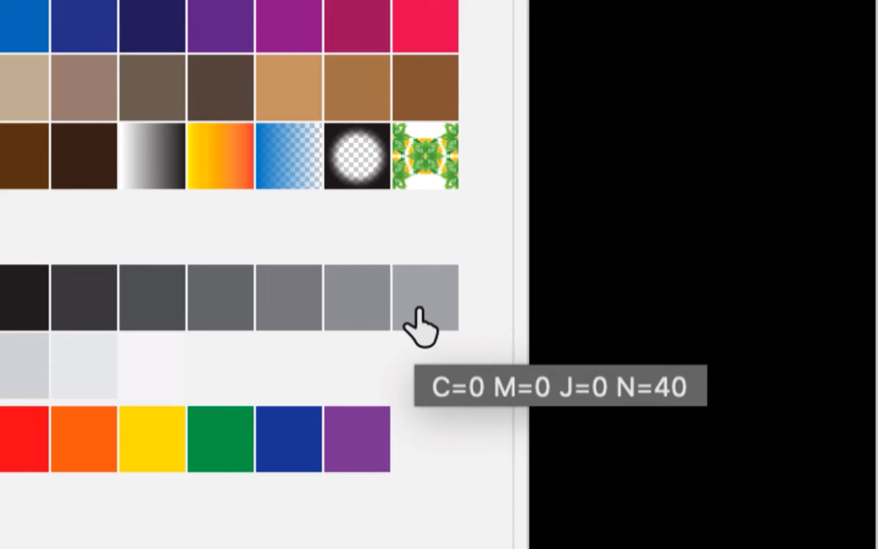
pyautogui.click(418, 314)
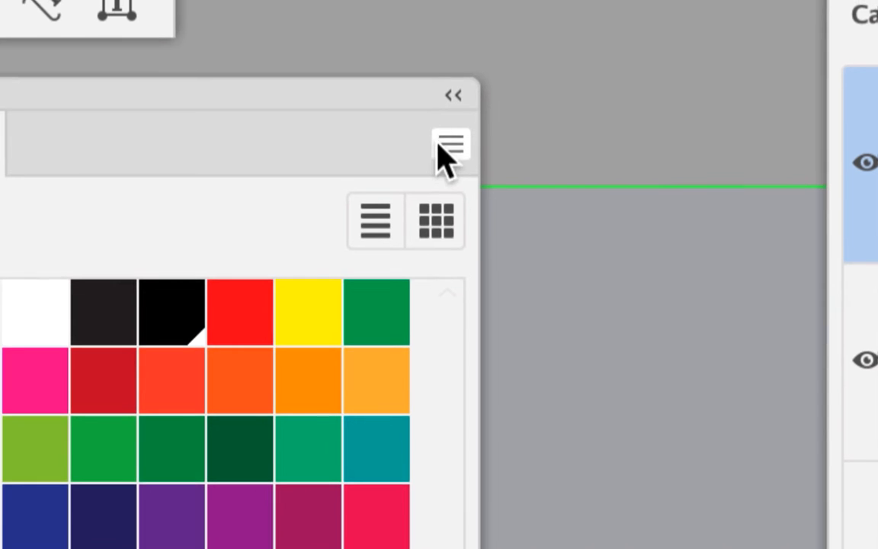
pyautogui.click(439, 144)
pyautogui.click(481, 148)
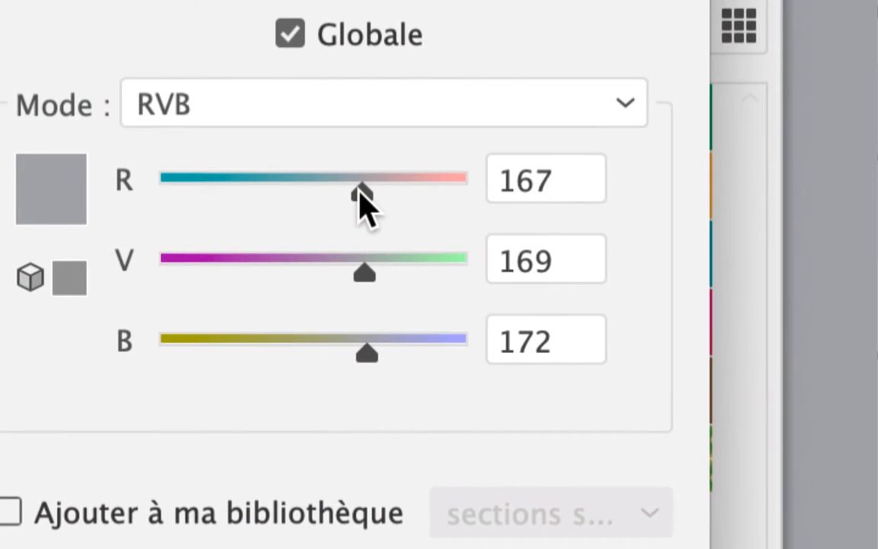
pyautogui.moveTo(584, 200); pyautogui.dragTo(629, 197)
pyautogui.moveTo(370, 191); pyautogui.dragTo(375, 192)
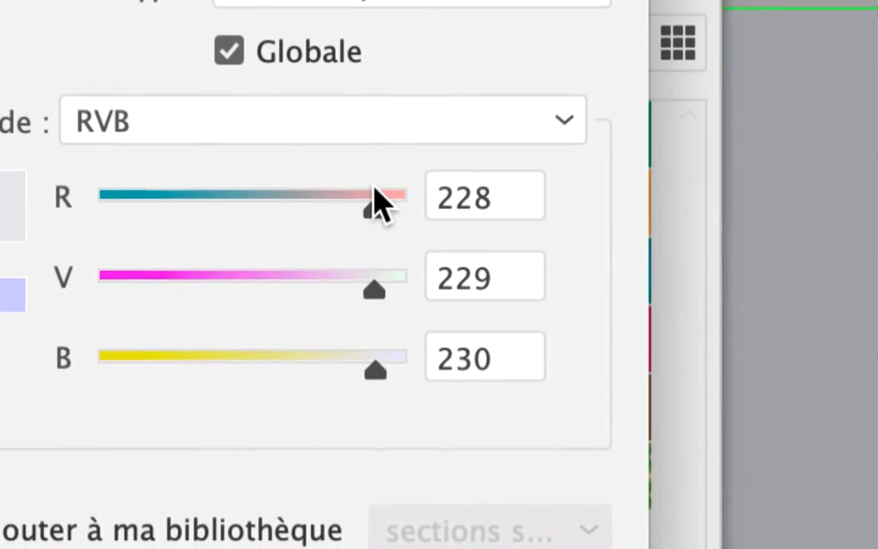
pyautogui.moveTo(616, 204); pyautogui.dragTo(598, 204)
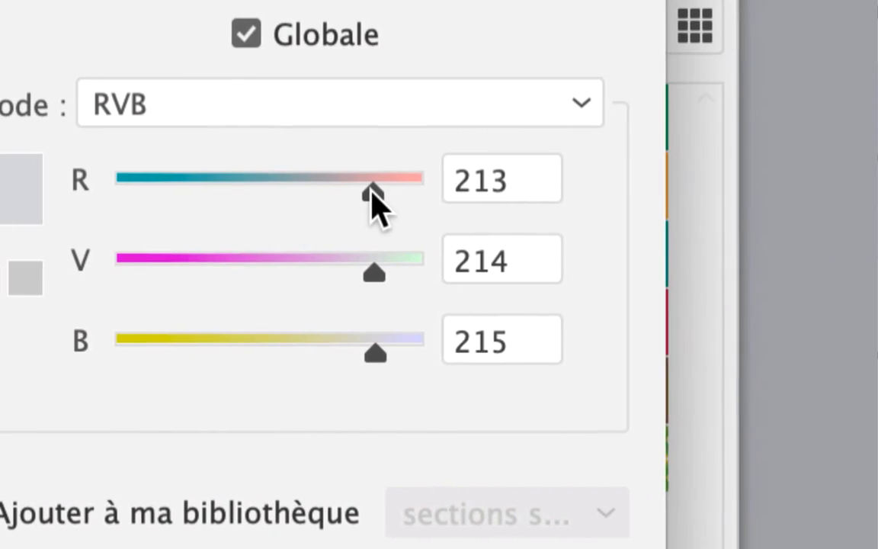
pyautogui.moveTo(368, 189); pyautogui.dragTo(369, 193)
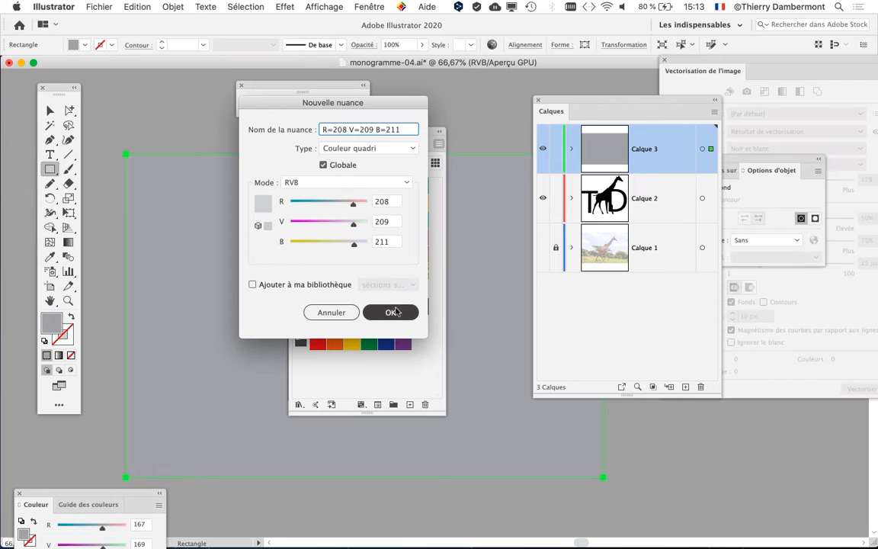
pyautogui.click(393, 312)
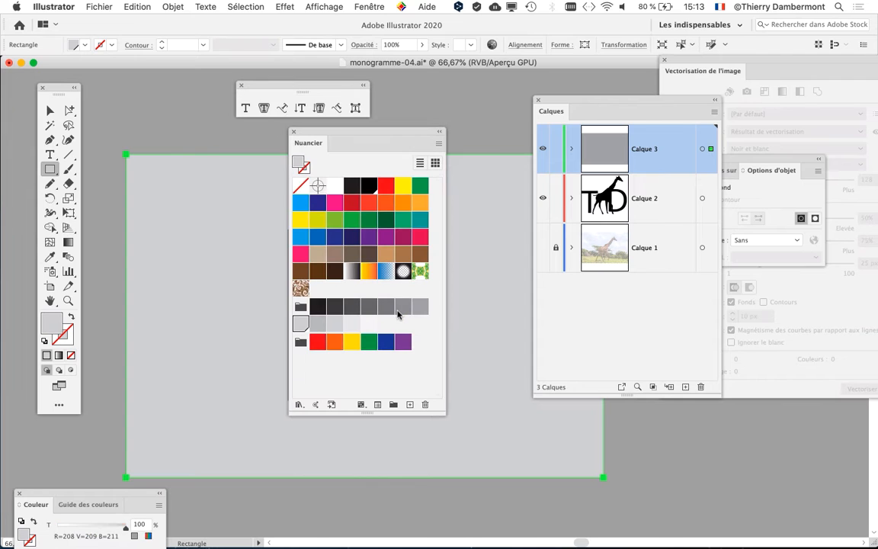
pyautogui.moveTo(354, 135); pyautogui.dragTo(735, 420)
# Step: Try moving the Calque 3 background layer between Calque 2 and Calque 1, and undo the move
pyautogui.moveTo(565, 100); pyautogui.dragTo(467, 75)
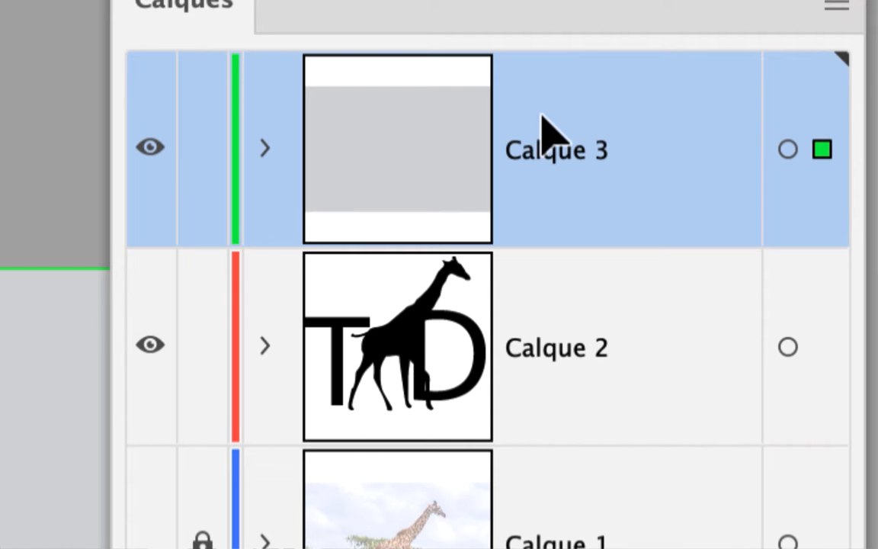
pyautogui.moveTo(547, 123); pyautogui.dragTo(562, 408)
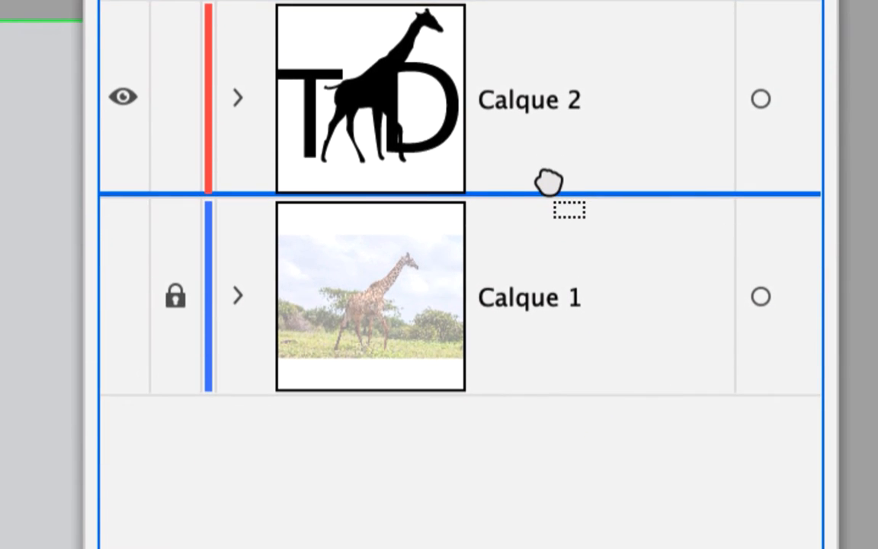
pyautogui.moveTo(549, 183); pyautogui.dragTo(555, 192)
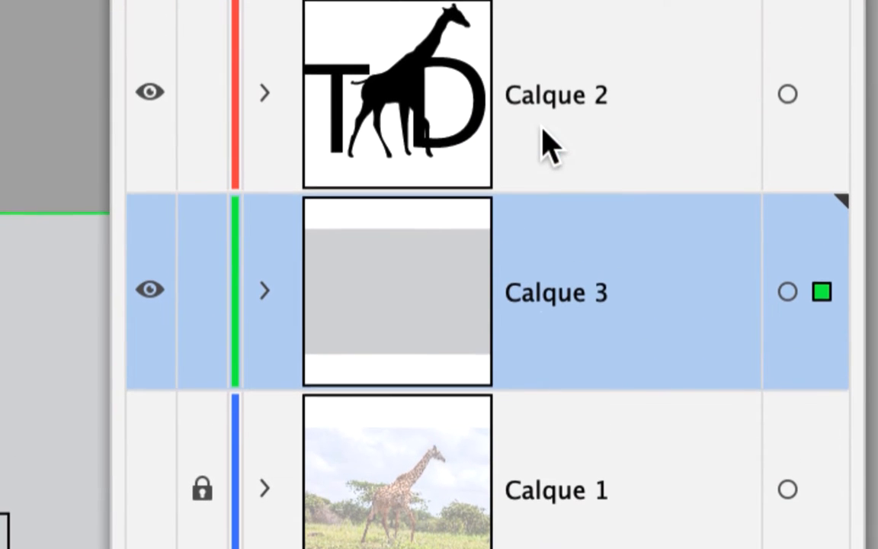
pyautogui.press('super+z')
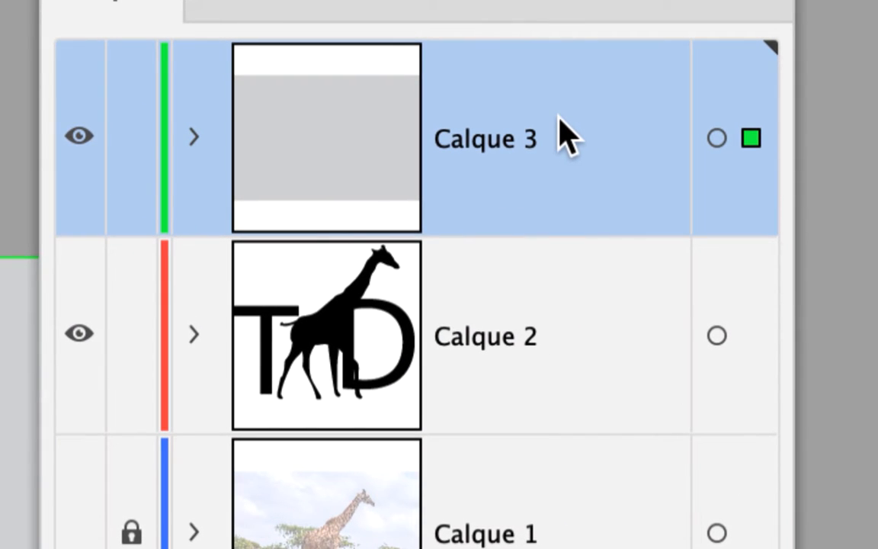
# Step: Try dropping Calque 3 inside Calque 2 as a sublayer, undo it and collapse Calque 2
pyautogui.moveTo(568, 138); pyautogui.dragTo(562, 292)
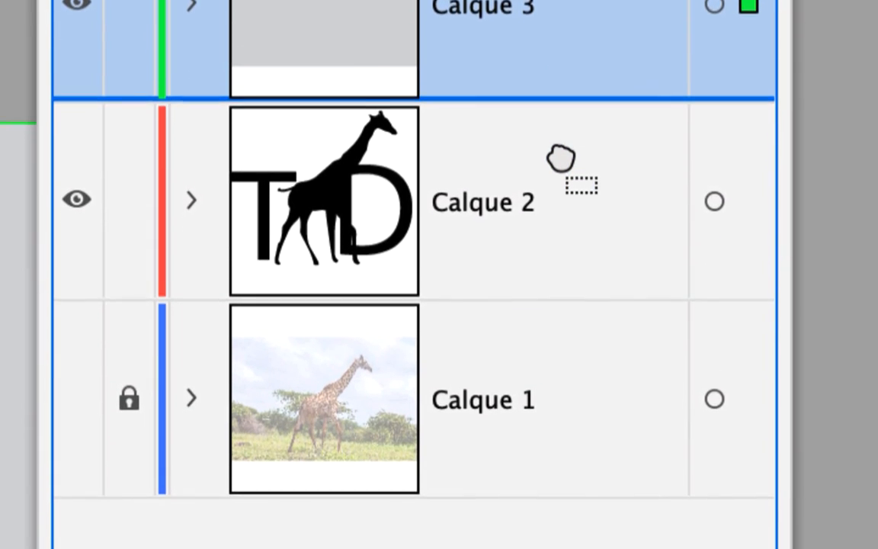
pyautogui.moveTo(560, 158); pyautogui.dragTo(561, 166)
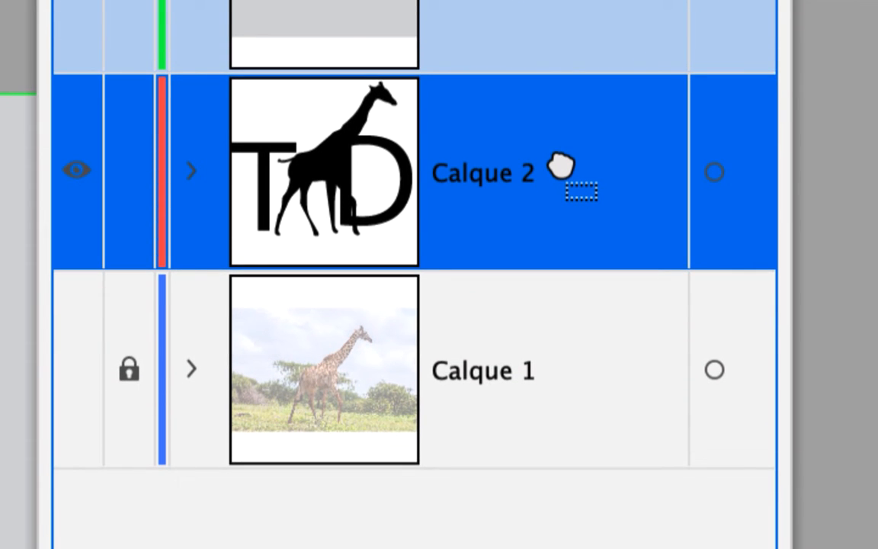
pyautogui.moveTo(561, 166); pyautogui.dragTo(563, 169)
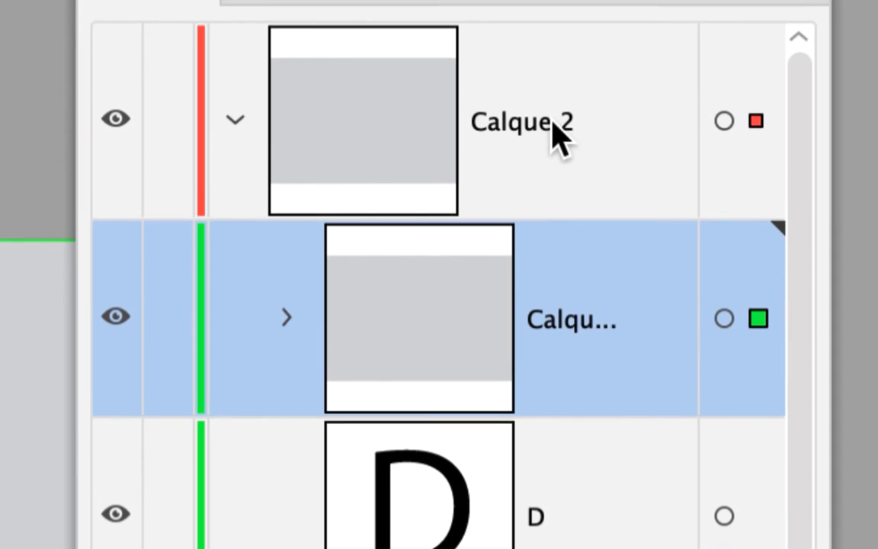
pyautogui.press('super+z')
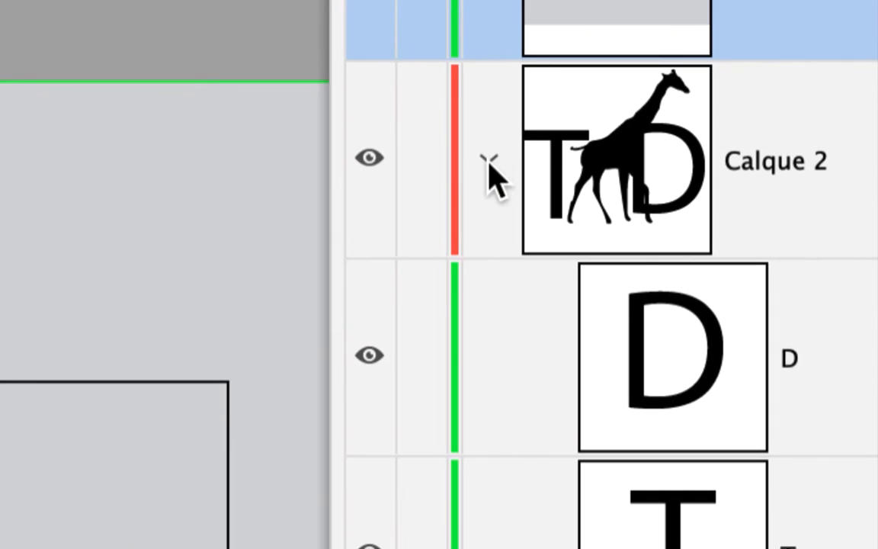
pyautogui.click(200, 338)
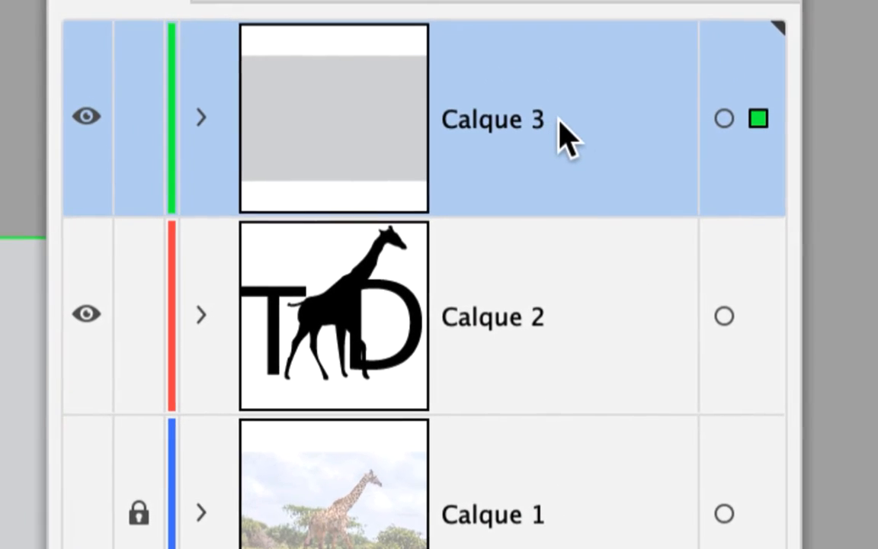
# Step: Place the grey Calque 3 layer directly beneath Calque 2 and above Calque 1
pyautogui.moveTo(626, 93); pyautogui.dragTo(628, 271)
pyautogui.moveTo(559, 163); pyautogui.dragTo(555, 262)
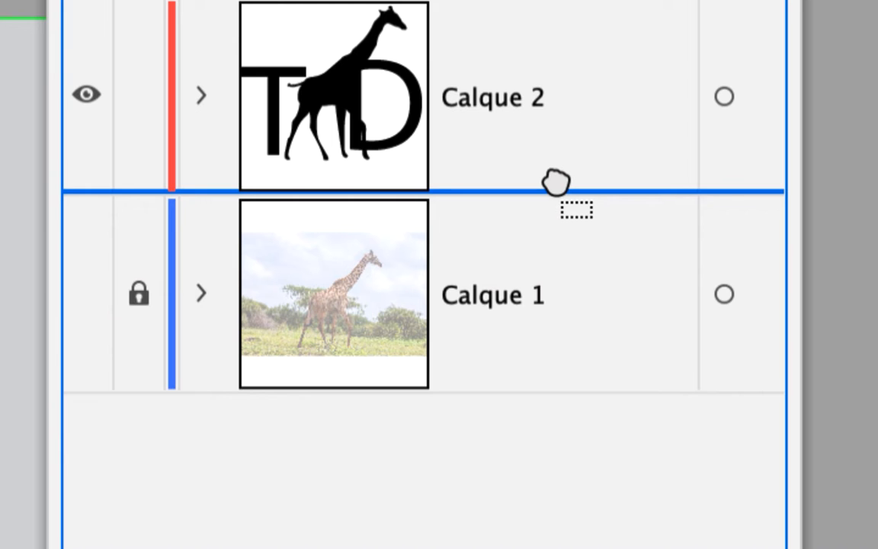
pyautogui.moveTo(555, 183); pyautogui.dragTo(556, 185)
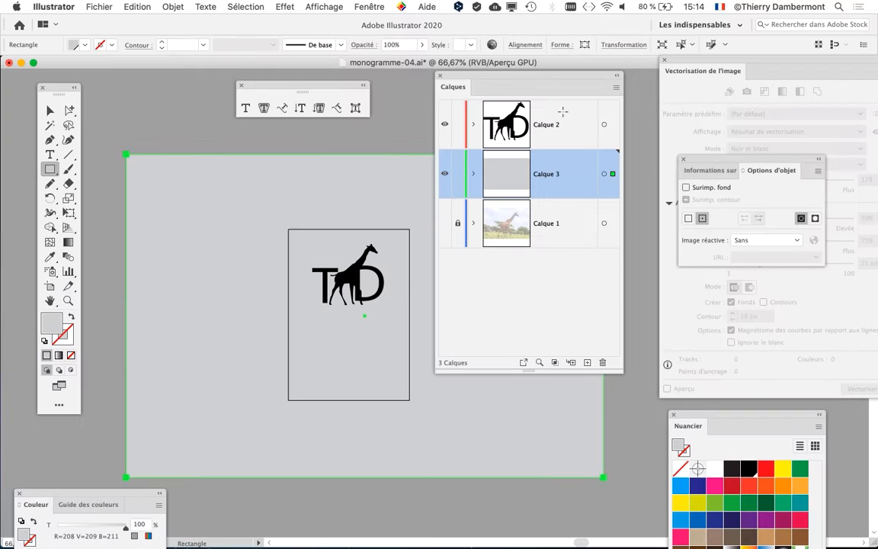
# Step: Lock the grey background layer Calque 3 and return to a close view of the monogram
pyautogui.moveTo(474, 77); pyautogui.dragTo(531, 87)
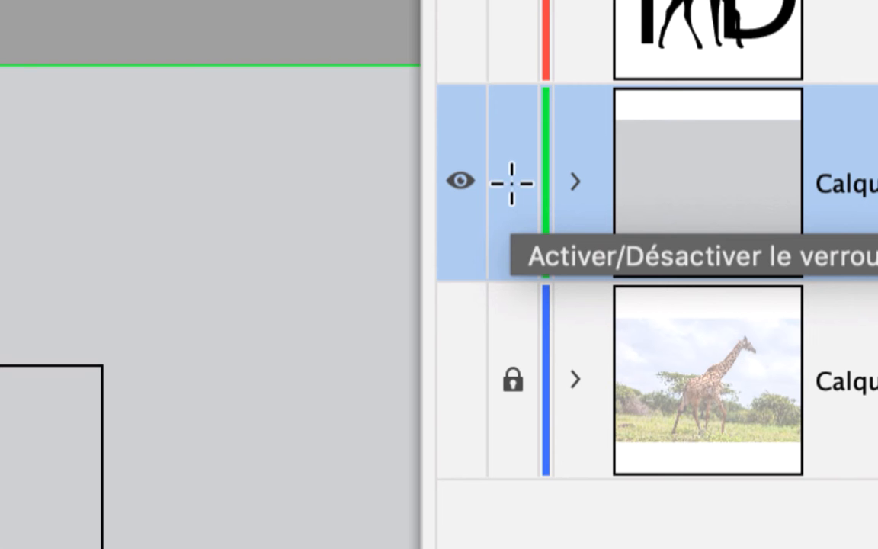
pyautogui.click(512, 184)
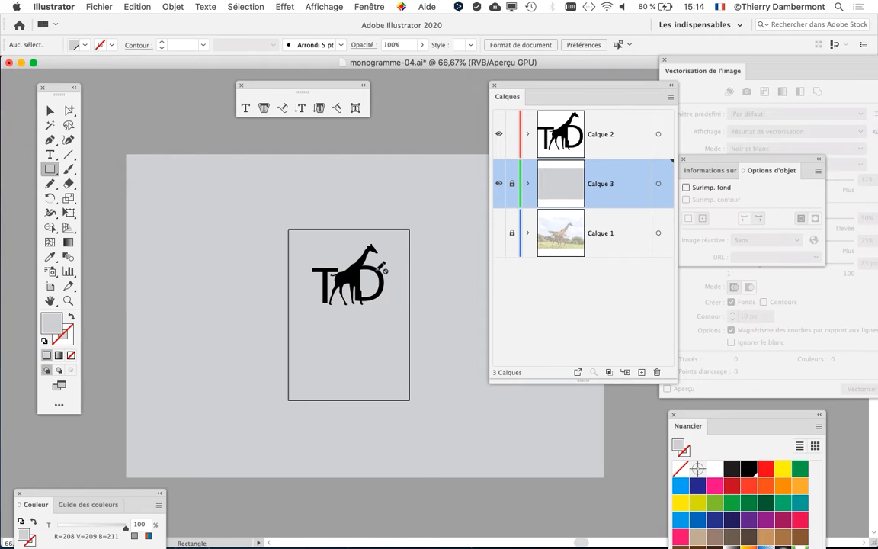
pyautogui.scroll(2, 383, 269)
pyautogui.scroll(2, 383, 265)
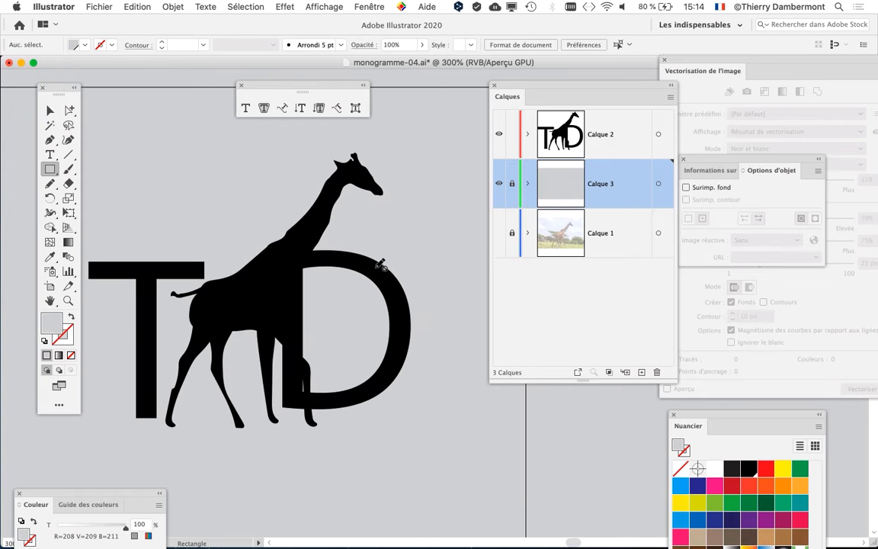
# Step: Move the Calques panel away from the monogram so the whole design stays visible
pyautogui.moveTo(361, 273); pyautogui.dragTo(386, 274)
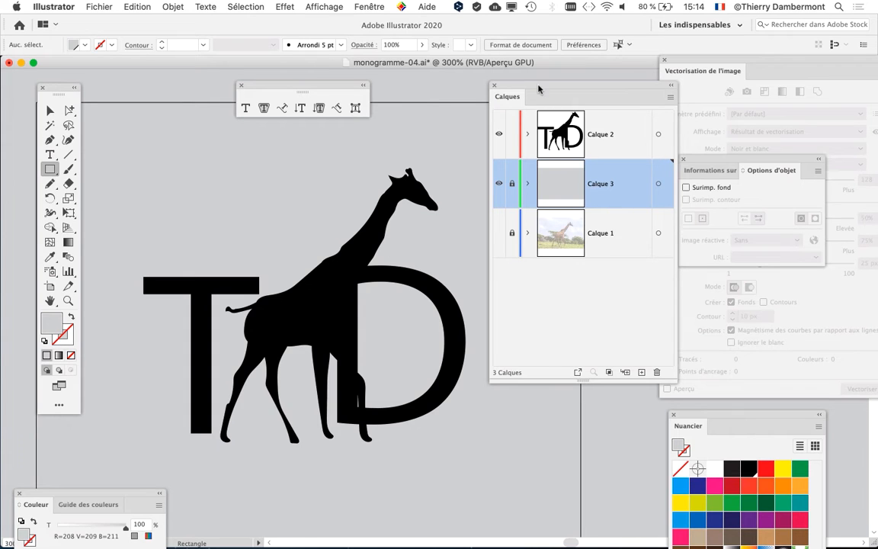
pyautogui.moveTo(538, 89); pyautogui.dragTo(578, 85)
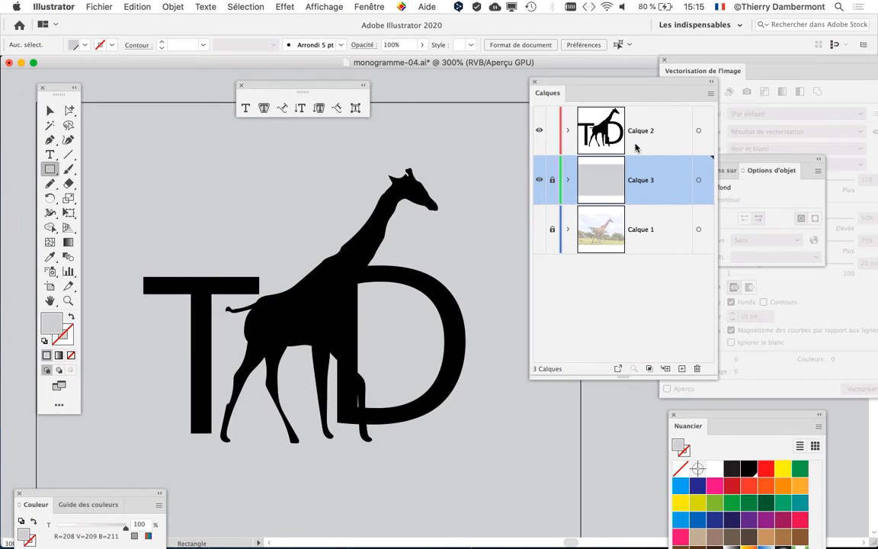
pyautogui.click(332, 7)
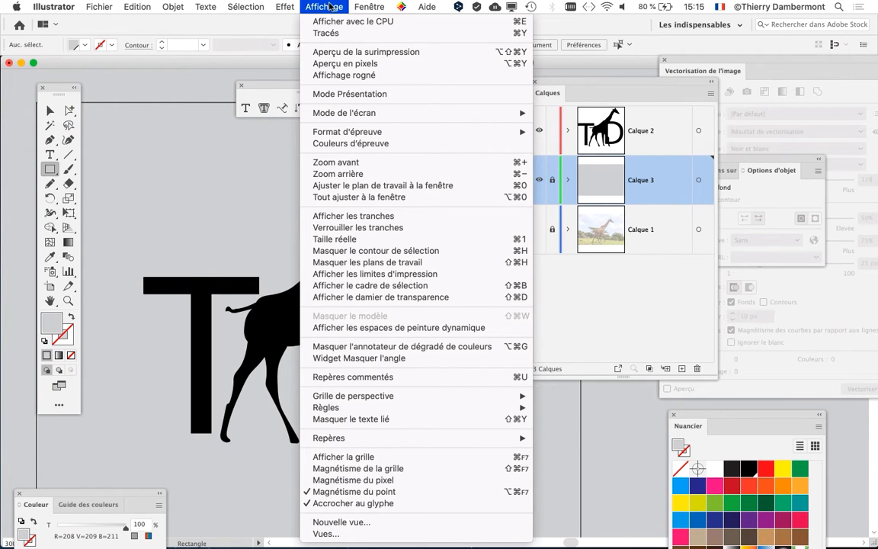
pyautogui.click(331, 7)
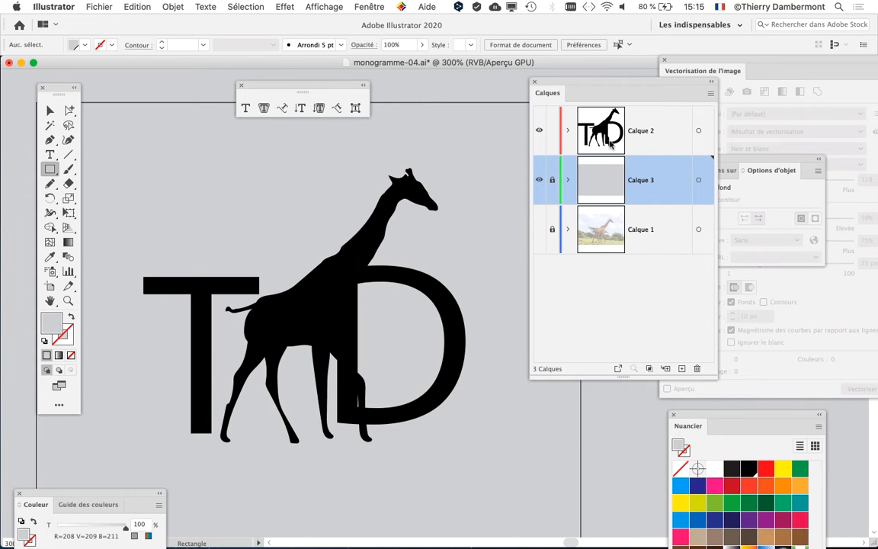
# Step: Make Calque 2 the active layer and save a new version of the document as monogramme-05.ai in Illustrator 2020 format
pyautogui.click(611, 145)
pyautogui.click(99, 6)
pyautogui.click(148, 103)
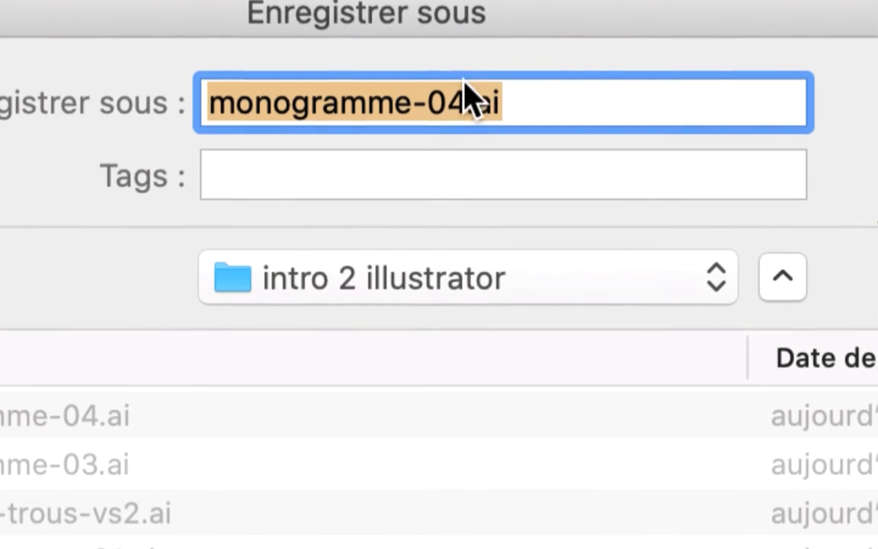
pyautogui.click(463, 99)
pyautogui.moveTo(463, 99); pyautogui.dragTo(446, 99)
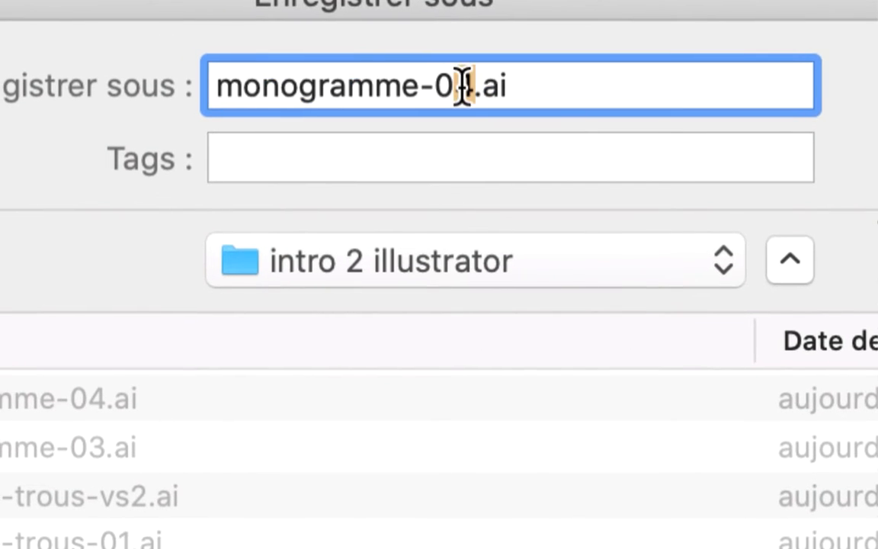
pyautogui.write('5')
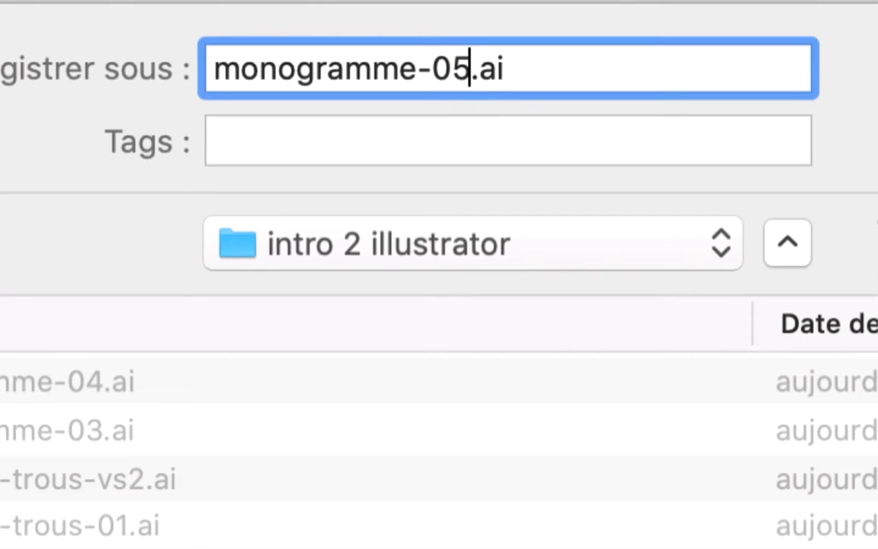
pyautogui.press('Return')
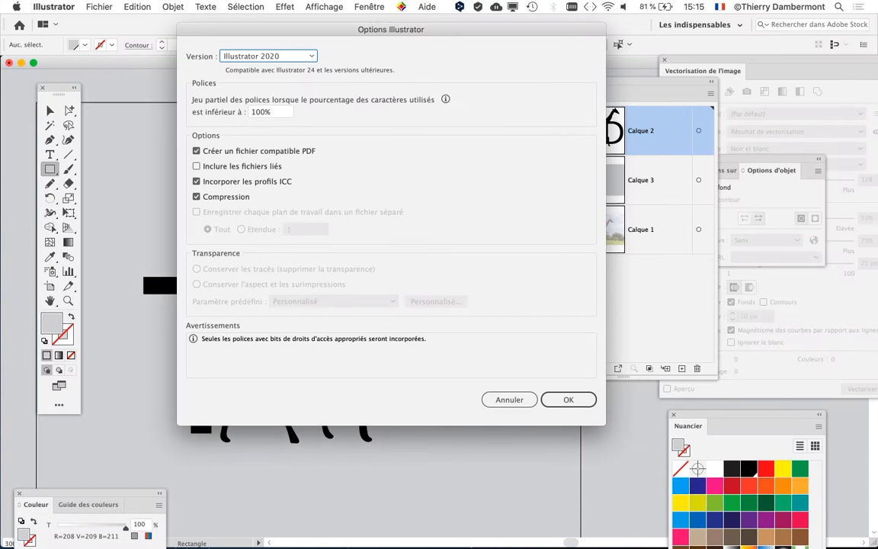
pyautogui.press('Return')
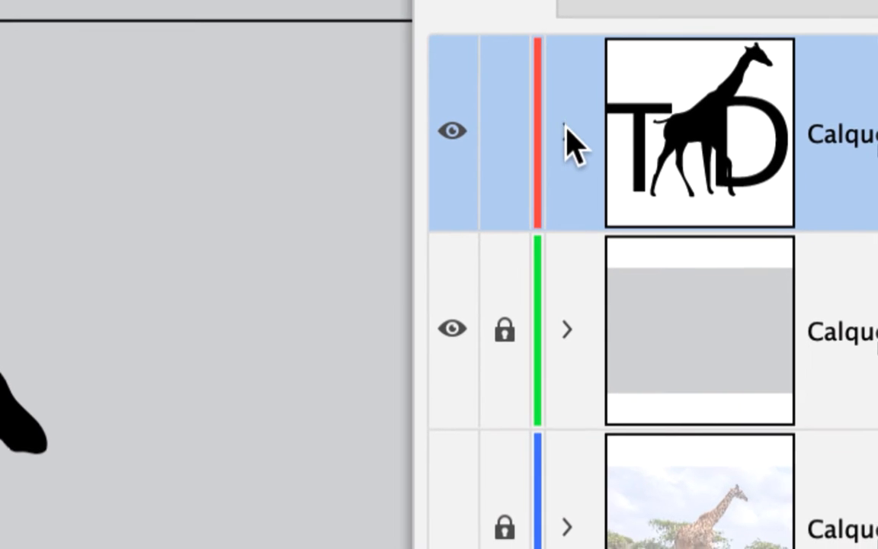
# Step: Expand Calque 2, select all its artwork, and enlarge the layer list to show every layer and sublayer
pyautogui.click(567, 130)
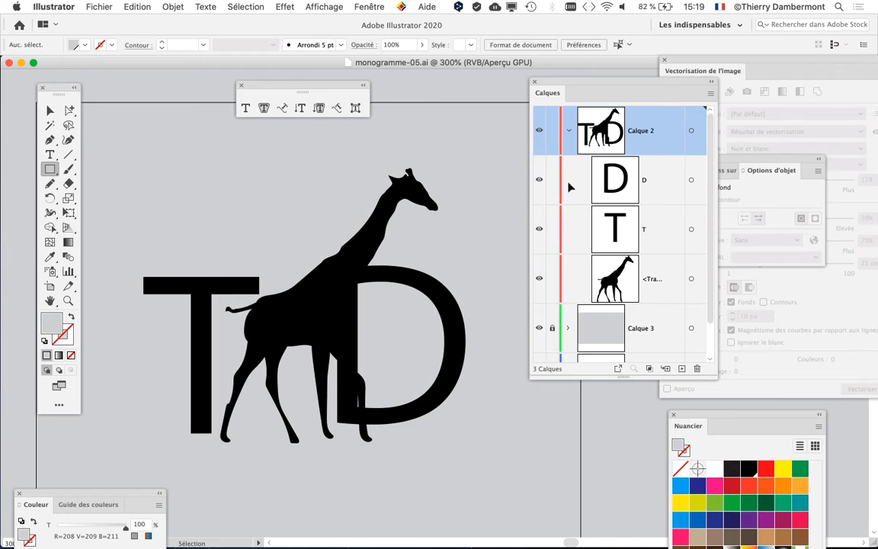
pyautogui.press('super+a')
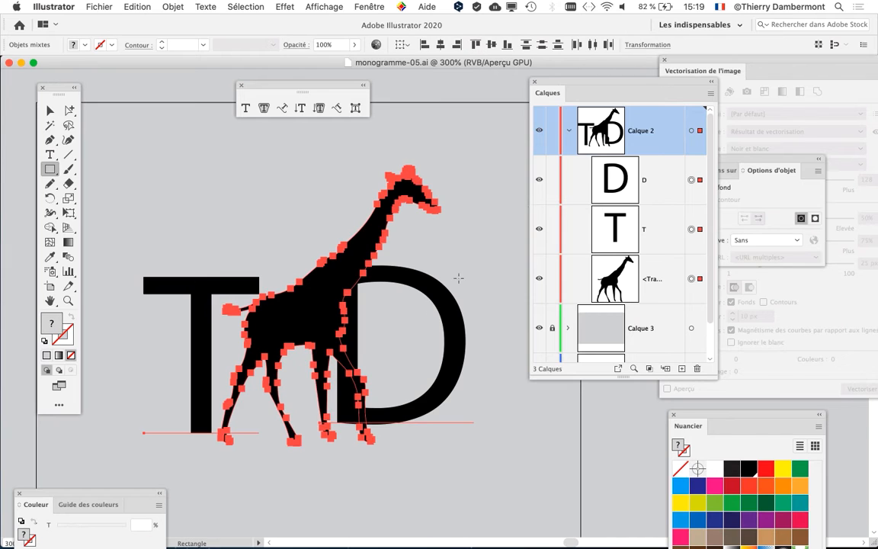
pyautogui.scroll(-2, 376, 345)
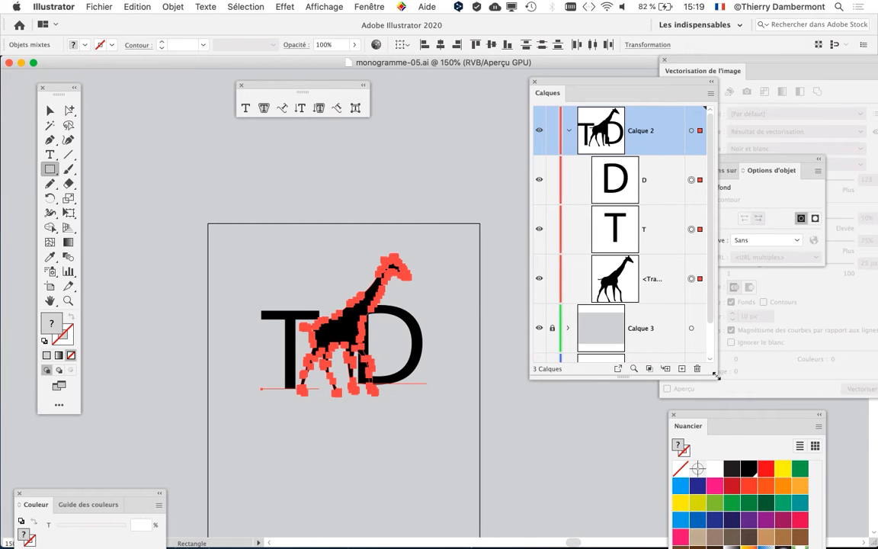
pyautogui.moveTo(716, 376); pyautogui.dragTo(732, 462)
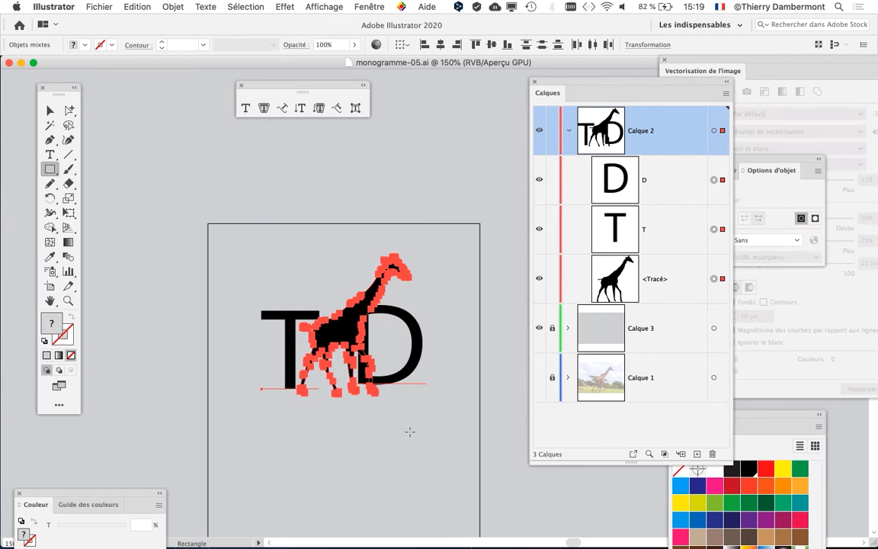
pyautogui.scroll(2, 395, 378)
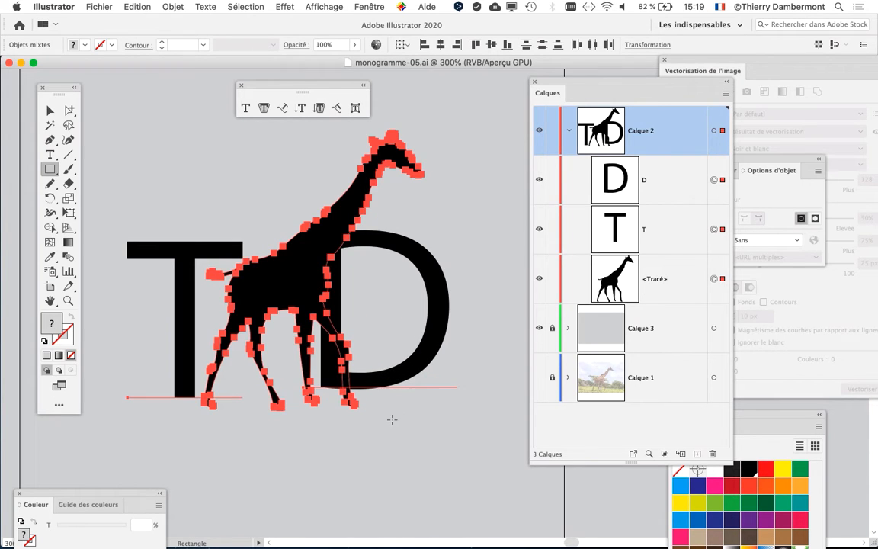
pyautogui.moveTo(285, 357); pyautogui.dragTo(258, 360)
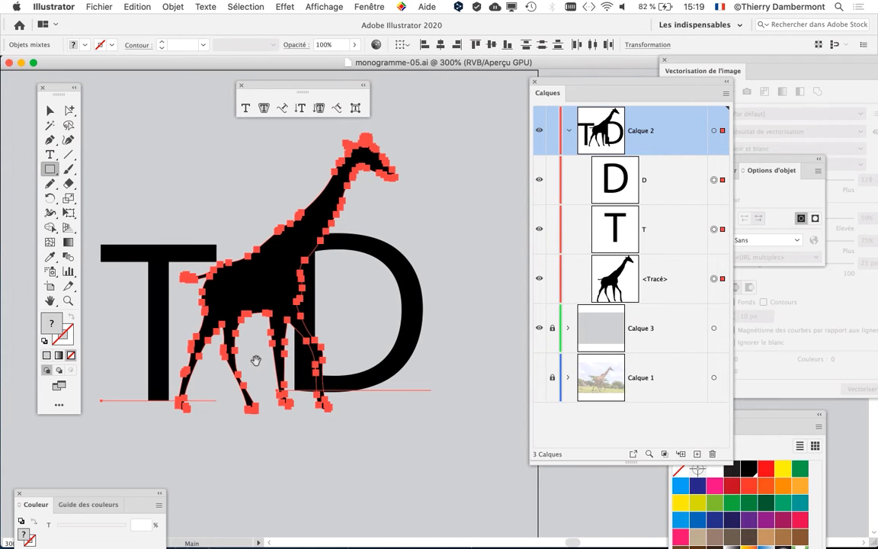
pyautogui.moveTo(55, 86); pyautogui.dragTo(33, 81)
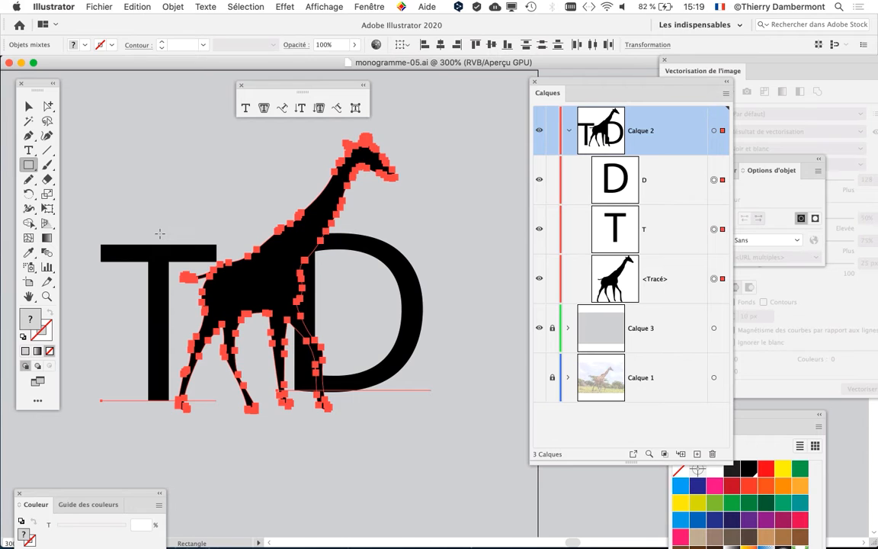
# Step: Show the Aspect (appearance) settings of the selected artwork and place them beside the giraffe
pyautogui.click(371, 7)
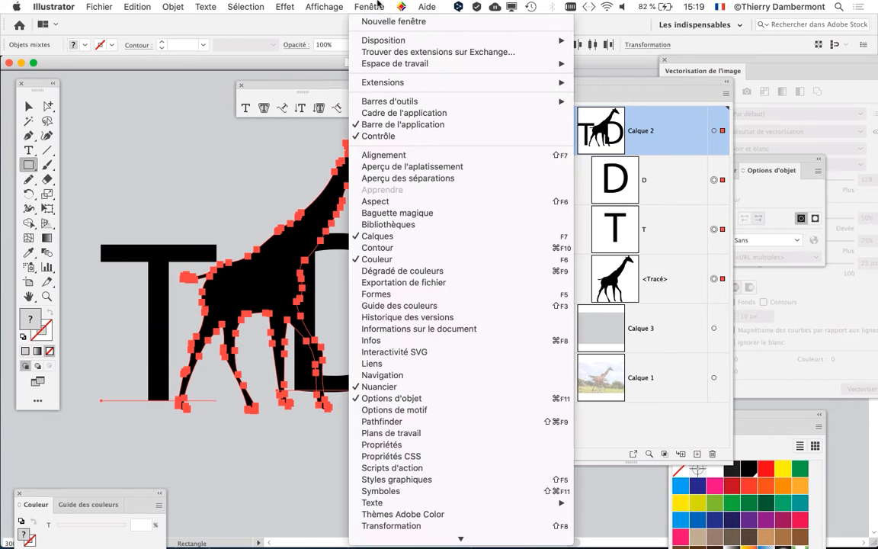
pyautogui.click(389, 201)
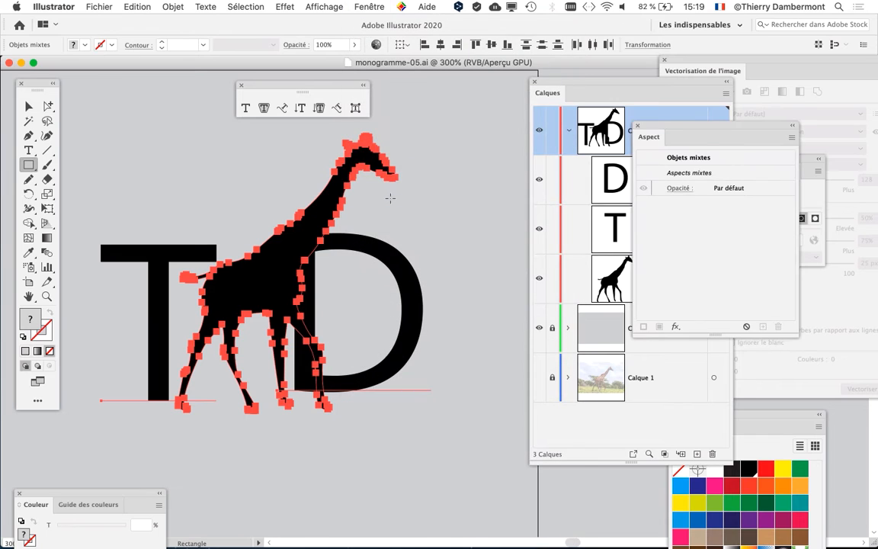
pyautogui.moveTo(667, 128); pyautogui.dragTo(473, 139)
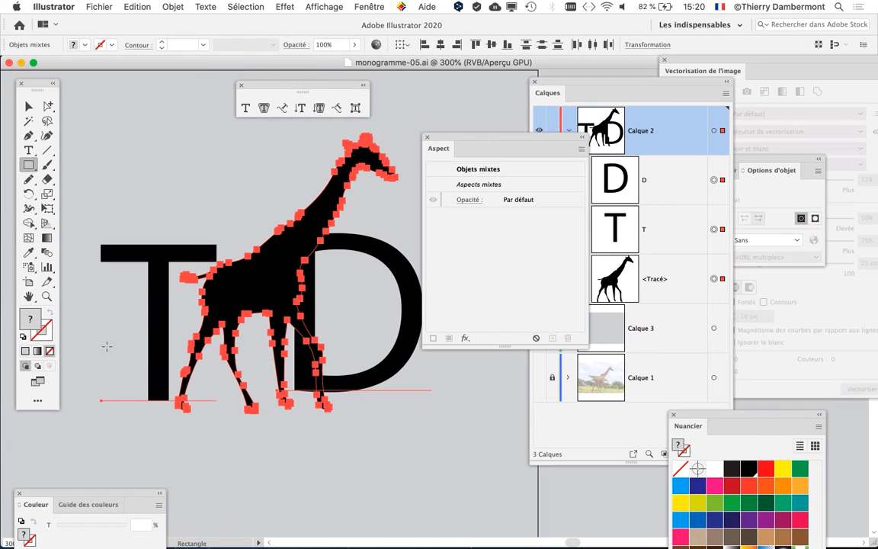
# Step: Remove the fill from the giraffe path, the letter T and the letter D, one after another, and deselect everything
pyautogui.click(28, 106)
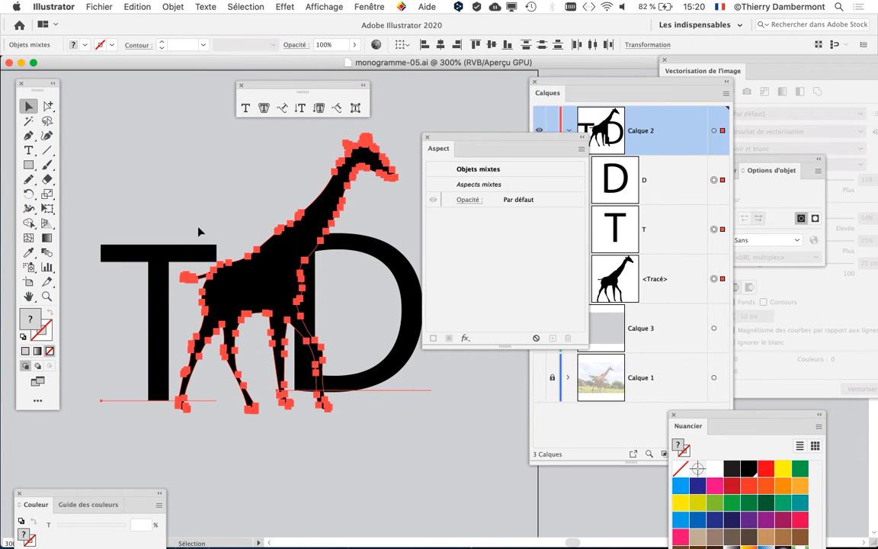
pyautogui.click(274, 244)
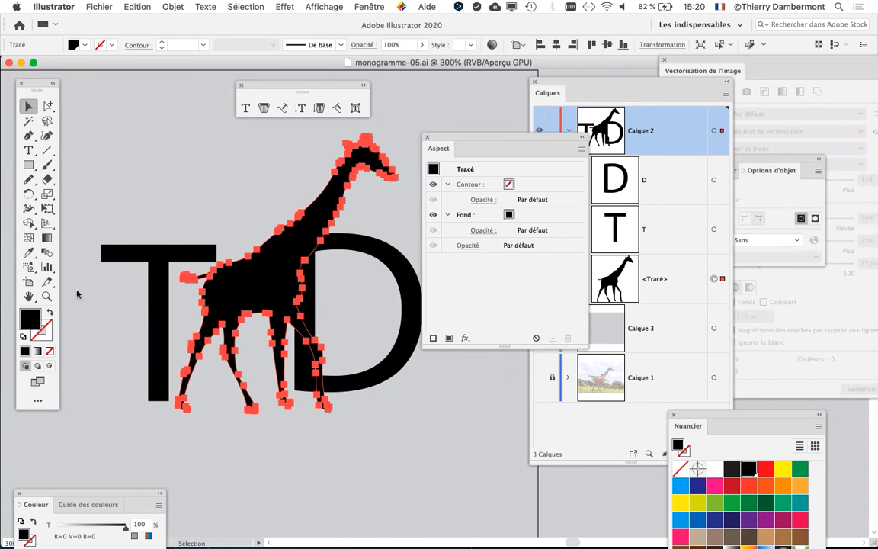
pyautogui.click(50, 351)
pyautogui.click(157, 274)
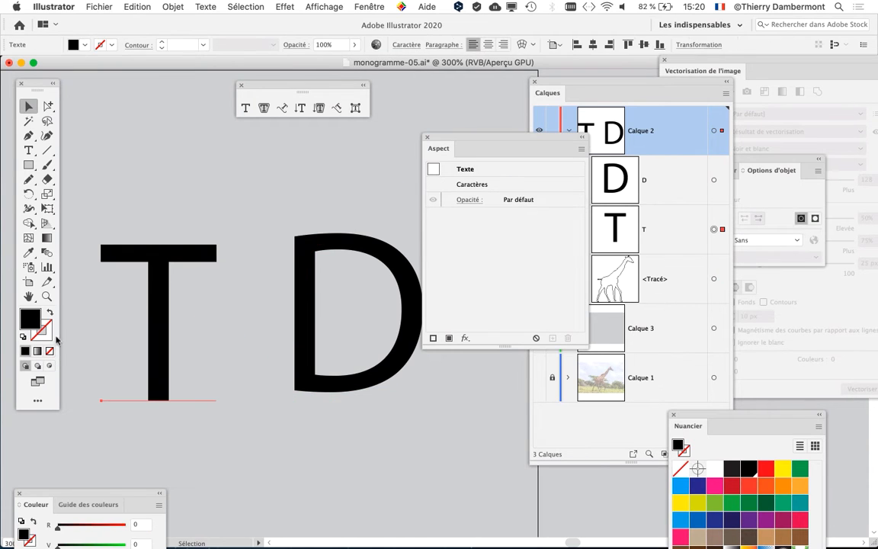
pyautogui.click(49, 352)
pyautogui.click(288, 225)
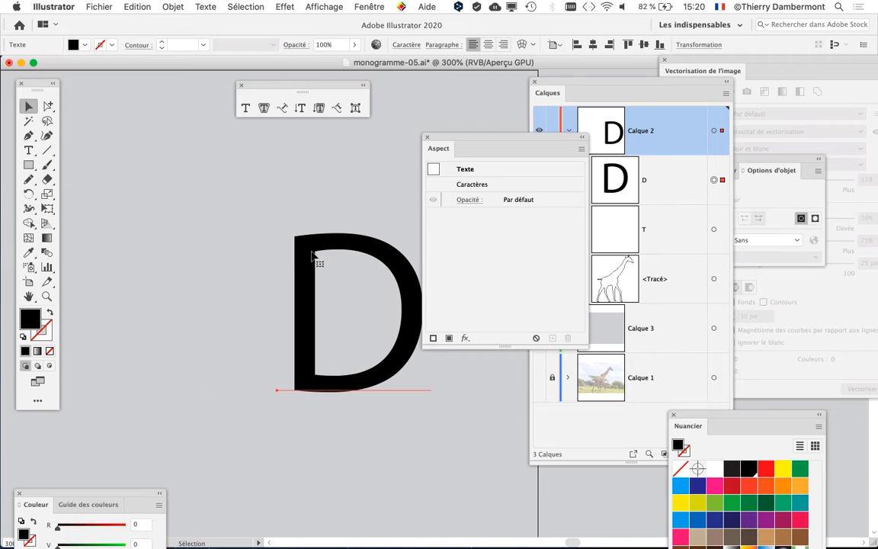
pyautogui.click(49, 352)
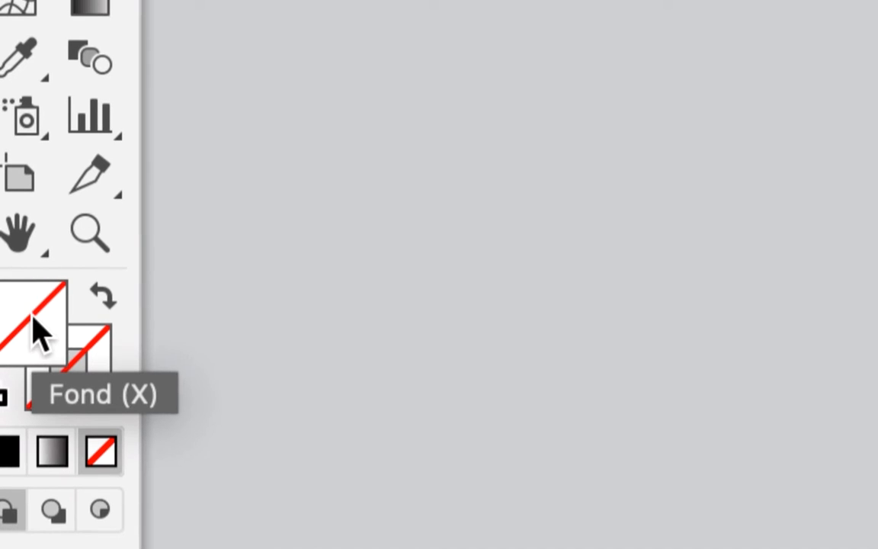
pyautogui.click(78, 384)
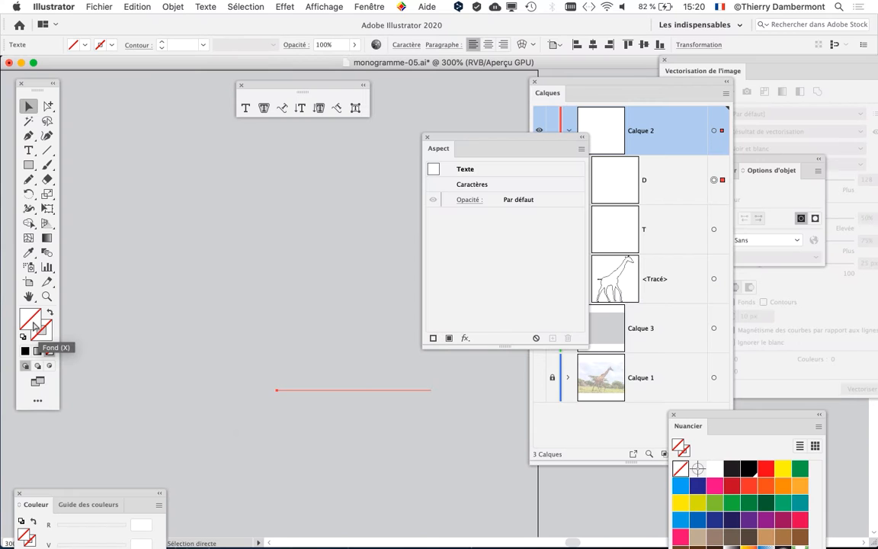
pyautogui.click(144, 102)
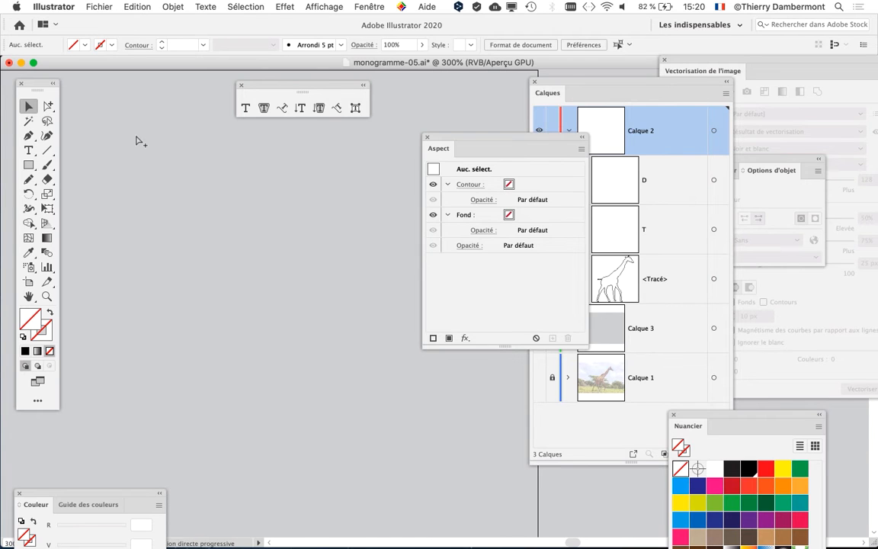
# Step: Select the giraffe and both letters together, add a new fill to their appearance, and deselect them
pyautogui.press('super+a')
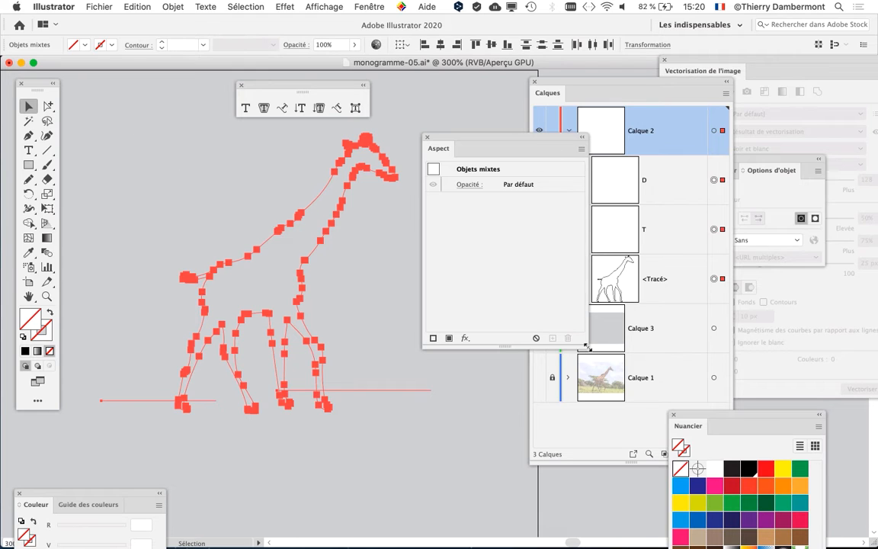
pyautogui.moveTo(586, 346); pyautogui.dragTo(568, 351)
pyautogui.click(563, 150)
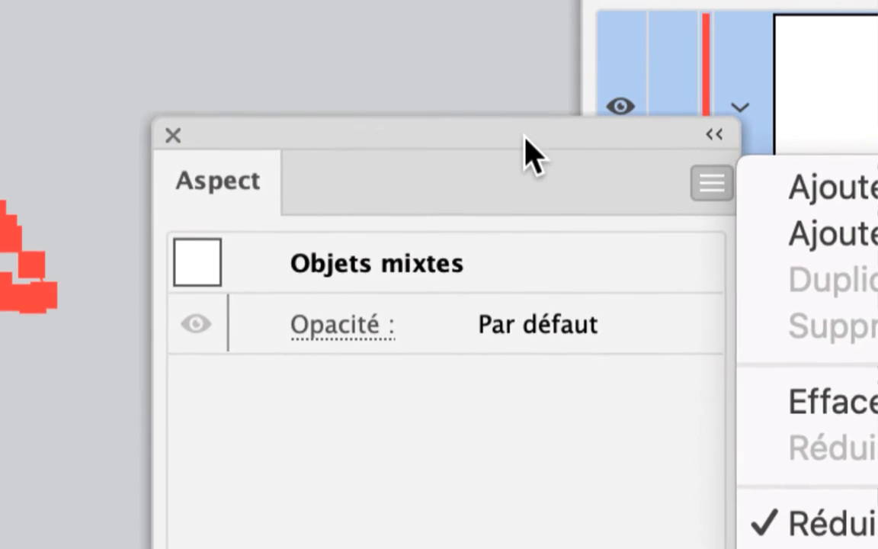
pyautogui.click(232, 92)
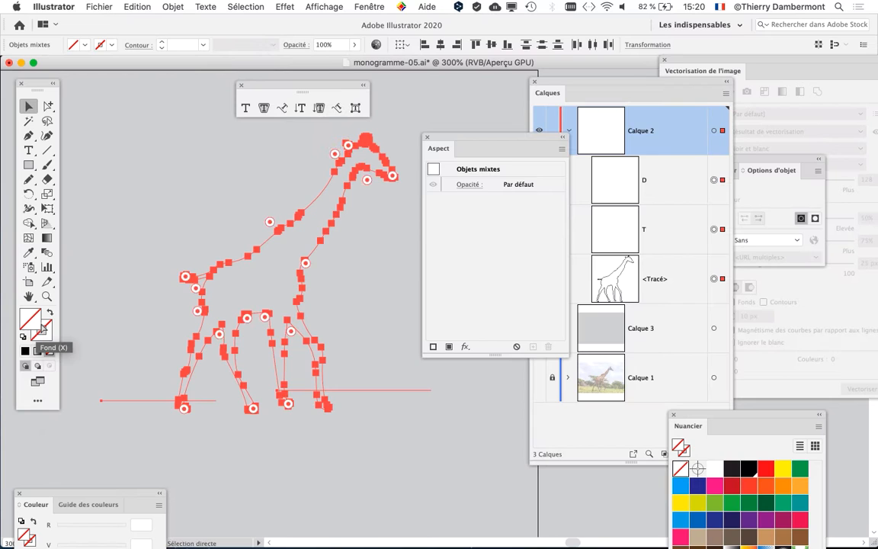
pyautogui.hscroll(4, 259, 198)
pyautogui.moveTo(449, 139); pyautogui.dragTo(381, 146)
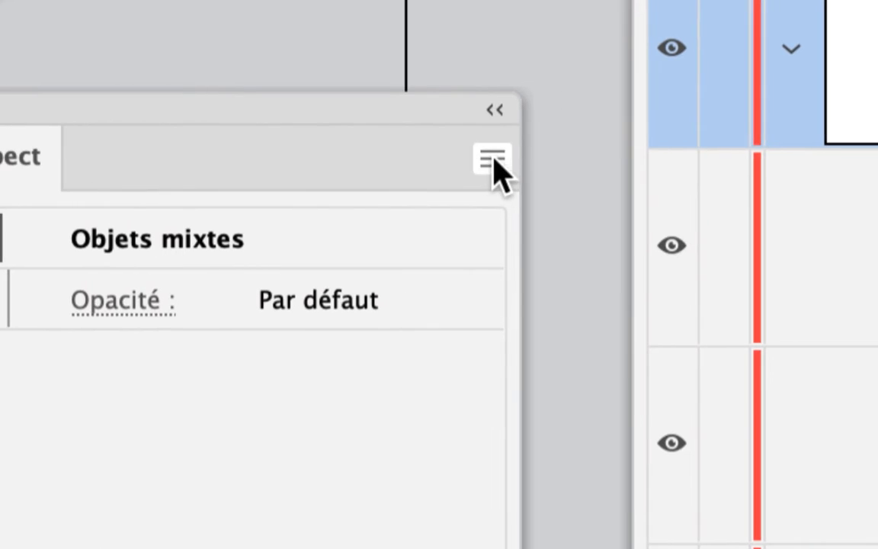
pyautogui.click(493, 159)
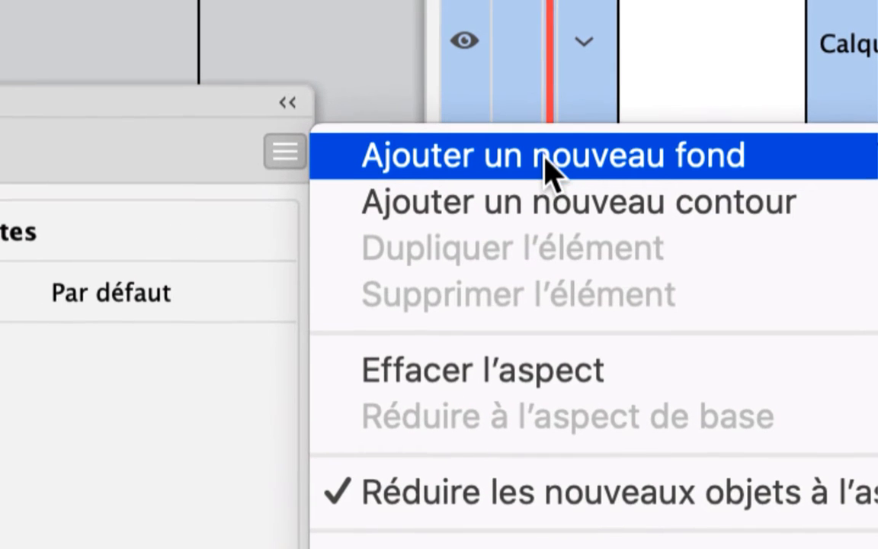
pyautogui.click(547, 172)
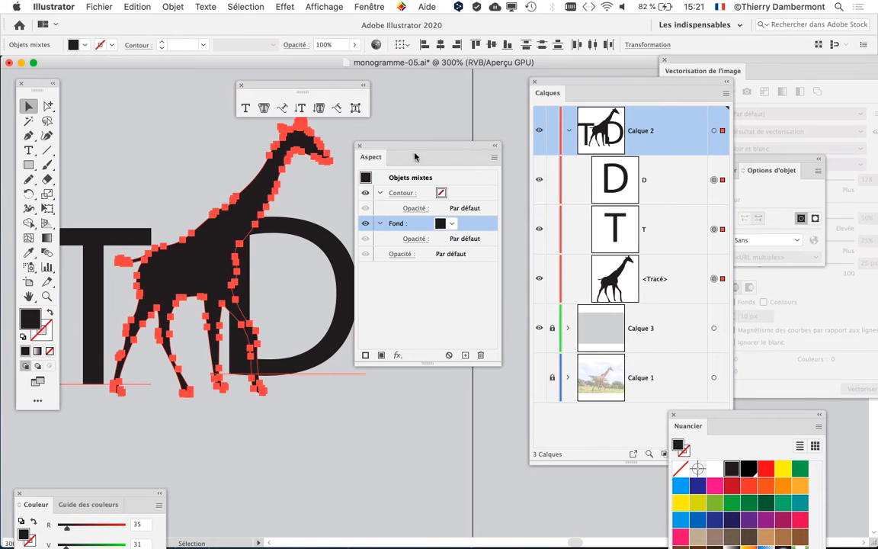
pyautogui.moveTo(414, 156); pyautogui.dragTo(446, 98)
pyautogui.moveTo(250, 251); pyautogui.dragTo(293, 260)
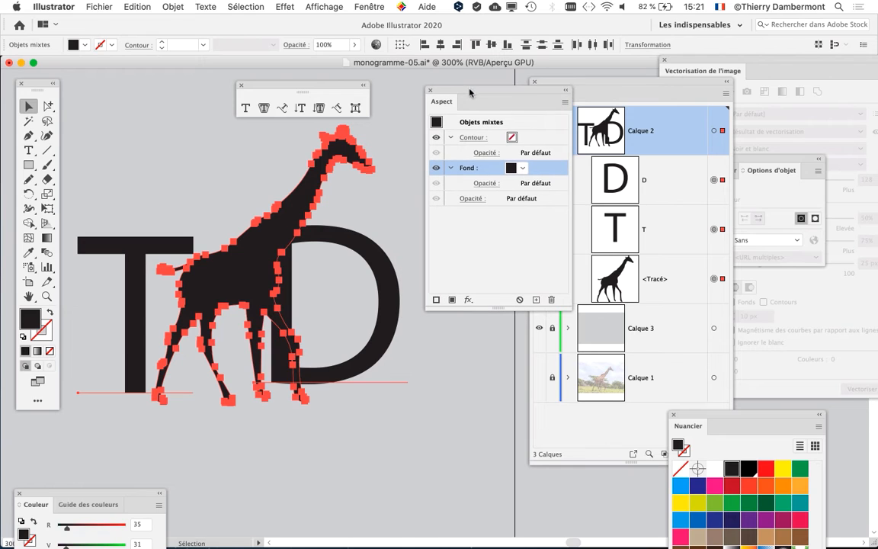
pyautogui.click(169, 170)
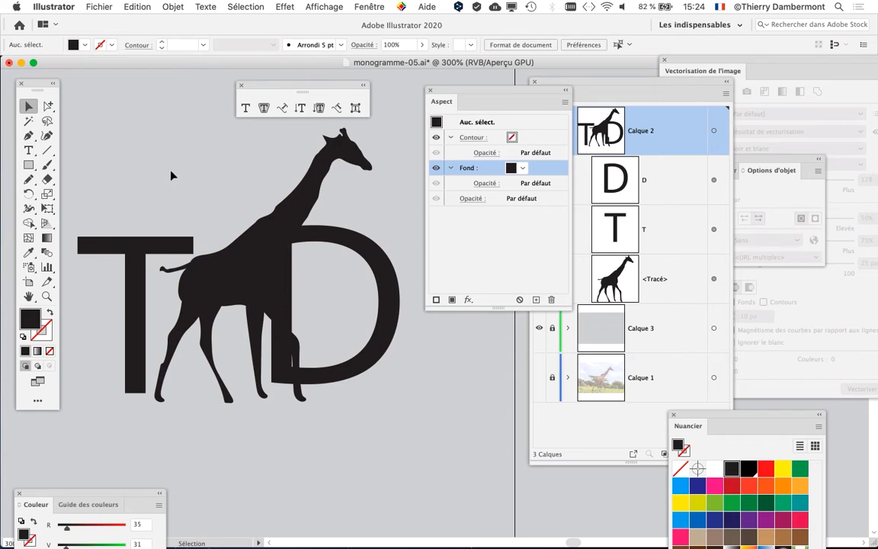
# Step: Check the appearance attributes of the letter T, the giraffe and the letter D individually
pyautogui.click(153, 243)
pyautogui.click(236, 263)
pyautogui.click(340, 241)
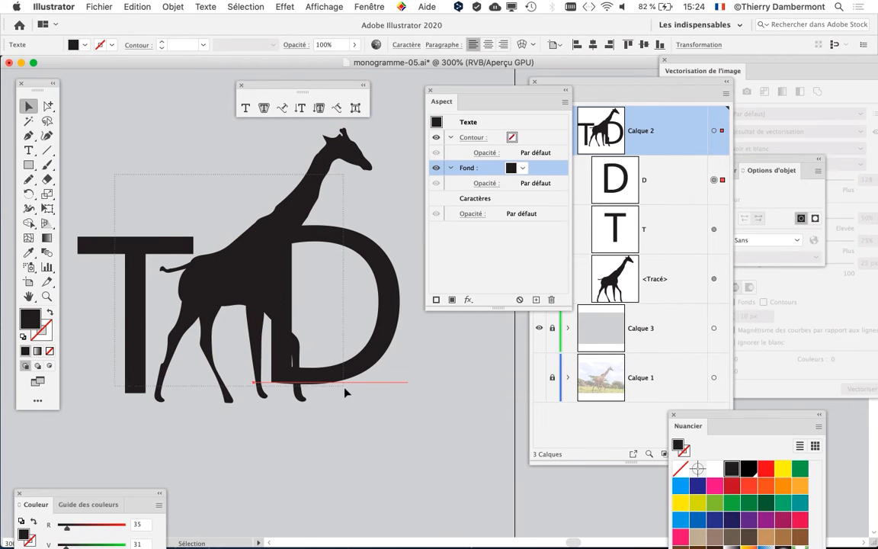
# Step: Select all the monogram artwork and apply a white stroke to it in its appearance attributes
pyautogui.press('super+a')
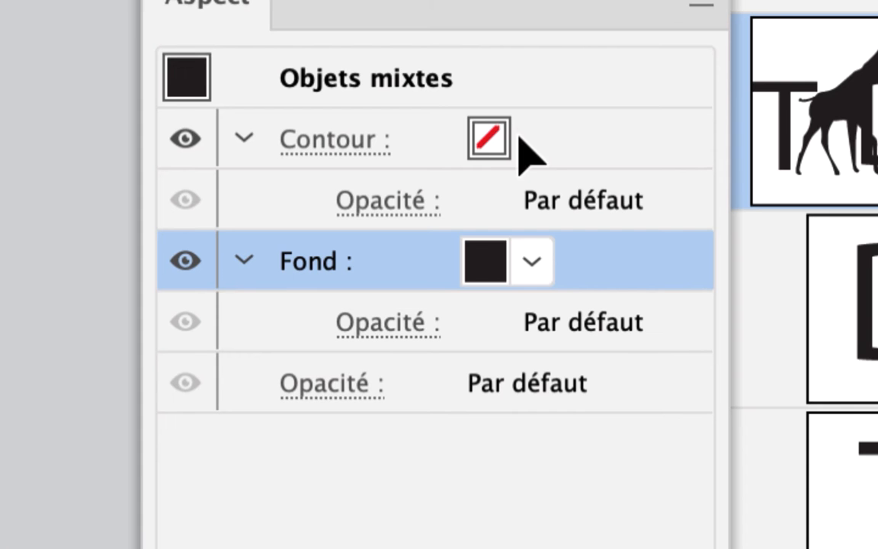
pyautogui.click(520, 139)
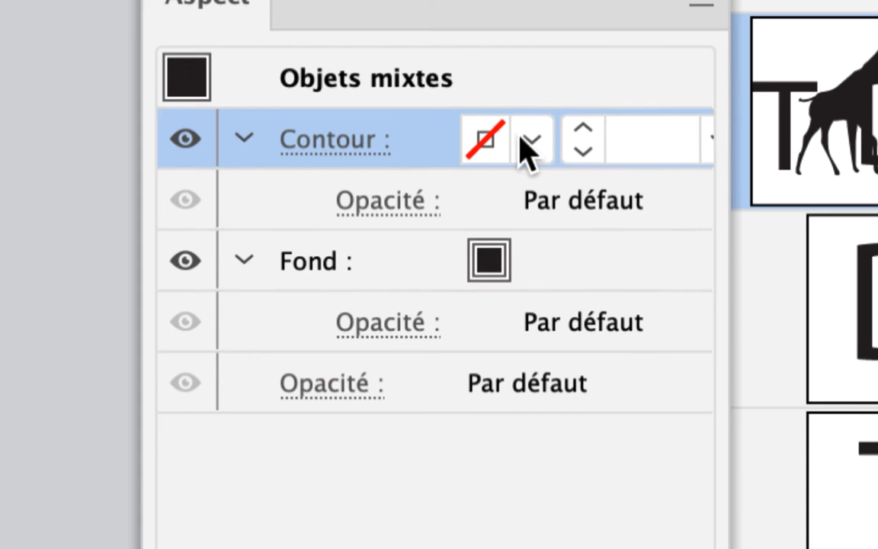
pyautogui.click(528, 142)
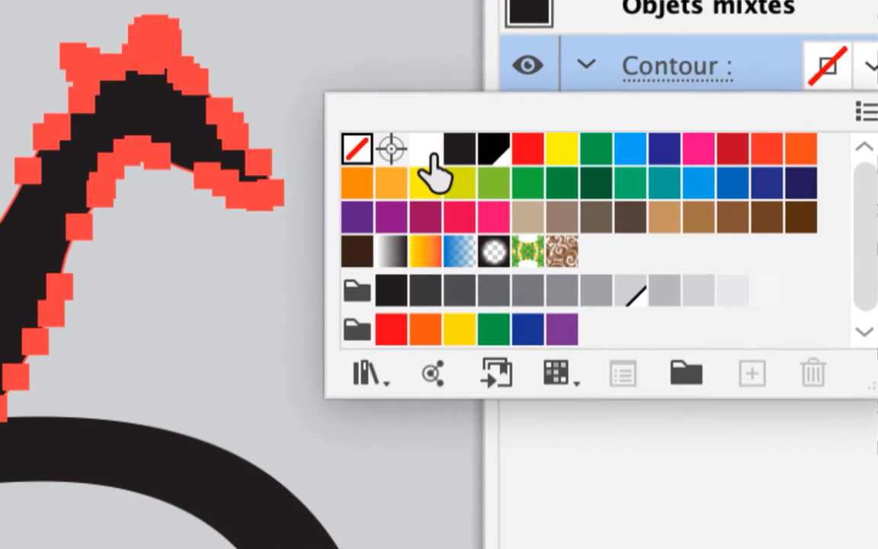
pyautogui.click(431, 156)
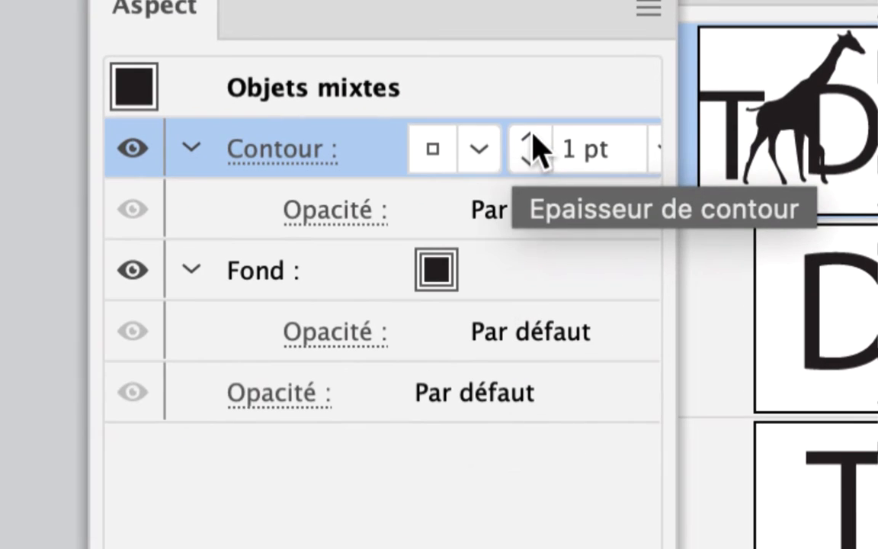
# Step: Raise the white stroke's weight to 12 pt, and reduce it to 8 pt
pyautogui.click(531, 138)
pyautogui.click(531, 138)
pyautogui.tripleClick(532, 138)
pyautogui.doubleClick(532, 137)
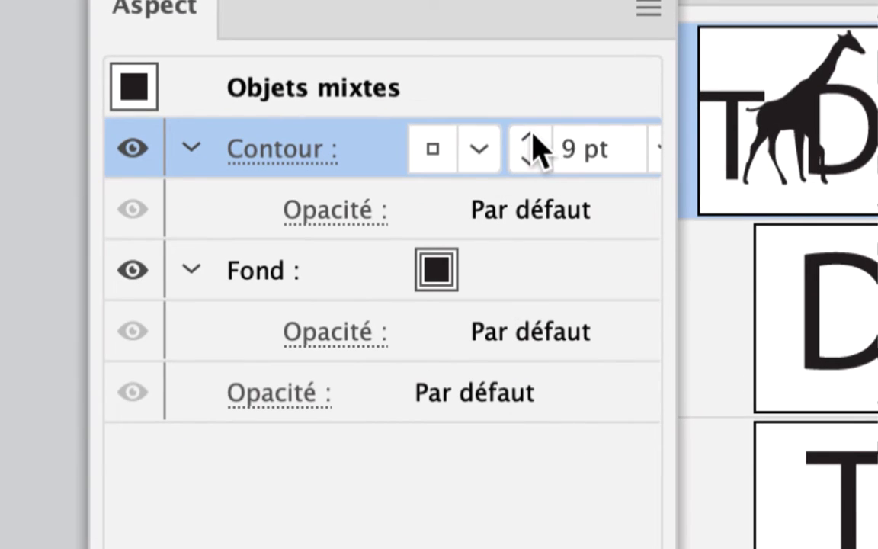
pyautogui.tripleClick(532, 138)
pyautogui.click(532, 137)
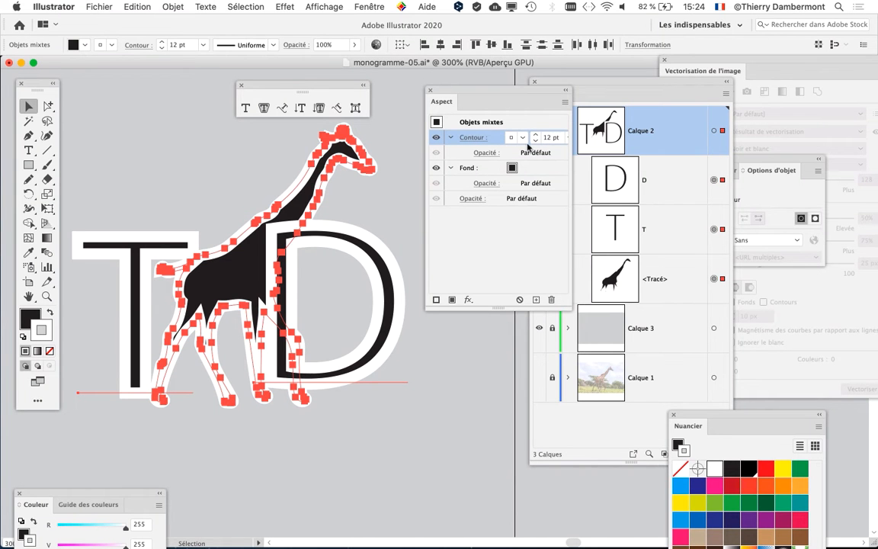
pyautogui.click(536, 141)
pyautogui.click(536, 141)
pyautogui.doubleClick(536, 141)
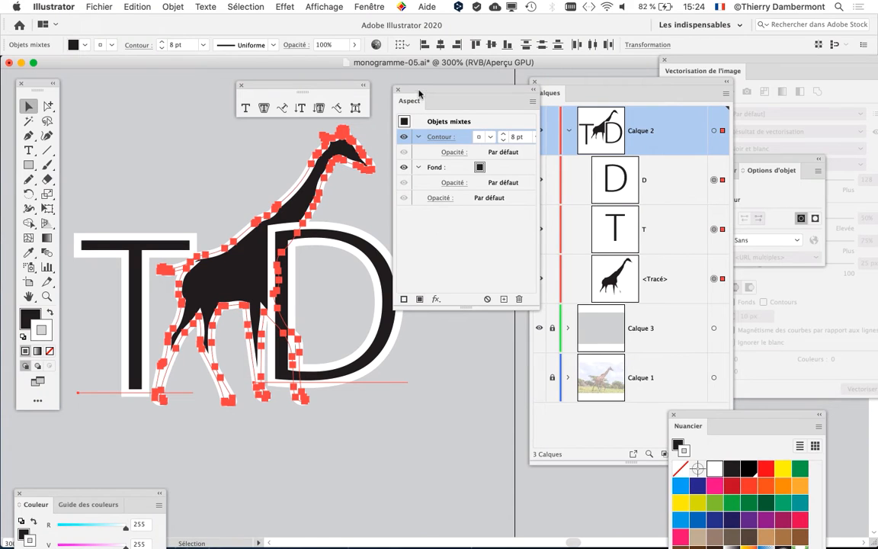
# Step: Deselect everything and move the letter D away from the giraffe, keeping the appearance settings clear of the artwork
pyautogui.moveTo(419, 93); pyautogui.dragTo(492, 103)
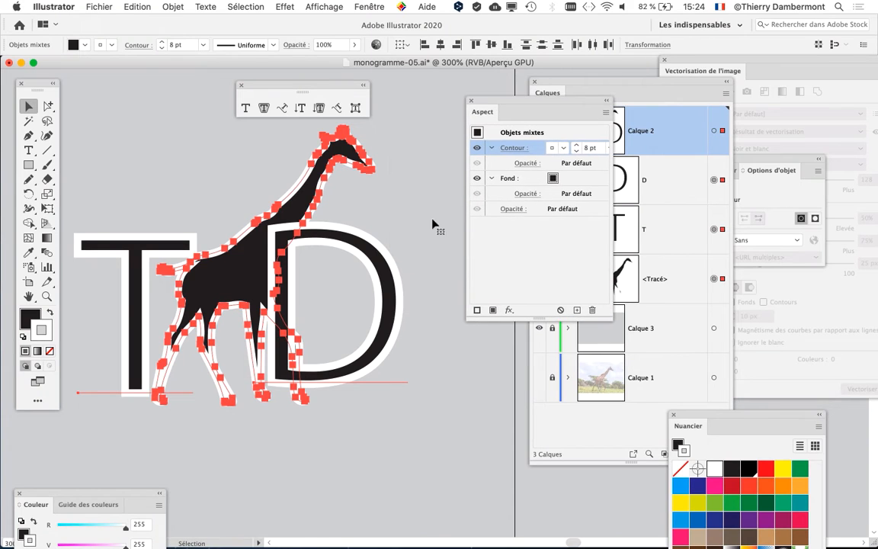
pyautogui.scroll(1, 384, 339)
pyautogui.click(333, 396)
pyautogui.click(330, 395)
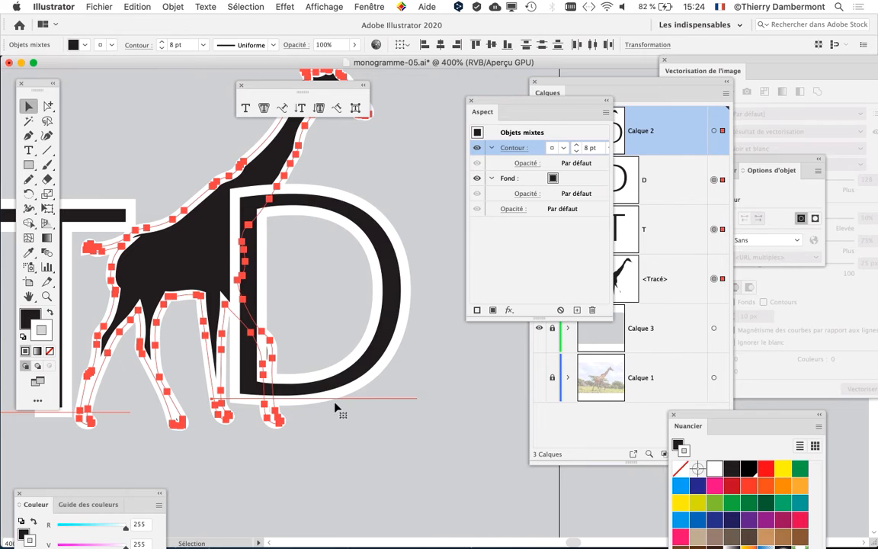
pyautogui.click(333, 398)
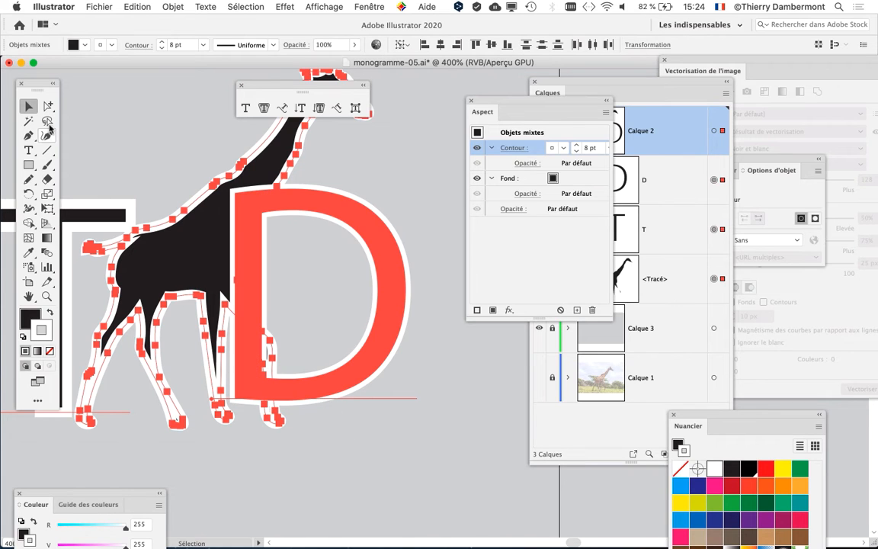
pyautogui.click(414, 477)
pyautogui.click(361, 467)
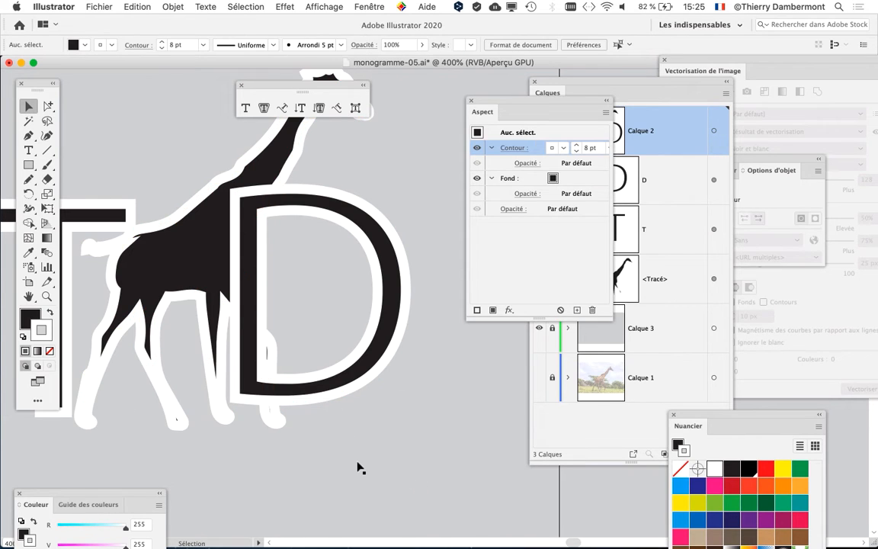
pyautogui.moveTo(321, 394); pyautogui.dragTo(418, 470)
pyautogui.moveTo(281, 432); pyautogui.dragTo(161, 365)
pyautogui.moveTo(501, 100); pyautogui.dragTo(263, 472)
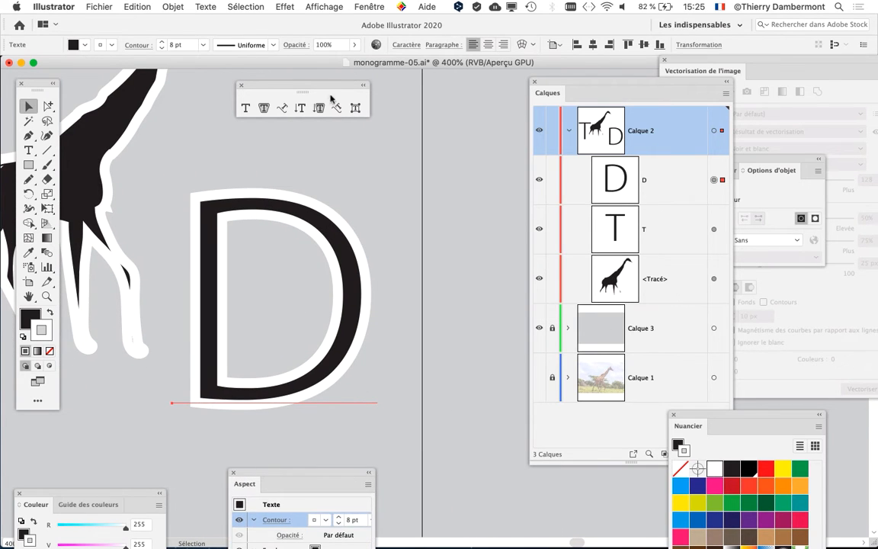
# Step: Examine the stroke alignment options offered for the letter D in the Contour (stroke) settings
pyautogui.click(380, 7)
pyautogui.click(385, 249)
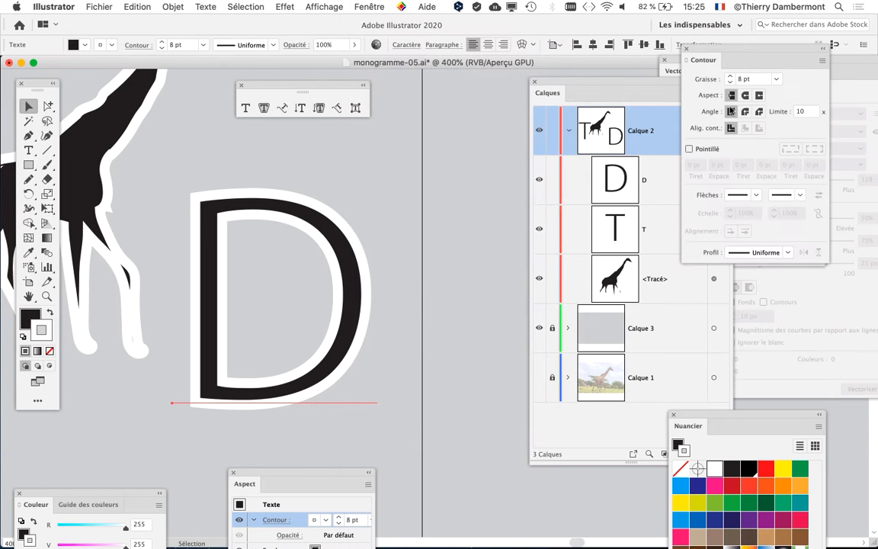
pyautogui.moveTo(724, 55); pyautogui.dragTo(428, 162)
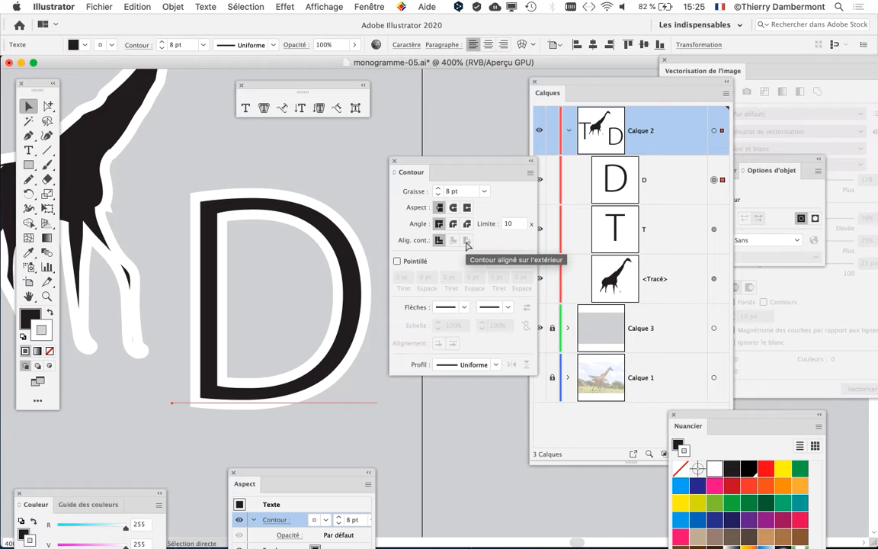
pyautogui.click(394, 161)
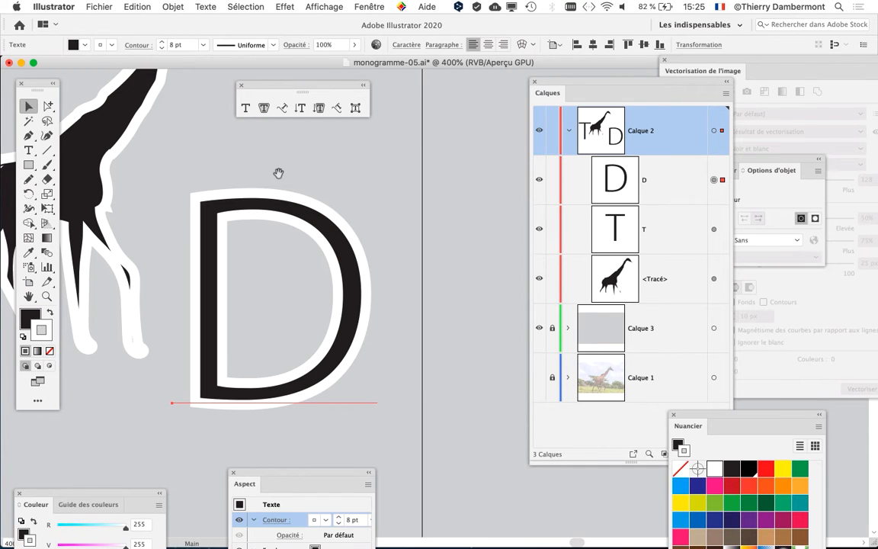
# Step: Select the giraffe path and align its stroke to the outside
pyautogui.moveTo(280, 172); pyautogui.dragTo(435, 189)
pyautogui.click(243, 177)
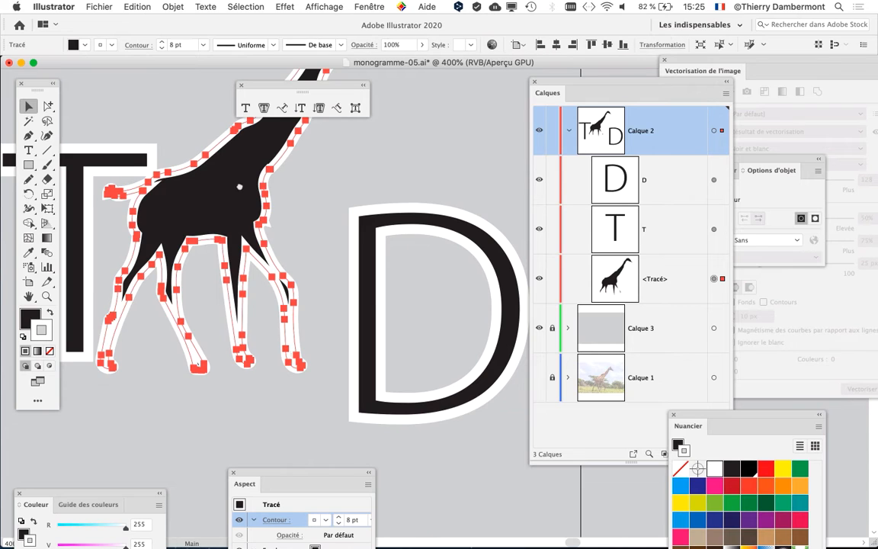
pyautogui.moveTo(244, 182); pyautogui.dragTo(202, 262)
pyautogui.click(362, 6)
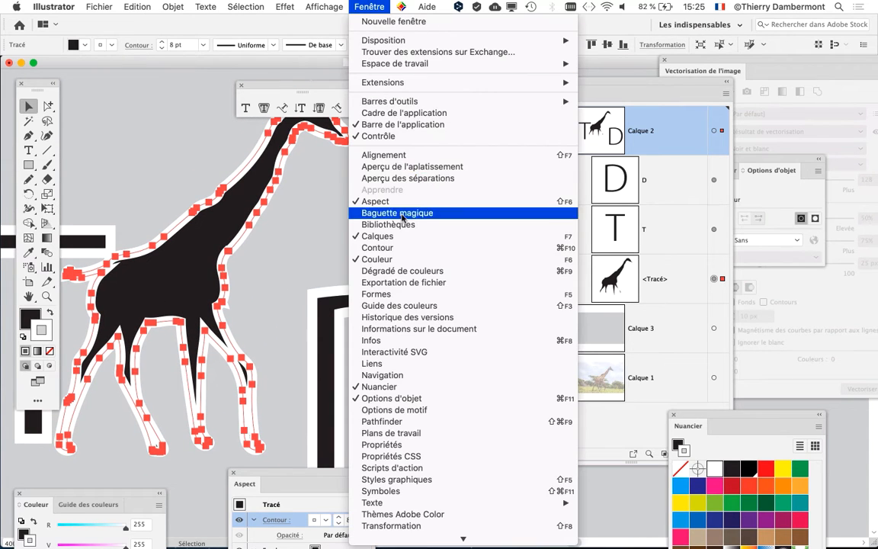
pyautogui.click(381, 244)
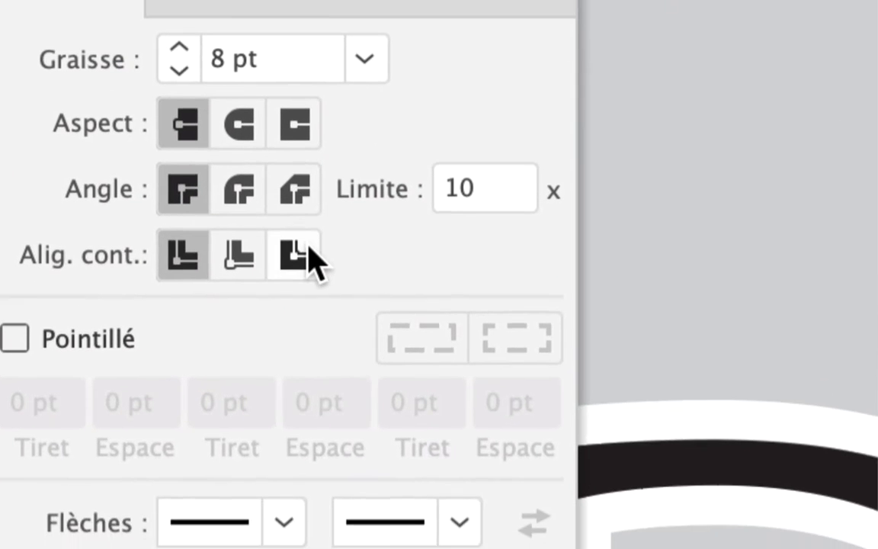
pyautogui.click(319, 336)
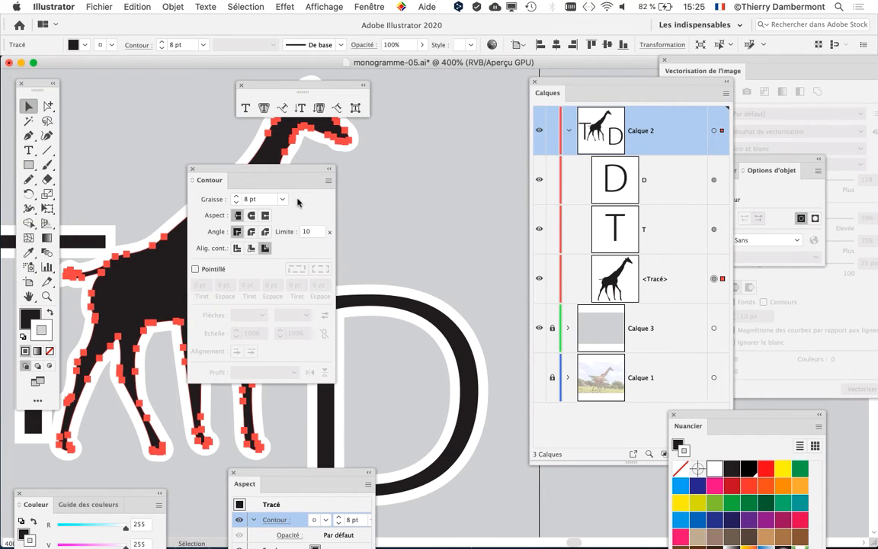
# Step: Try the inside and outside stroke alignments on the giraffe, restore the centred alignment and close the stroke settings
pyautogui.moveTo(297, 168); pyautogui.dragTo(490, 80)
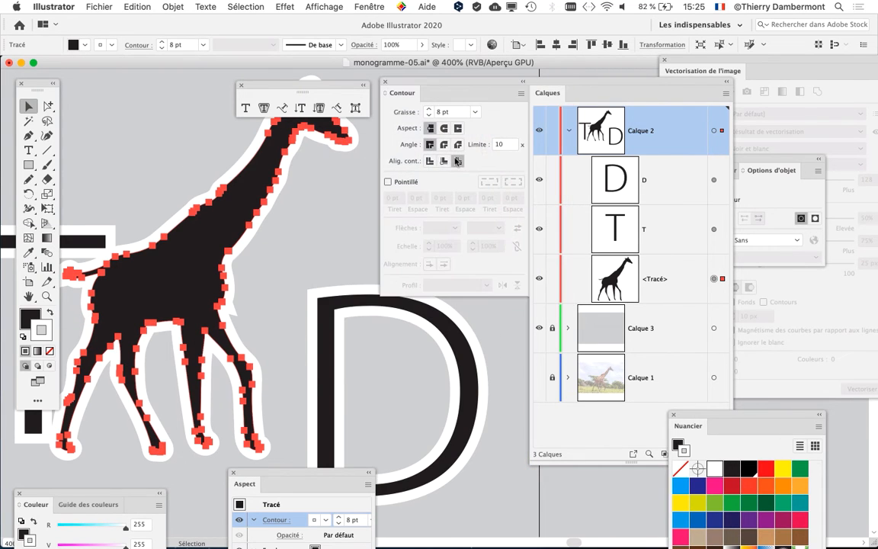
pyautogui.click(431, 161)
pyautogui.click(444, 160)
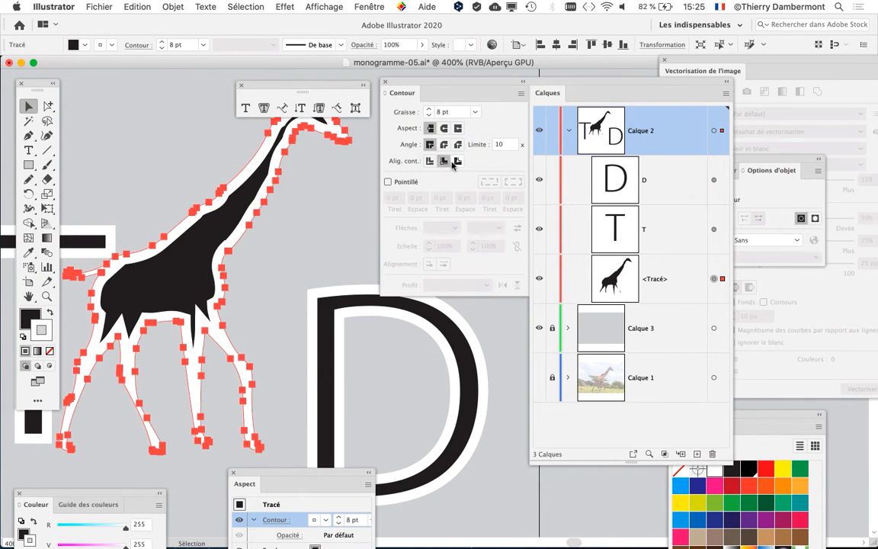
pyautogui.click(458, 161)
pyautogui.click(430, 161)
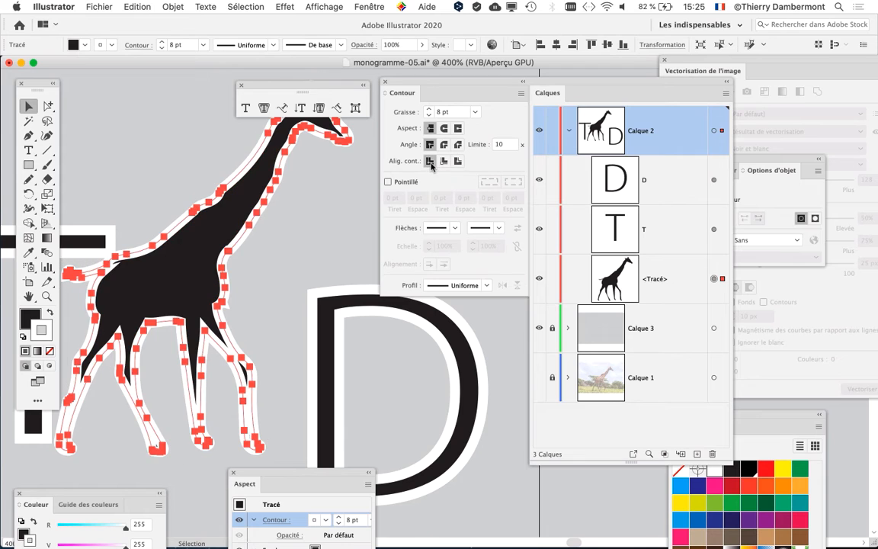
pyautogui.click(385, 82)
# Step: Move the letter D back closer to the giraffe's front leg
pyautogui.click(415, 313)
pyautogui.moveTo(405, 316); pyautogui.dragTo(371, 286)
pyautogui.moveTo(260, 261); pyautogui.dragTo(487, 236)
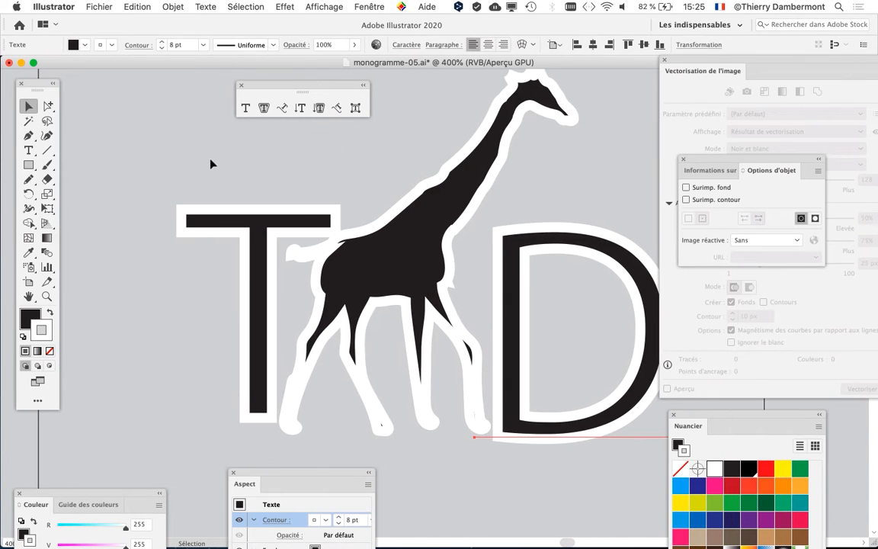
# Step: Select the giraffe and both letters, and place their stroke below the fill in the appearance stacking order
pyautogui.moveTo(414, 299); pyautogui.dragTo(416, 301)
pyautogui.moveTo(440, 343); pyautogui.dragTo(287, 344)
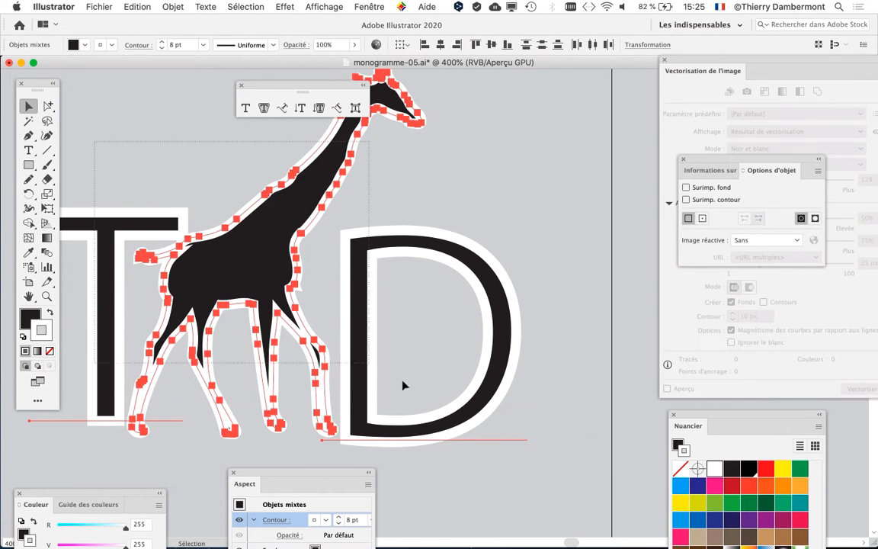
pyautogui.moveTo(281, 477); pyautogui.dragTo(515, 105)
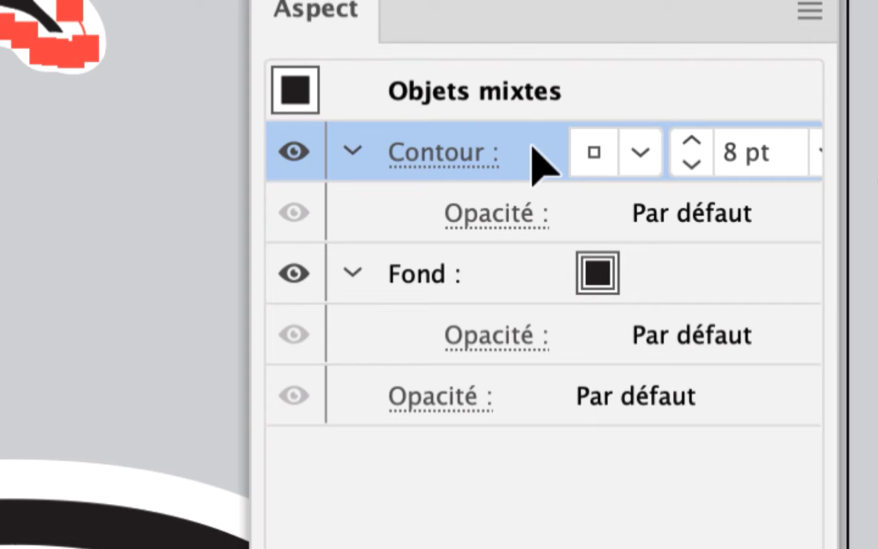
pyautogui.moveTo(538, 156); pyautogui.dragTo(531, 359)
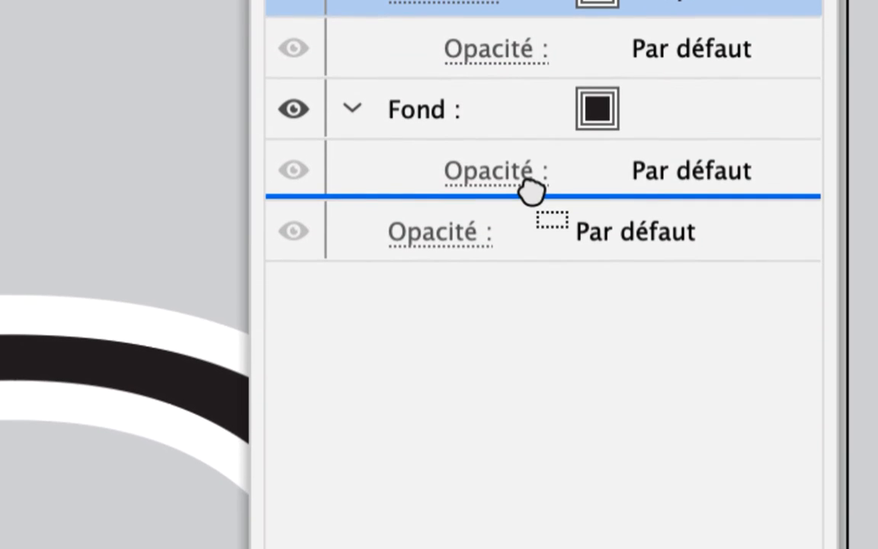
pyautogui.moveTo(531, 191); pyautogui.dragTo(533, 196)
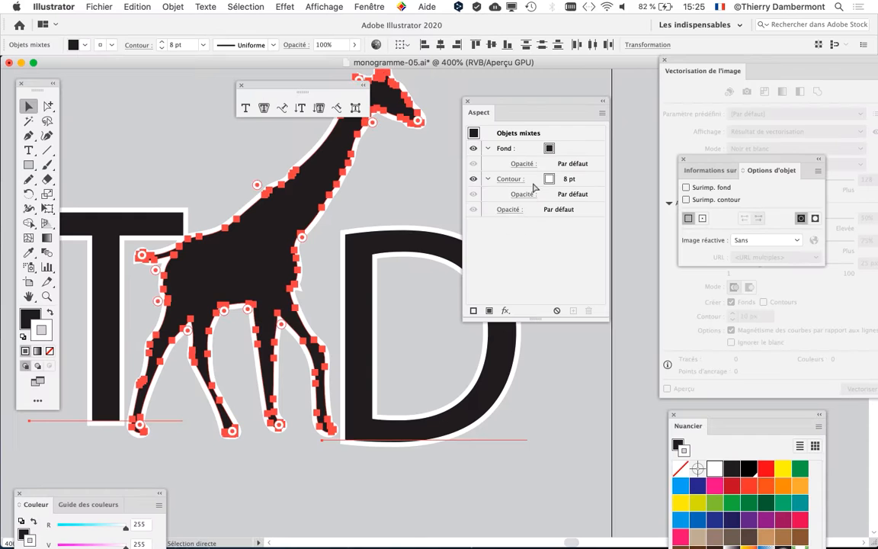
pyautogui.press('v')
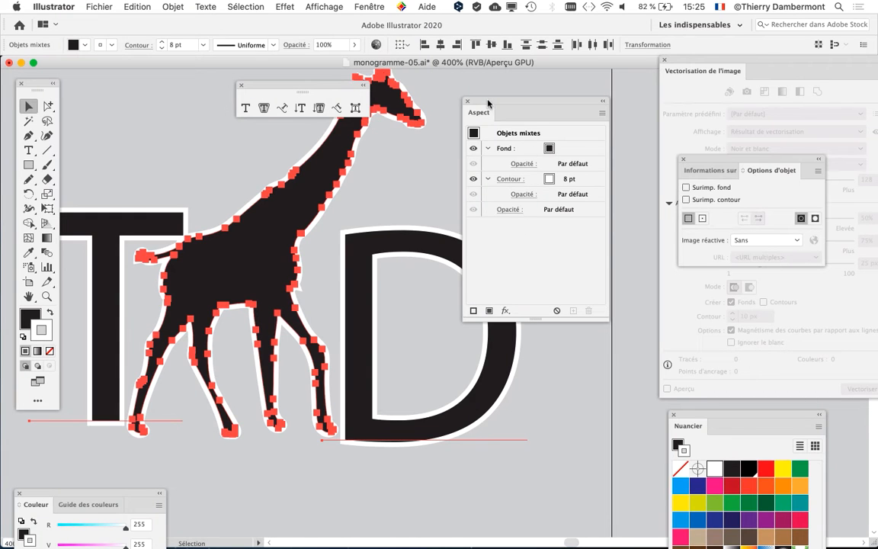
# Step: Set the white stroke's weight to 15 pt for the giraffe and both letters
pyautogui.moveTo(488, 104); pyautogui.dragTo(577, 104)
pyautogui.click(657, 181)
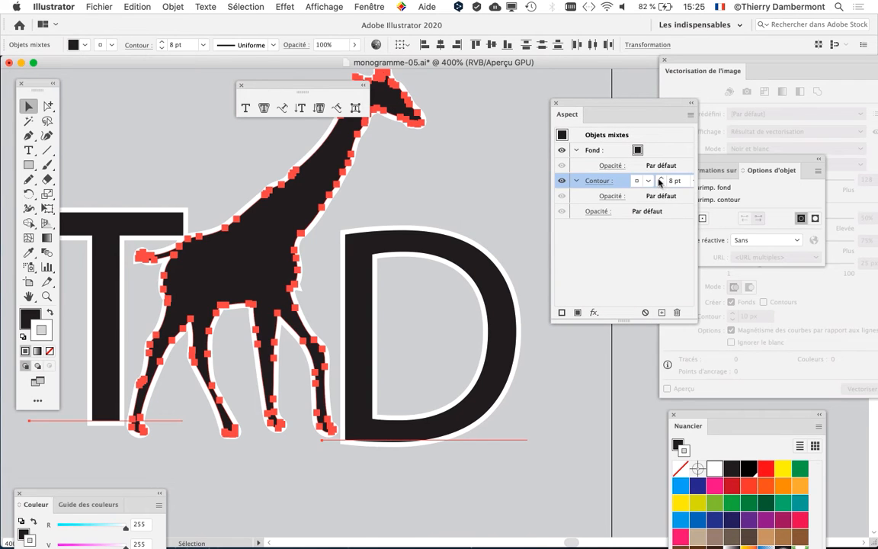
pyautogui.click(661, 179)
pyautogui.click(660, 178)
pyautogui.click(660, 178)
pyautogui.click(660, 179)
pyautogui.click(660, 178)
pyautogui.click(660, 179)
pyautogui.click(660, 178)
pyautogui.moveTo(330, 279); pyautogui.dragTo(384, 290)
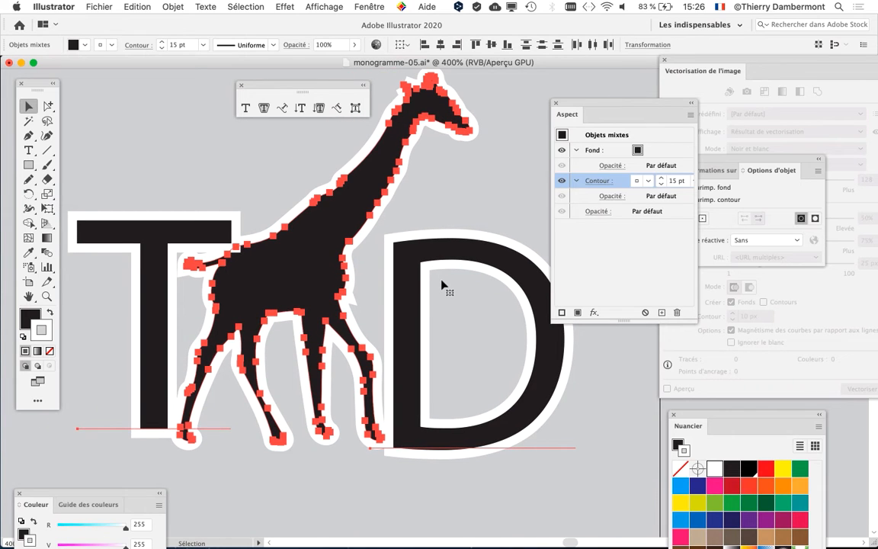
pyautogui.moveTo(584, 104); pyautogui.dragTo(623, 99)
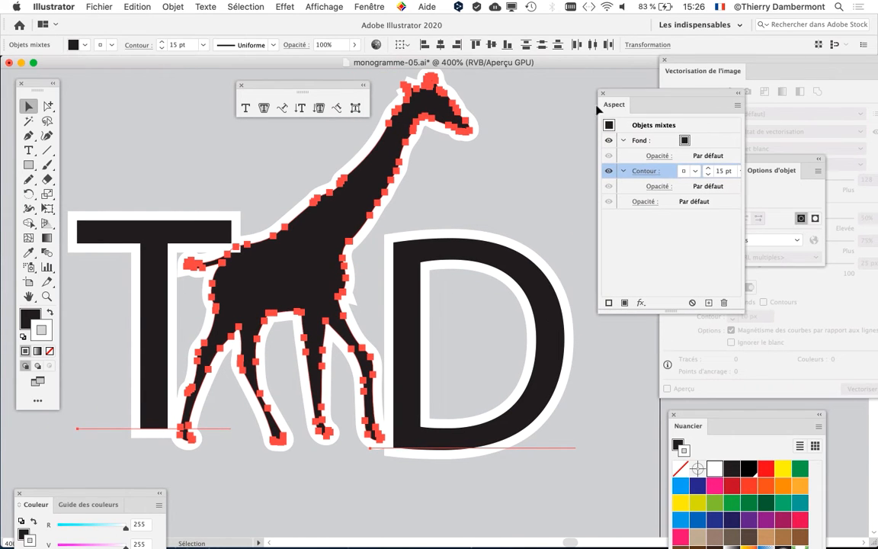
# Step: Save the document as a new version named monogramme-06.ai in Adobe Illustrator format
pyautogui.click(104, 10)
pyautogui.click(122, 109)
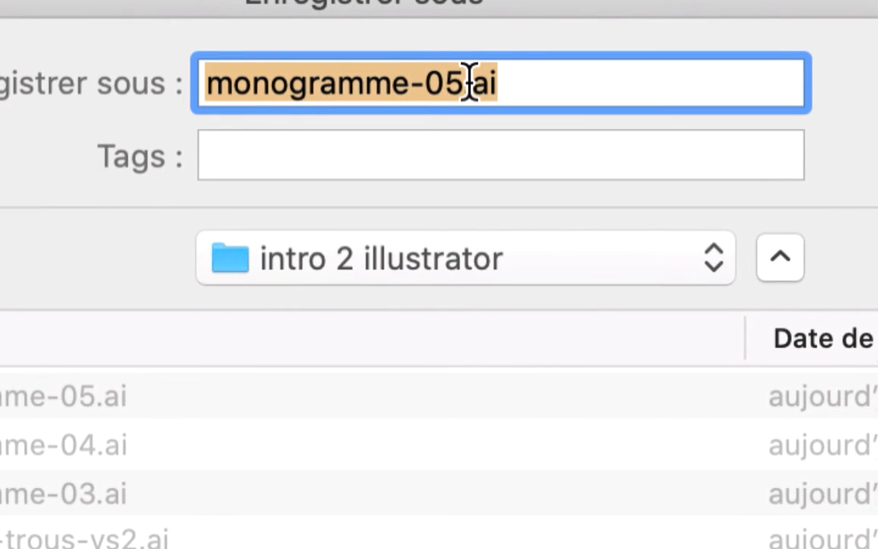
pyautogui.click(463, 80)
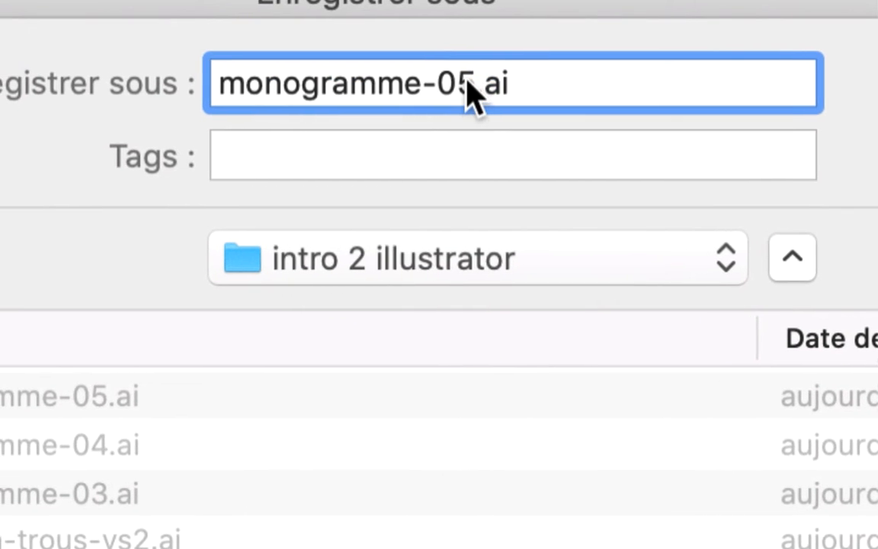
pyautogui.moveTo(468, 82); pyautogui.dragTo(451, 104)
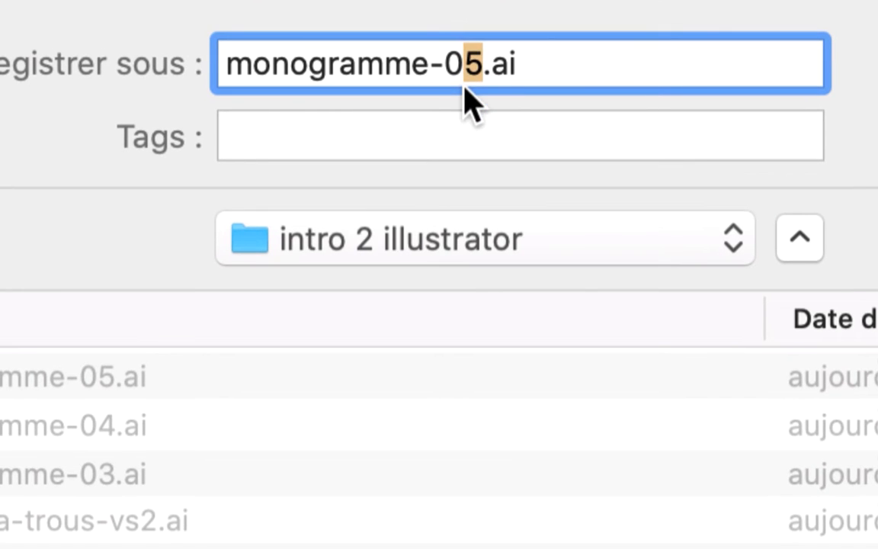
pyautogui.write('6')
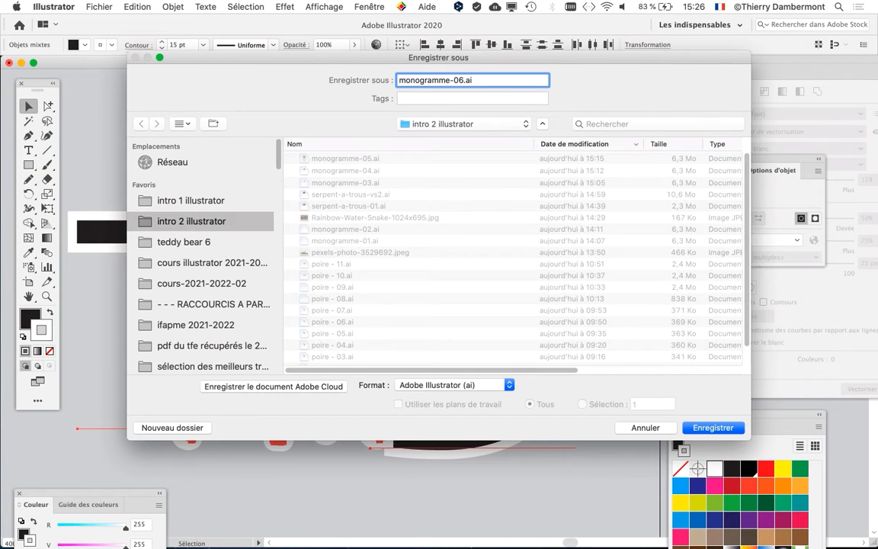
pyautogui.press('Return')
pyautogui.press('Return')
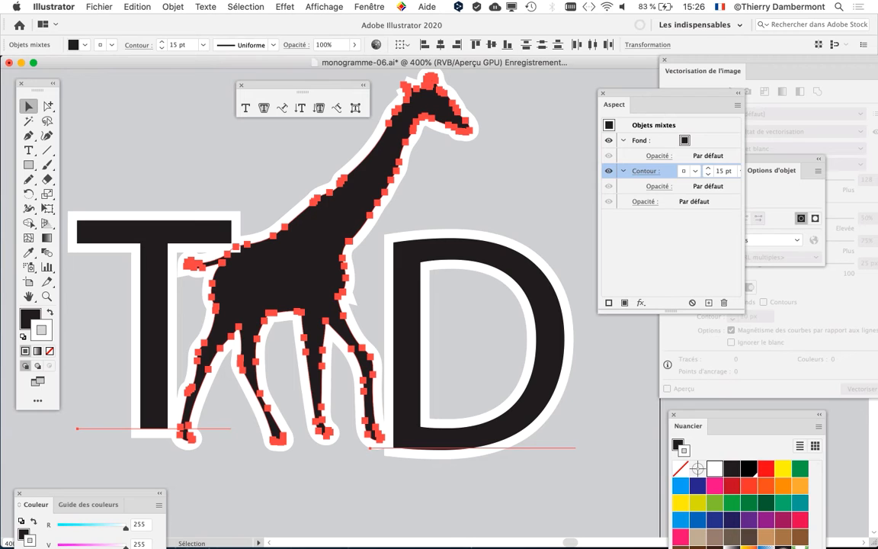
# Step: Move the letter T over the giraffe's hindquarters and the letter D over its front legs
pyautogui.click(89, 132)
pyautogui.moveTo(144, 239); pyautogui.dragTo(180, 254)
pyautogui.moveTo(396, 250); pyautogui.dragTo(332, 238)
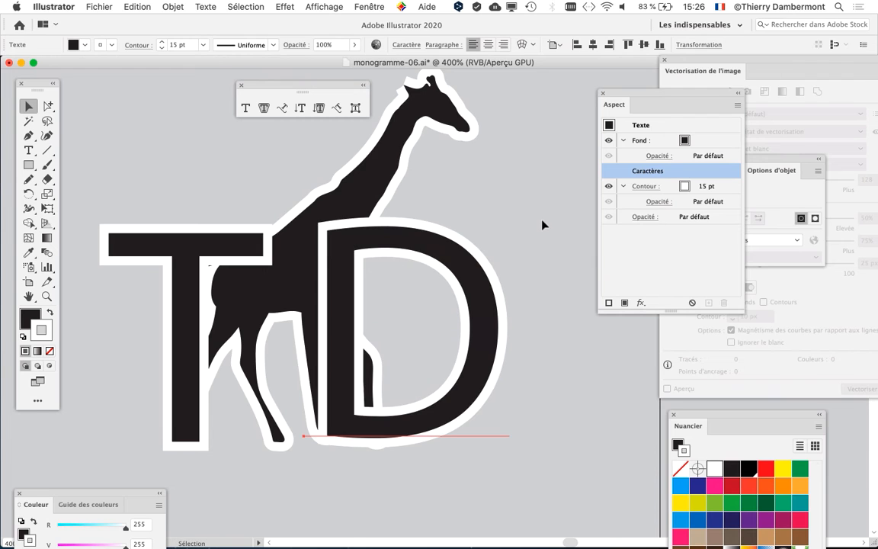
pyautogui.scroll(-1, 543, 225)
pyautogui.hscroll(3, 503, 225)
pyautogui.scroll(-1, 503, 225)
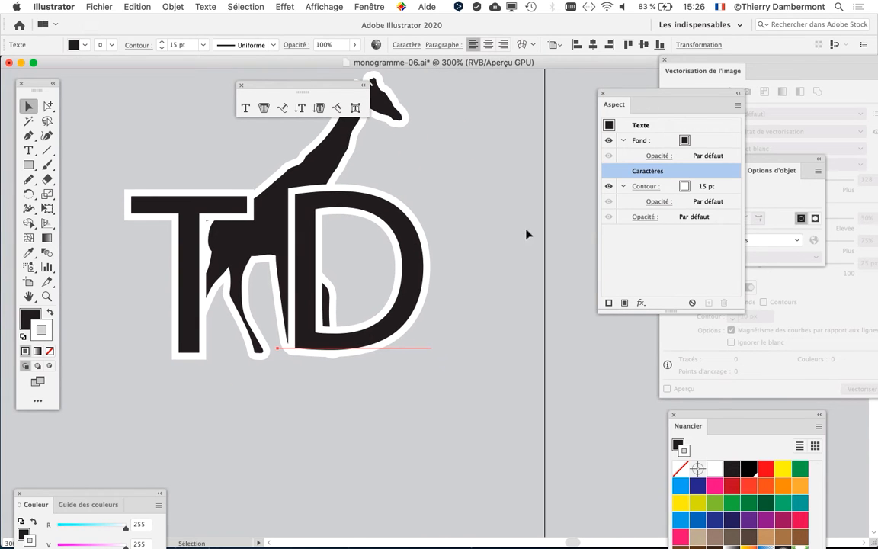
pyautogui.click(369, 7)
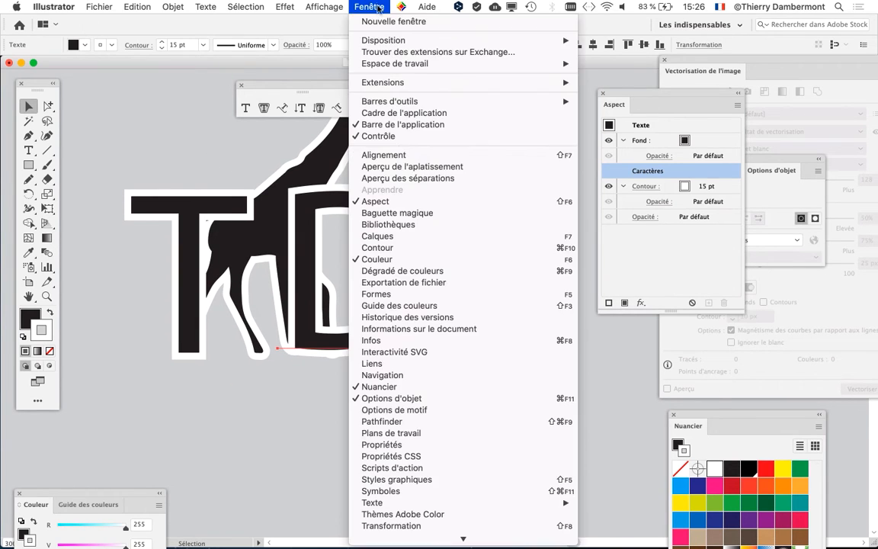
pyautogui.click(427, 214)
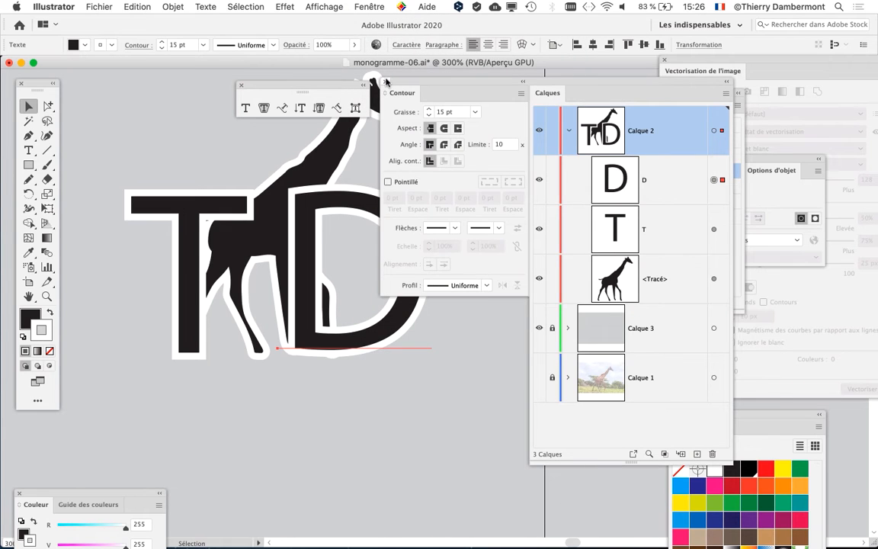
pyautogui.click(385, 82)
# Step: Show the layers, detach them from the stroke settings, close the stroke settings and place the layers beside the monogram
pyautogui.click(368, 7)
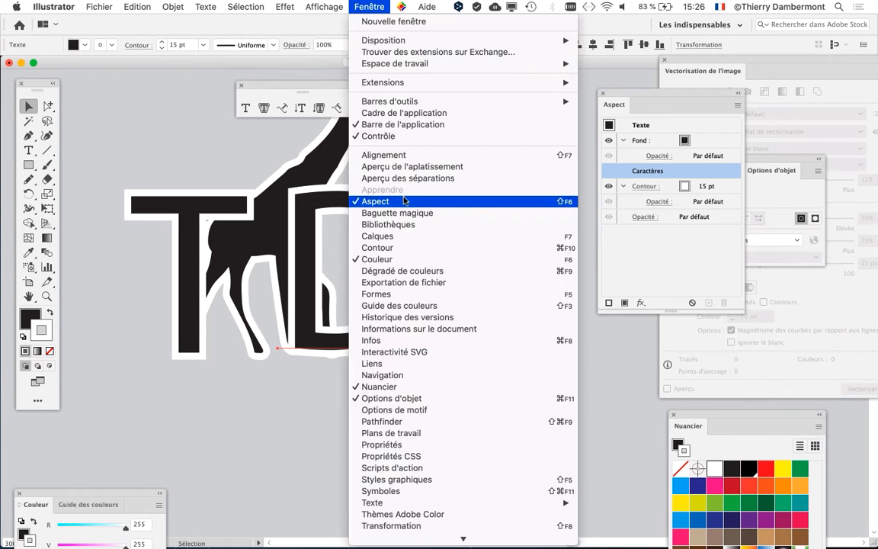
pyautogui.click(385, 236)
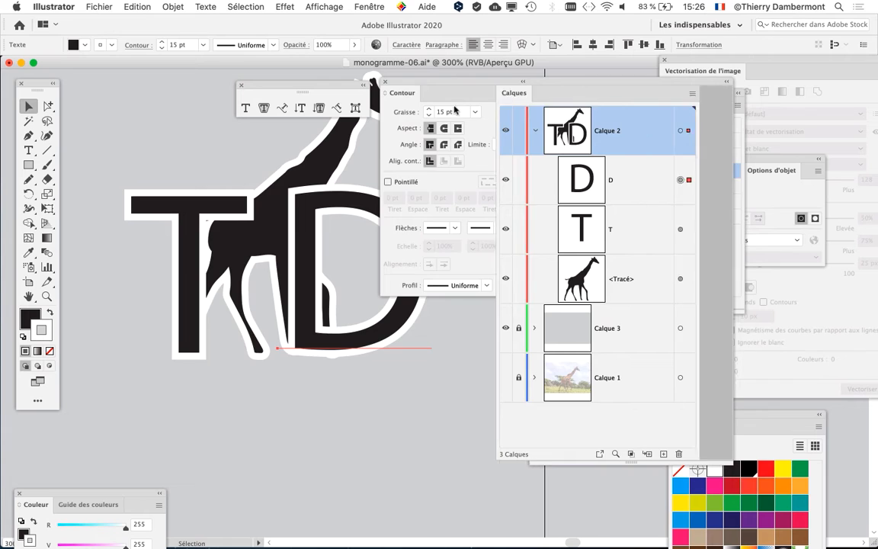
pyautogui.moveTo(520, 98); pyautogui.dragTo(181, 163)
pyautogui.click(346, 76)
pyautogui.moveTo(232, 150); pyautogui.dragTo(452, 87)
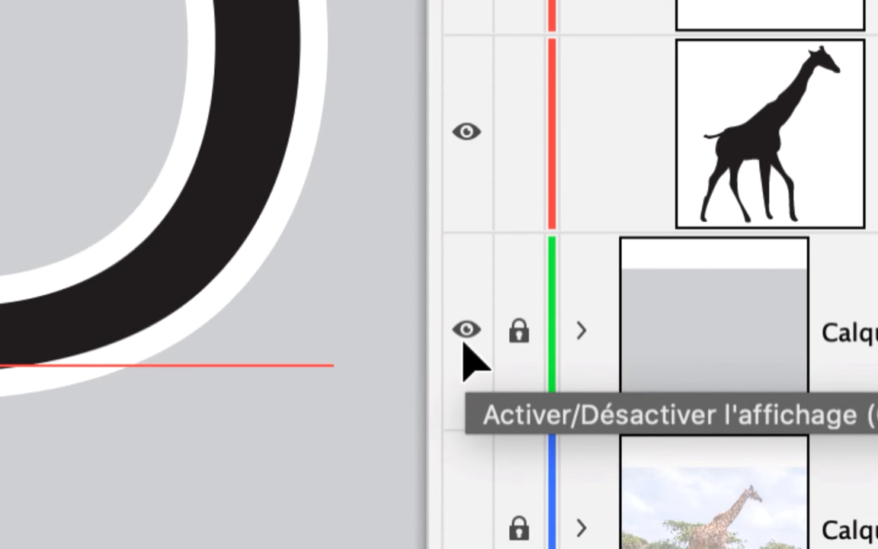
# Step: Hide the grey background layer Calque 3 to view the monogram on the white artboard
pyautogui.click(466, 335)
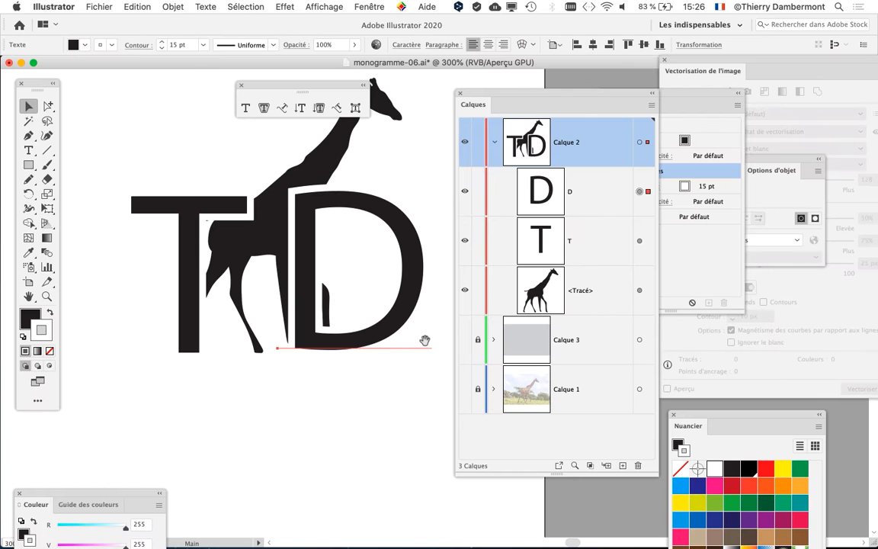
pyautogui.moveTo(424, 340); pyautogui.dragTo(395, 409)
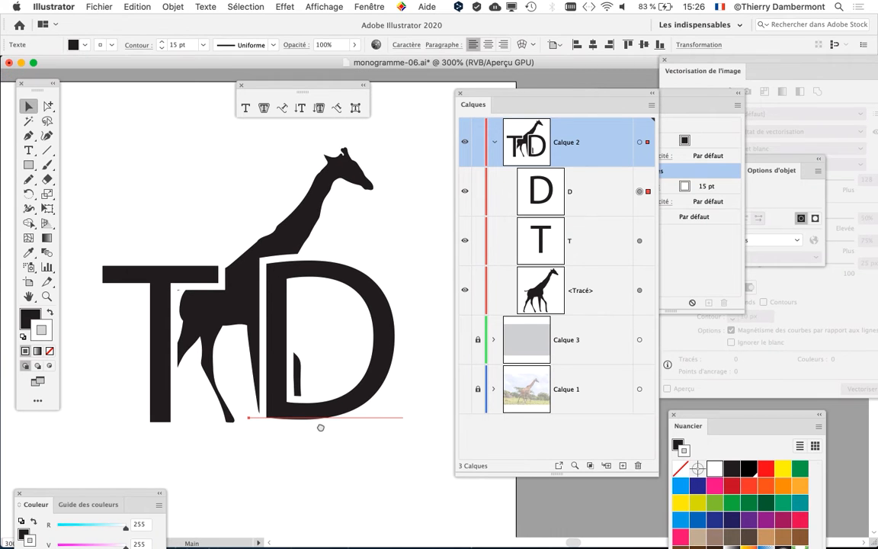
pyautogui.moveTo(338, 408)
pyautogui.mouseDown()
pyautogui.moveTo(360, 412)
pyautogui.moveTo(350, 416)
pyautogui.mouseUp()
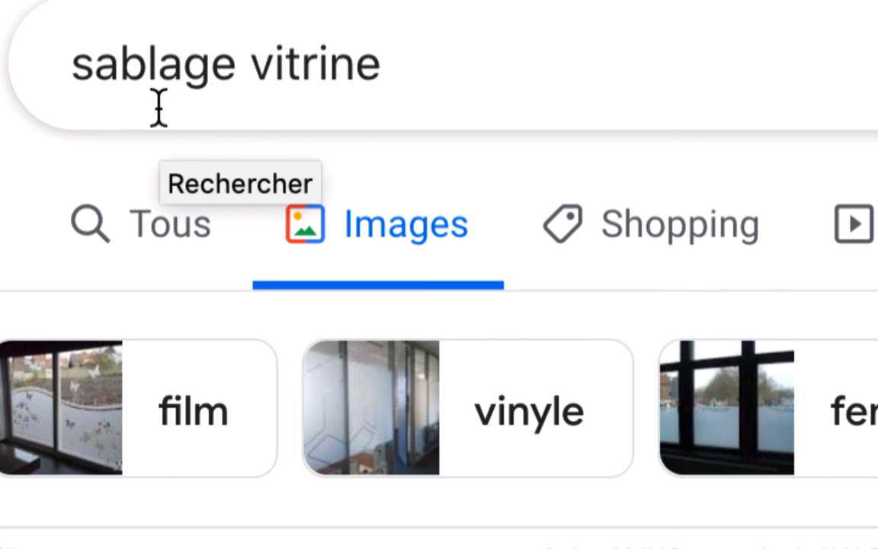
# Step: Examine frosted shop-window lettering in the image results for "sablage vitrine", previewing several examples, and minimise the browser to return to Illustrator
pyautogui.scroll(-5, 450, 381)
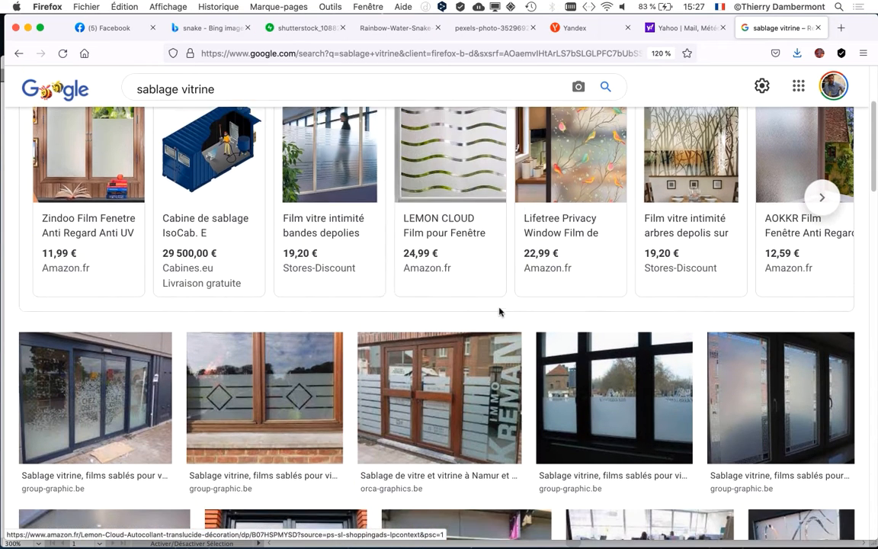
pyautogui.scroll(-3, 499, 311)
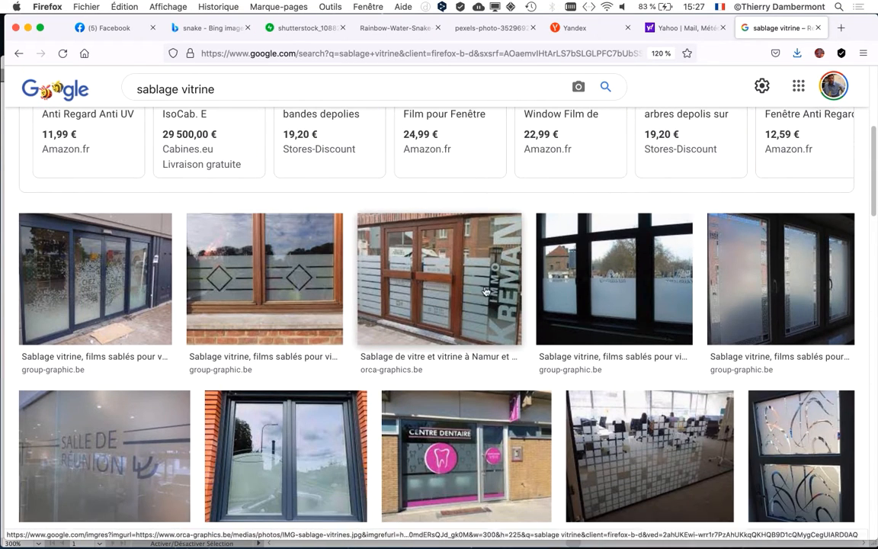
pyautogui.click(439, 264)
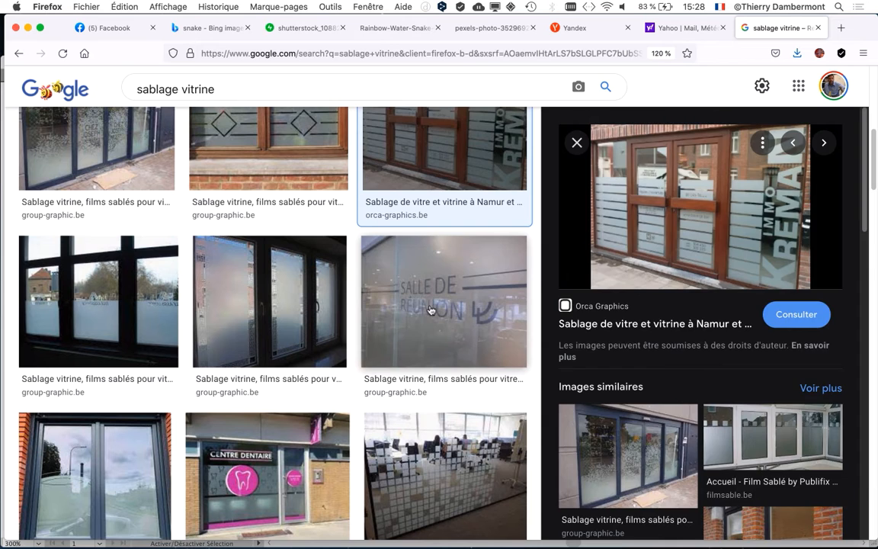
pyautogui.click(431, 310)
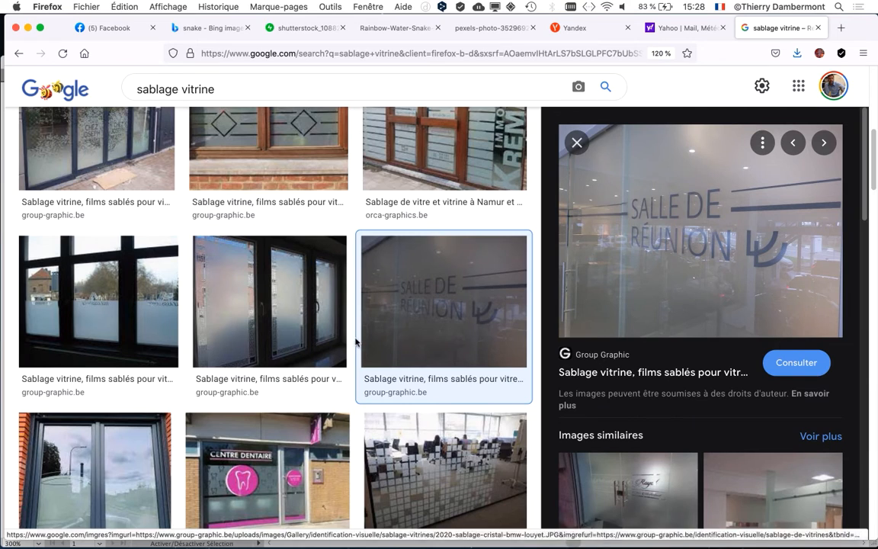
pyautogui.scroll(-2, 356, 347)
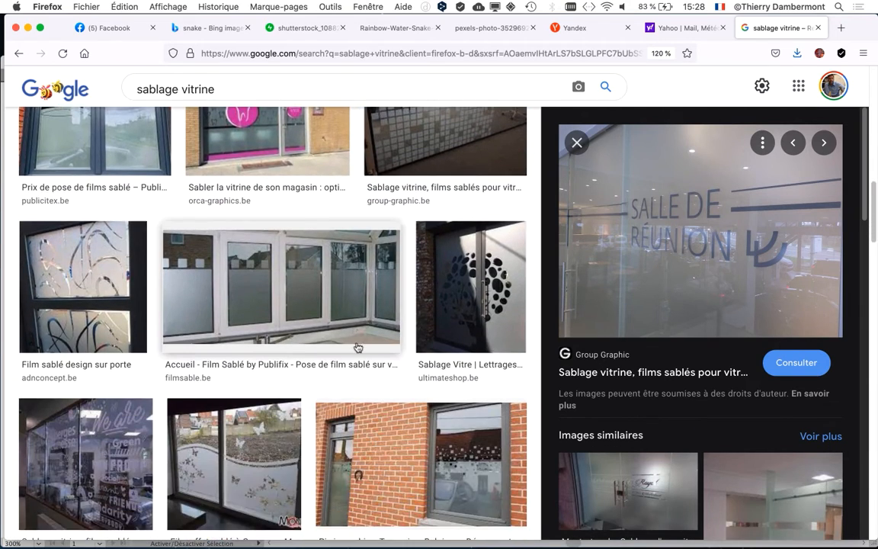
pyautogui.scroll(-3, 358, 347)
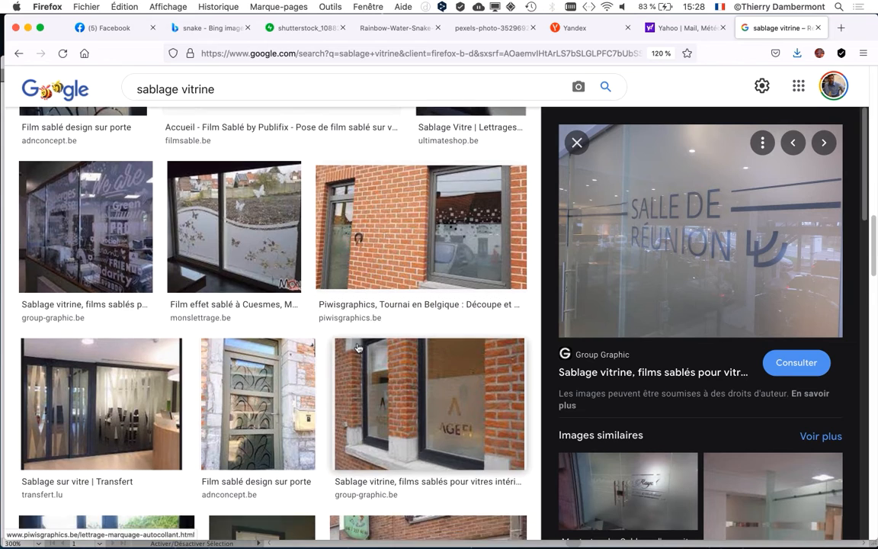
pyautogui.scroll(-3, 356, 347)
pyautogui.click(489, 317)
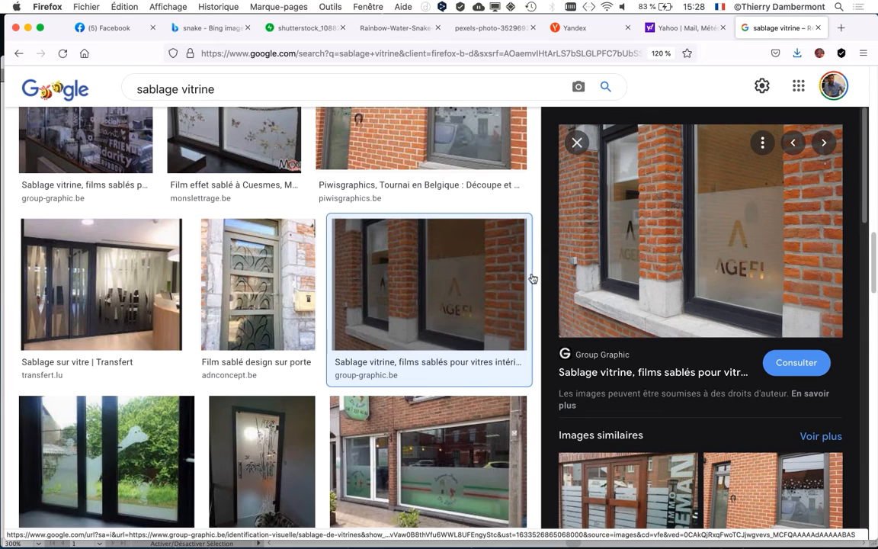
pyautogui.scroll(-10, 381, 351)
pyautogui.scroll(-7, 380, 351)
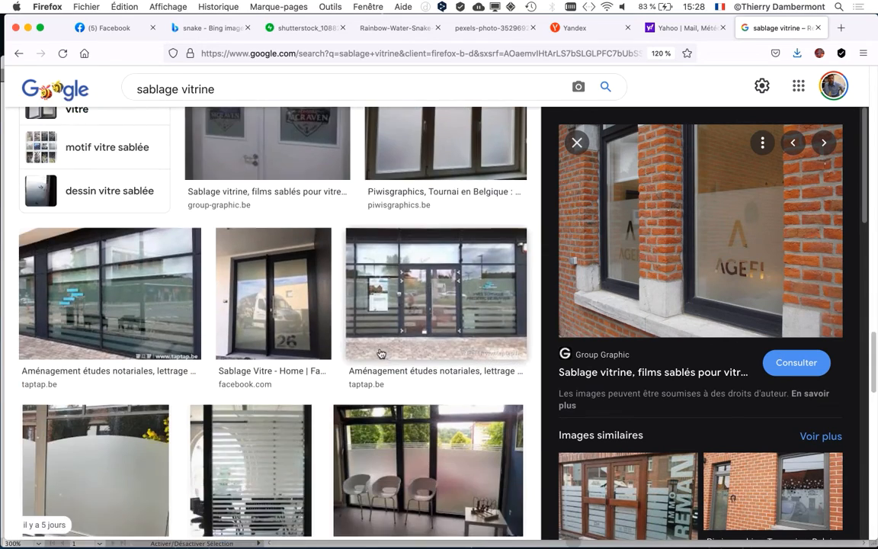
pyautogui.scroll(-8, 379, 357)
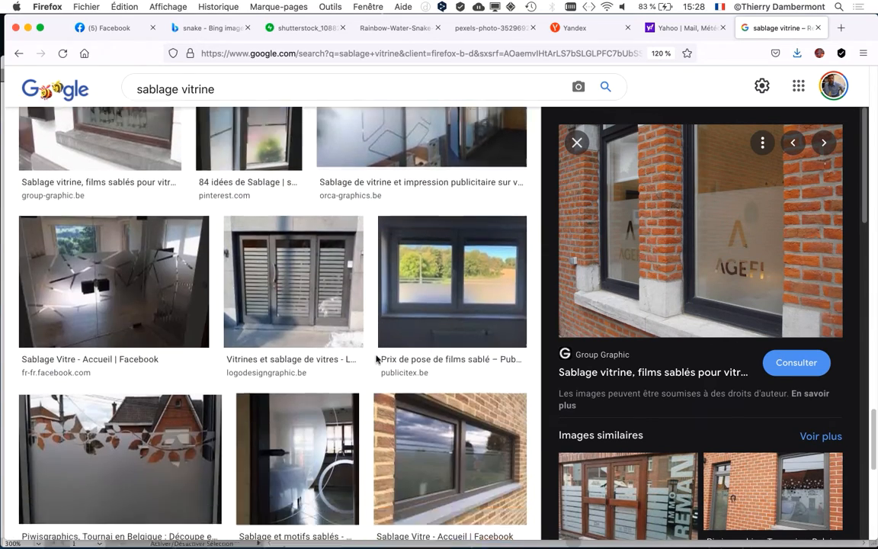
pyautogui.scroll(-5, 378, 360)
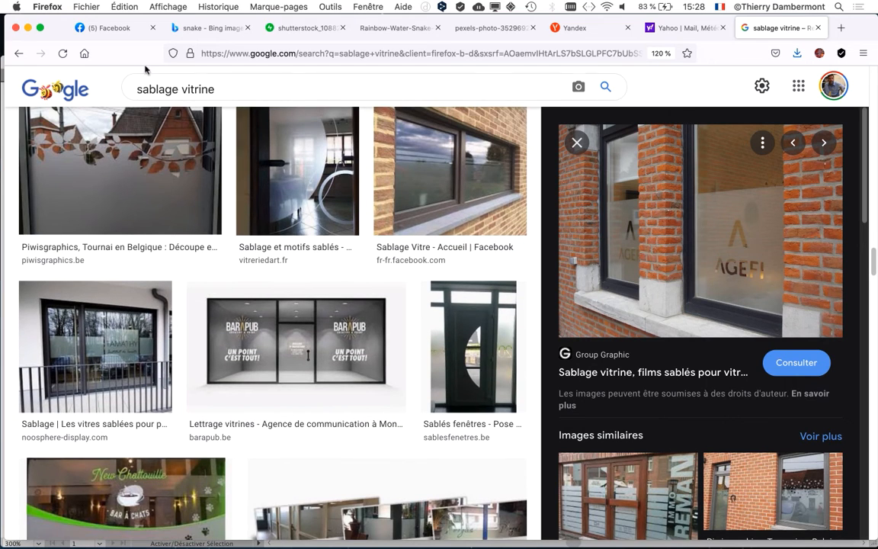
pyautogui.click(28, 28)
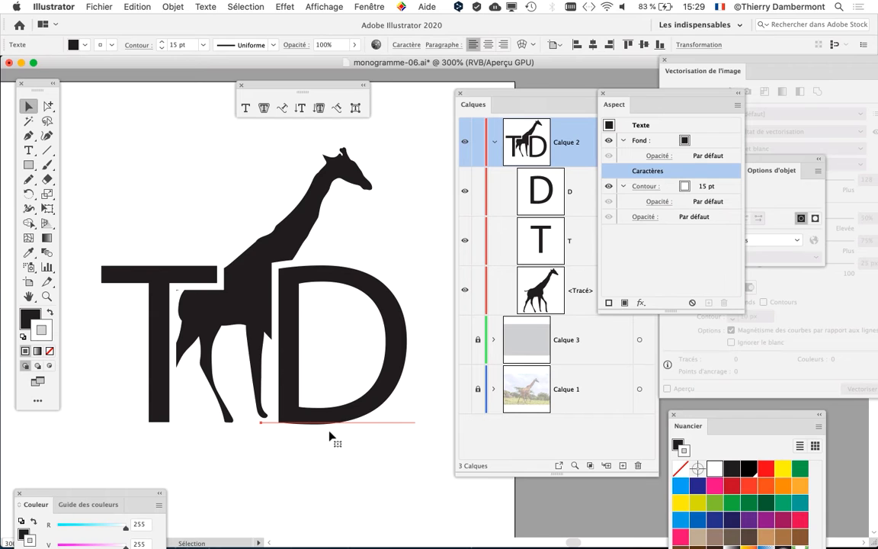
# Step: Select the giraffe and both letters, and duplicate them horizontally to the right of the original monogram
pyautogui.press('super+minus')
pyautogui.press('super+minus')
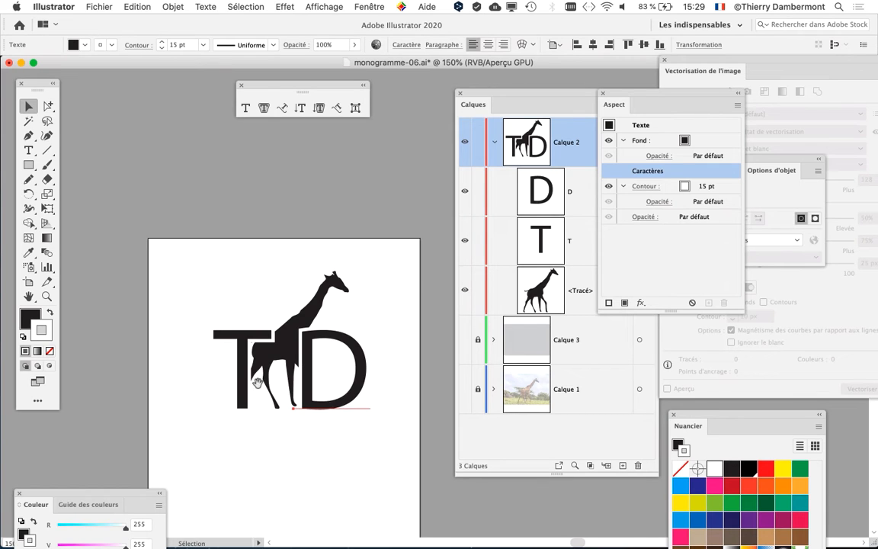
pyautogui.scroll(-5, 263, 391)
pyautogui.hscroll(5, 263, 390)
pyautogui.moveTo(114, 171); pyautogui.dragTo(300, 361)
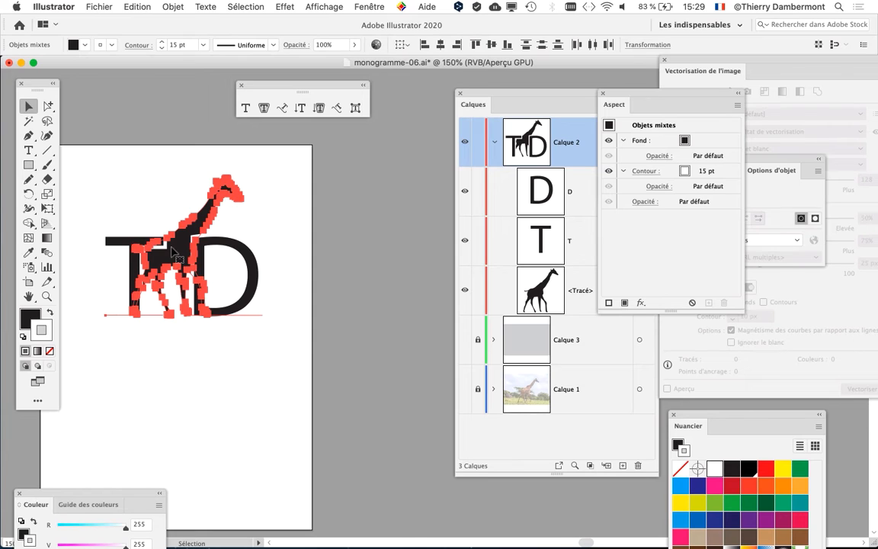
pyautogui.moveTo(181, 248); pyautogui.dragTo(368, 247)
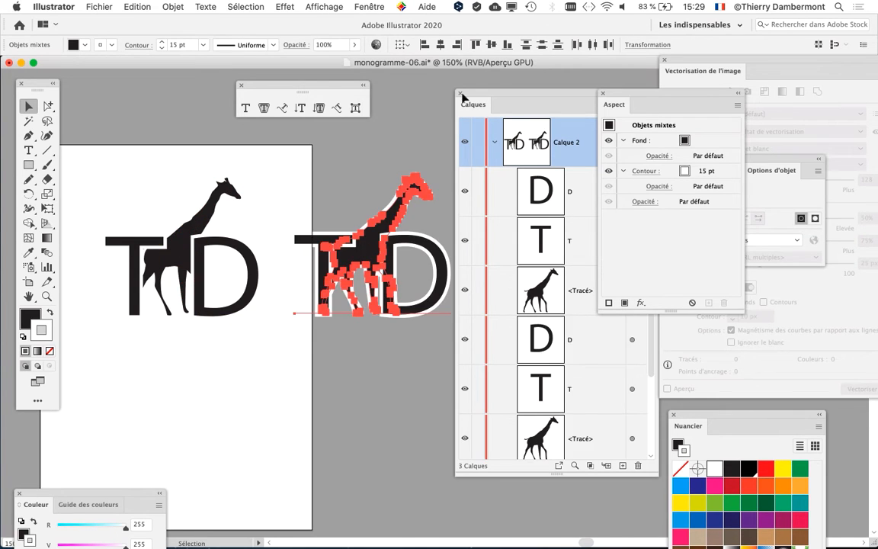
# Step: Move the layers aside and widen the artboard to about 356 mm so that it contains both monograms
pyautogui.moveTo(472, 92); pyautogui.dragTo(571, 92)
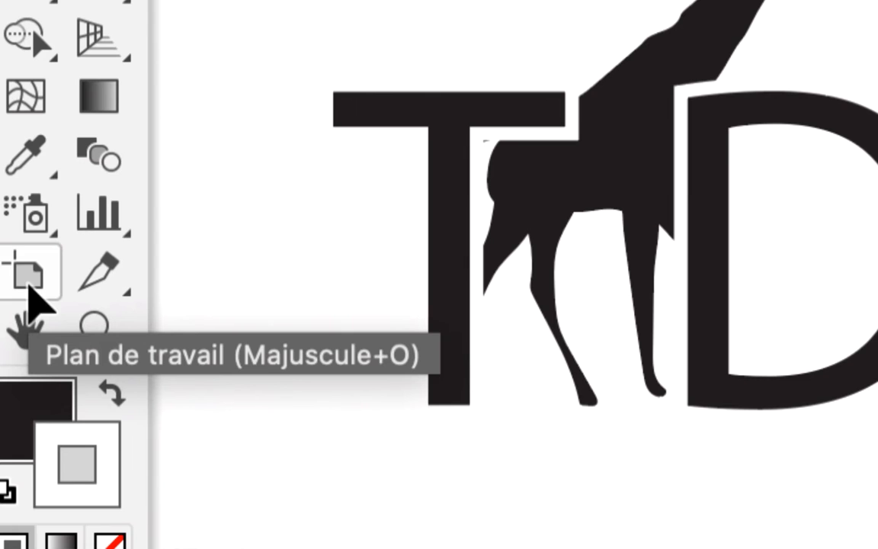
pyautogui.click(29, 290)
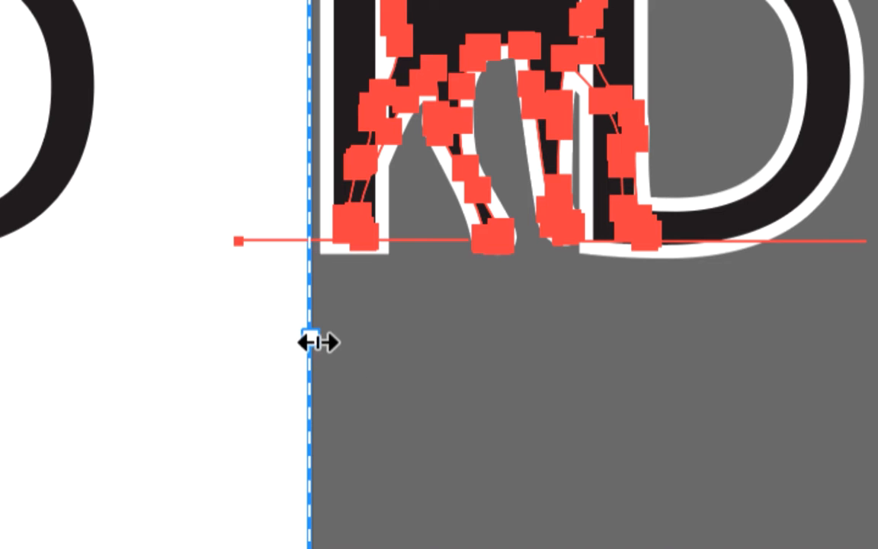
pyautogui.moveTo(318, 342); pyautogui.dragTo(469, 348)
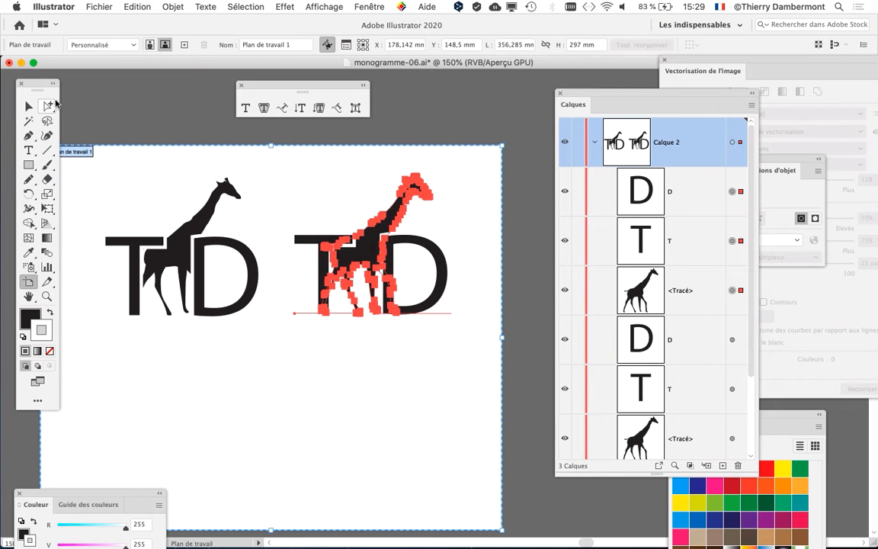
pyautogui.click(28, 106)
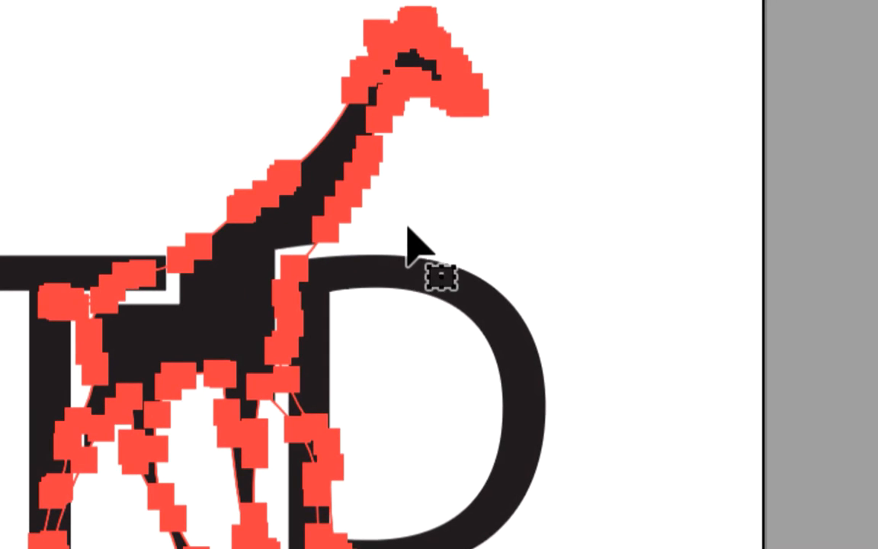
# Step: Select only the T of the duplicated monogram and display the character settings beside the artwork
pyautogui.click(539, 261)
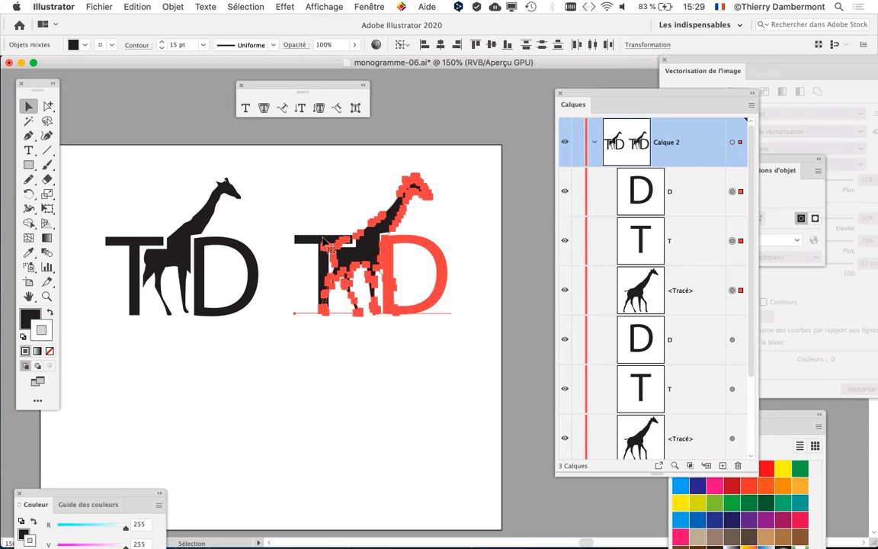
pyautogui.click(329, 313)
pyautogui.click(417, 319)
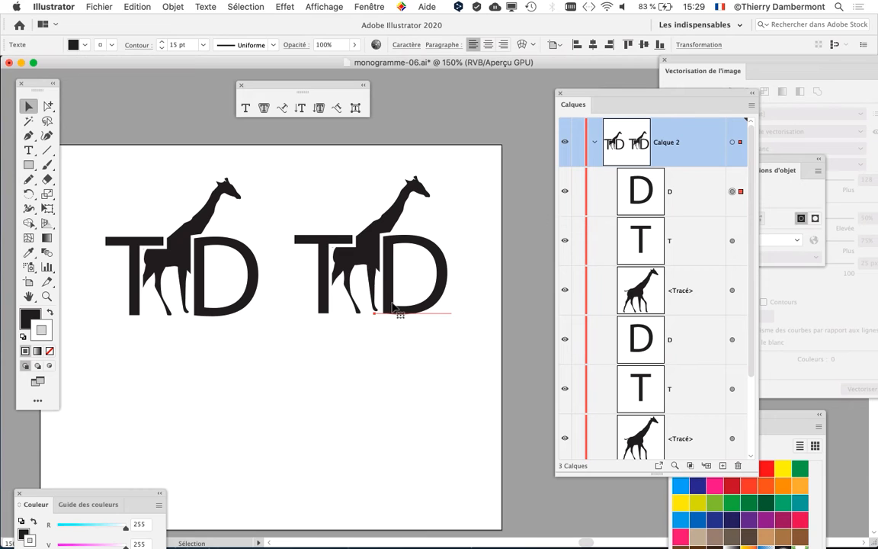
pyautogui.hscroll(5, 387, 308)
pyautogui.click(220, 318)
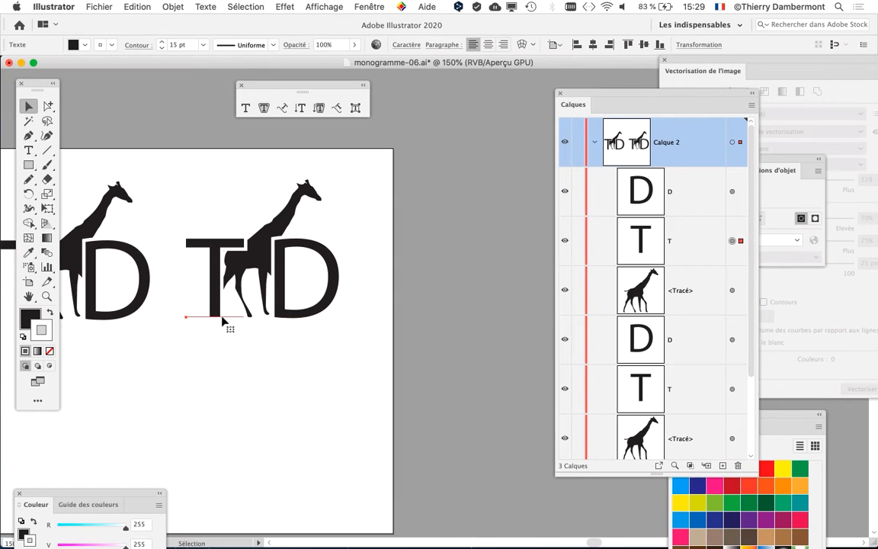
pyautogui.click(369, 6)
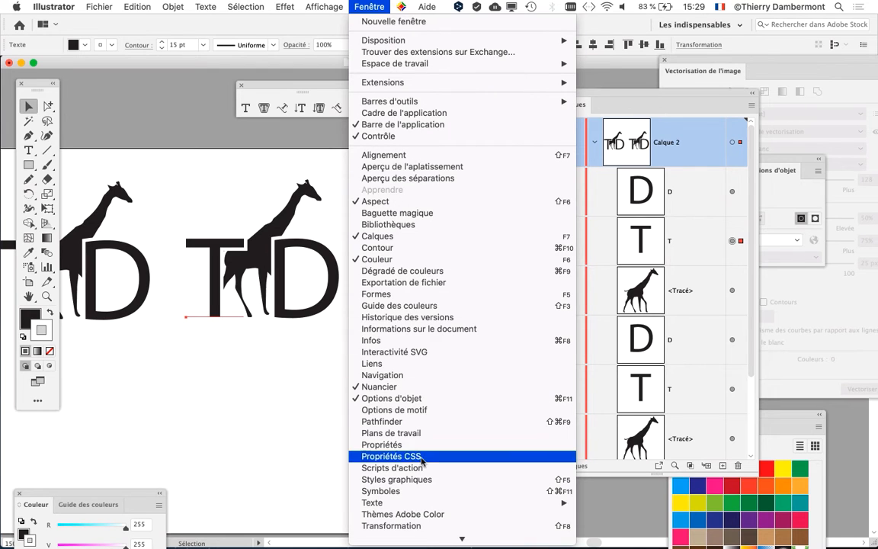
pyautogui.moveTo(423, 503)
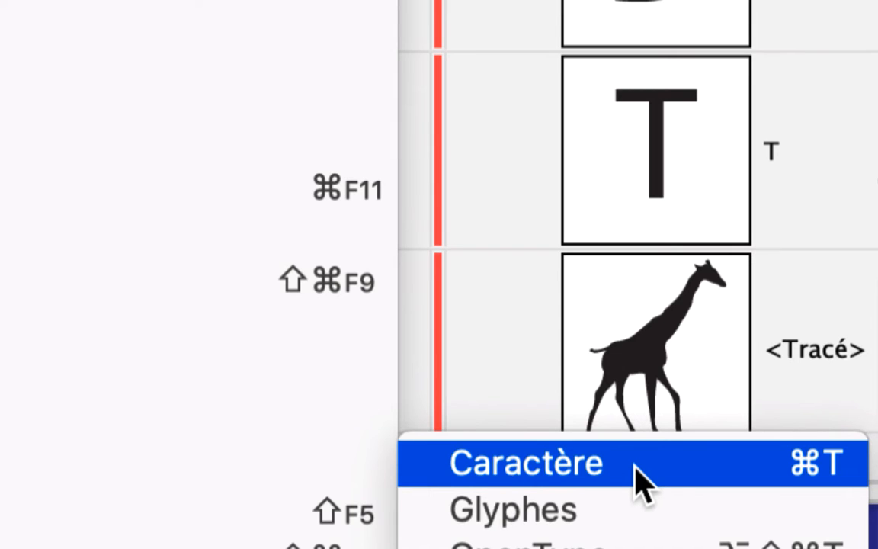
pyautogui.click(635, 467)
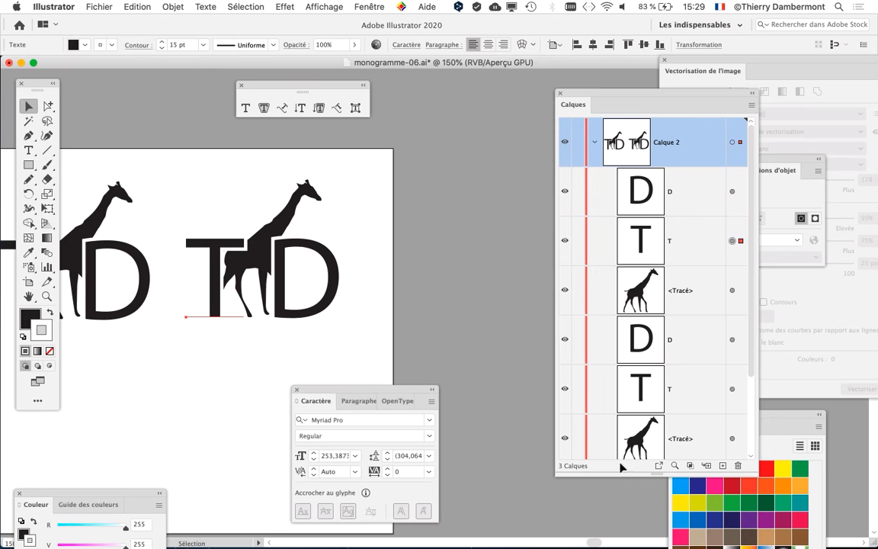
pyautogui.moveTo(322, 391); pyautogui.dragTo(438, 262)
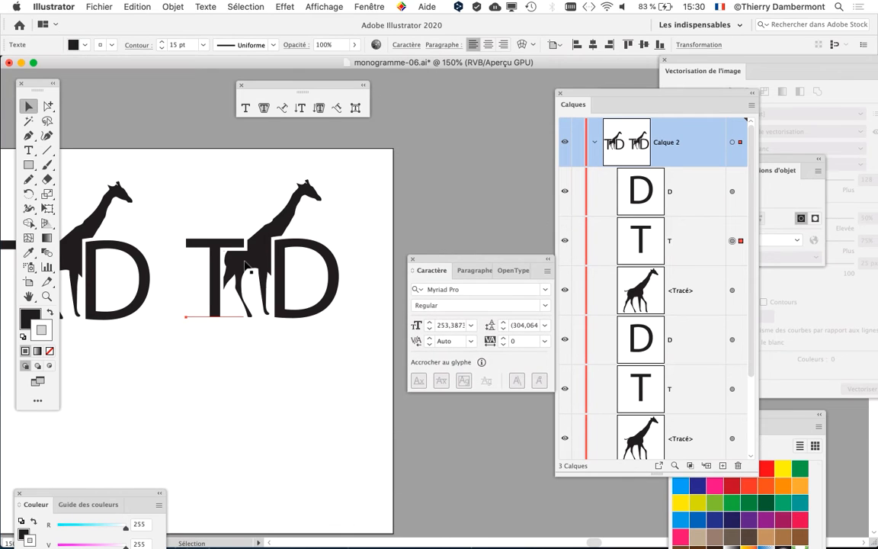
# Step: Set the font of the duplicated monogram's T to Bernard MT Condensed
pyautogui.scroll(1, 241, 269)
pyautogui.scroll(1, 241, 268)
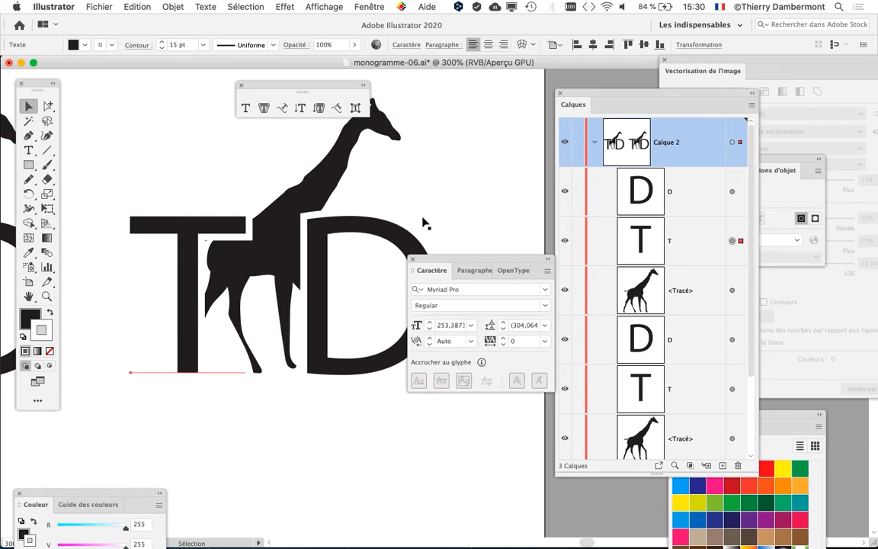
pyautogui.moveTo(455, 275); pyautogui.dragTo(497, 177)
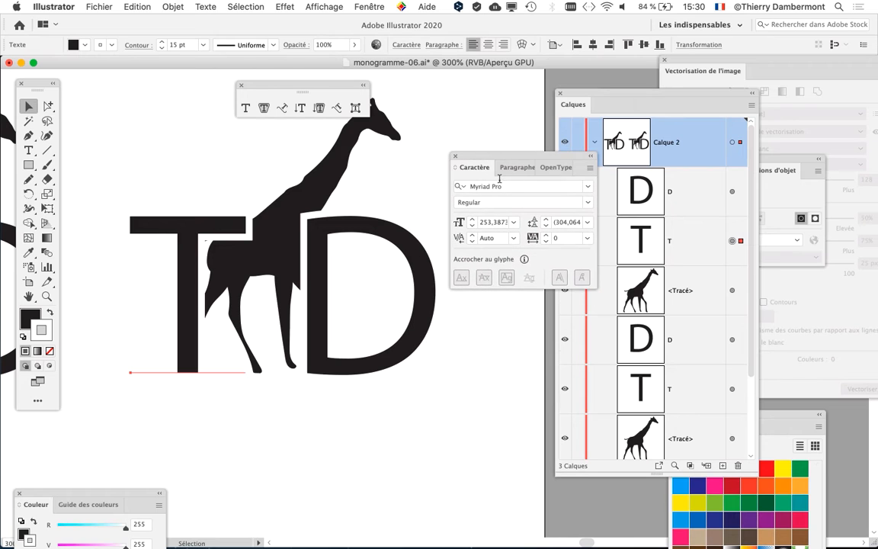
pyautogui.click(589, 186)
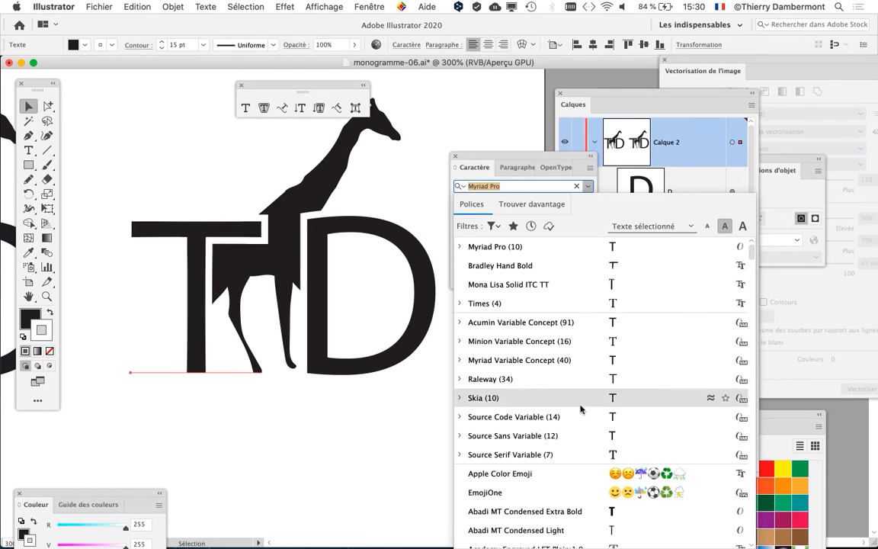
pyautogui.scroll(-3, 572, 427)
pyautogui.scroll(-5, 572, 450)
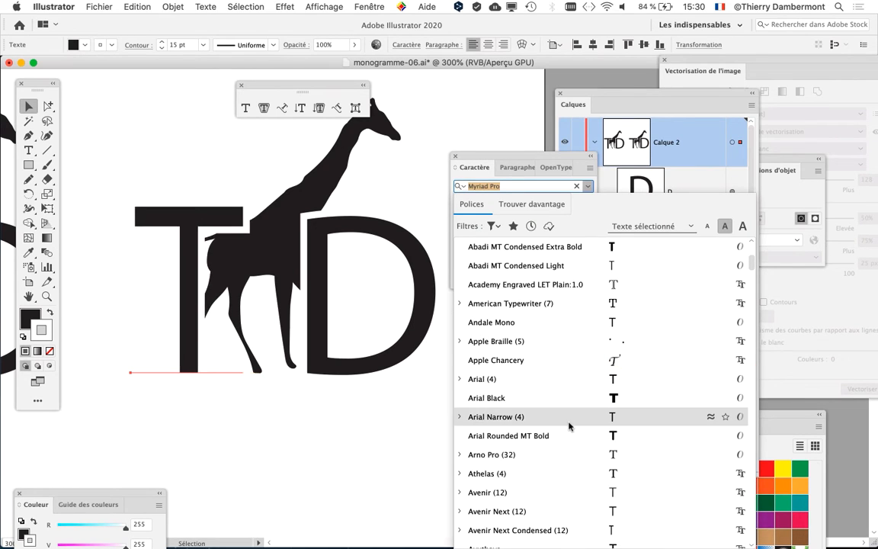
pyautogui.scroll(-6, 568, 404)
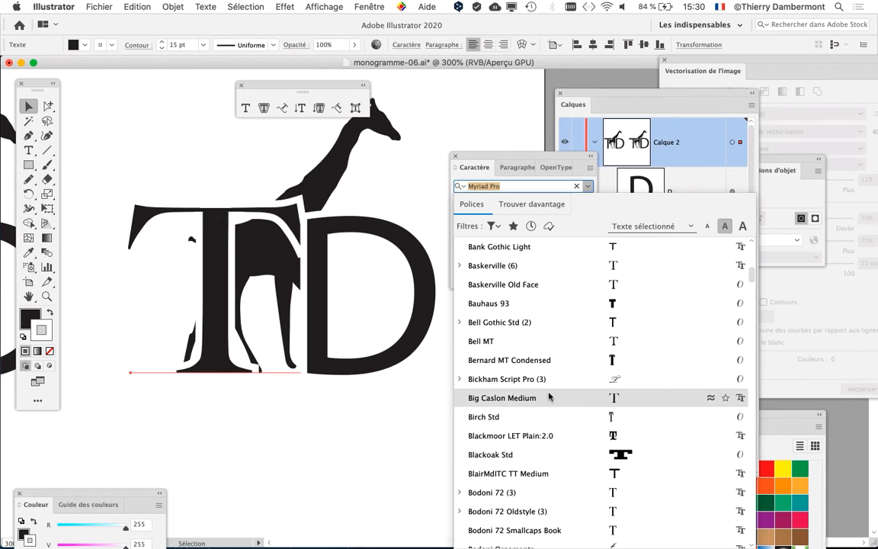
pyautogui.click(509, 360)
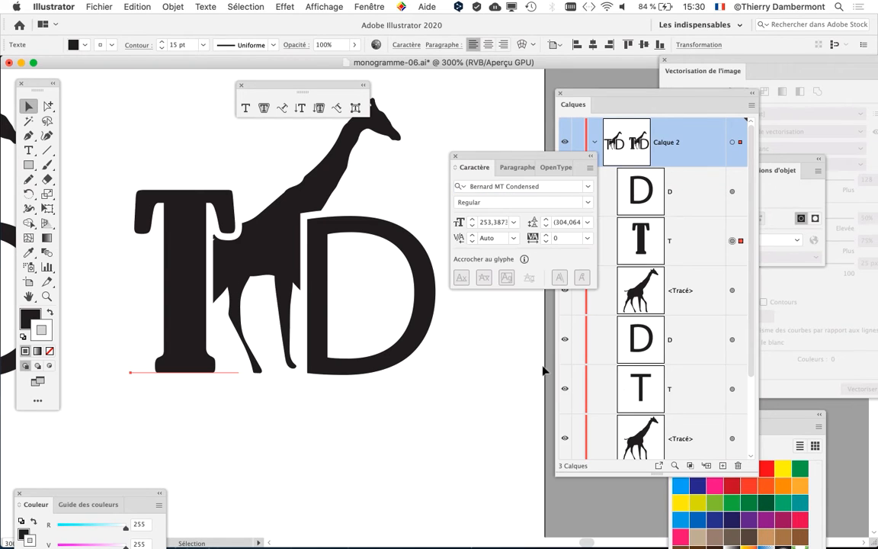
# Step: Select the duplicated monogram's D and set its font to Brush Script MT Italic
pyautogui.click(355, 371)
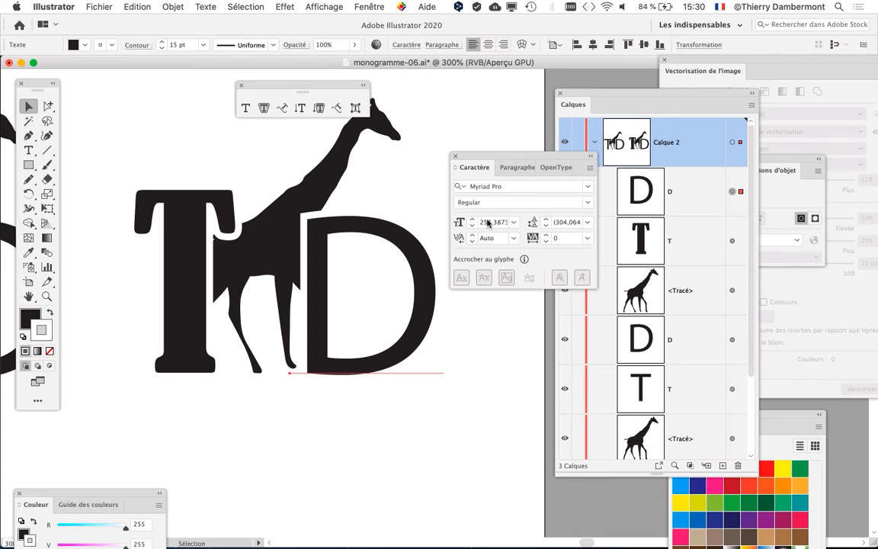
pyautogui.click(588, 186)
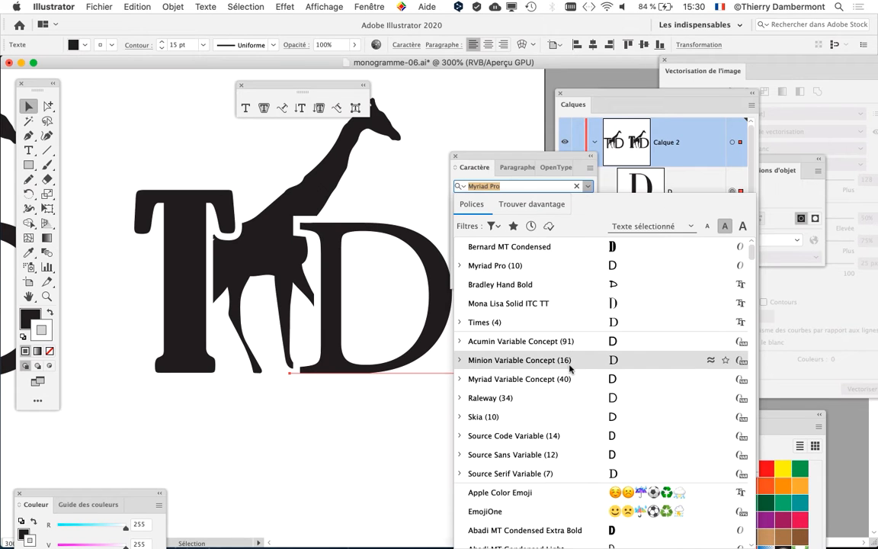
pyautogui.scroll(-1, 569, 371)
pyautogui.scroll(-4, 569, 373)
pyautogui.scroll(-6, 570, 375)
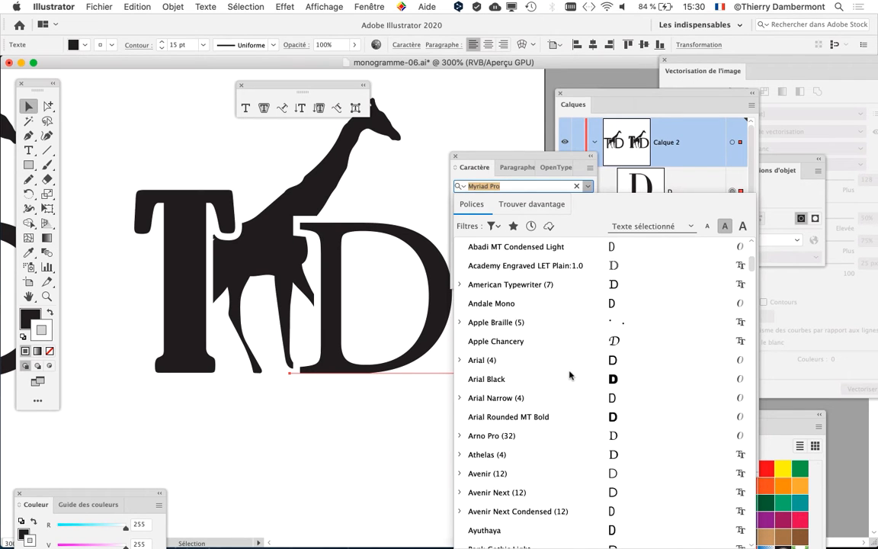
pyautogui.scroll(-4, 569, 375)
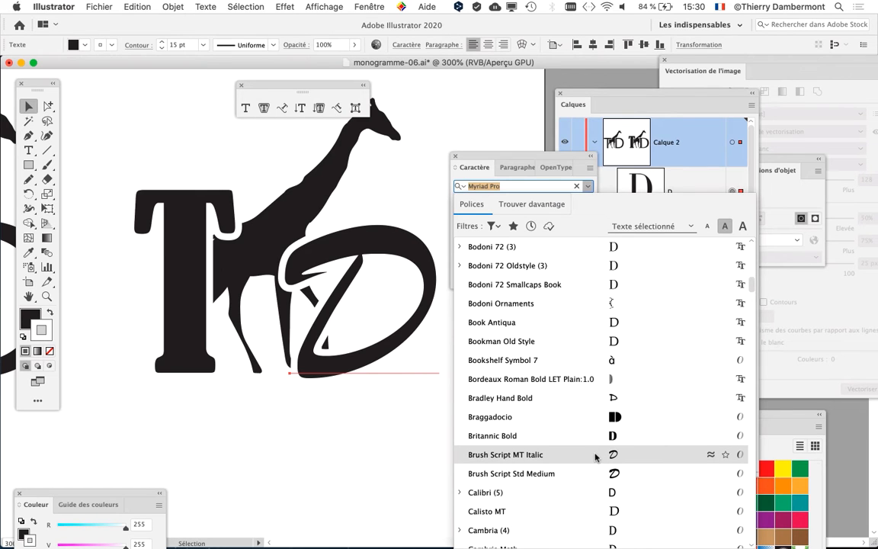
pyautogui.scroll(-1, 595, 456)
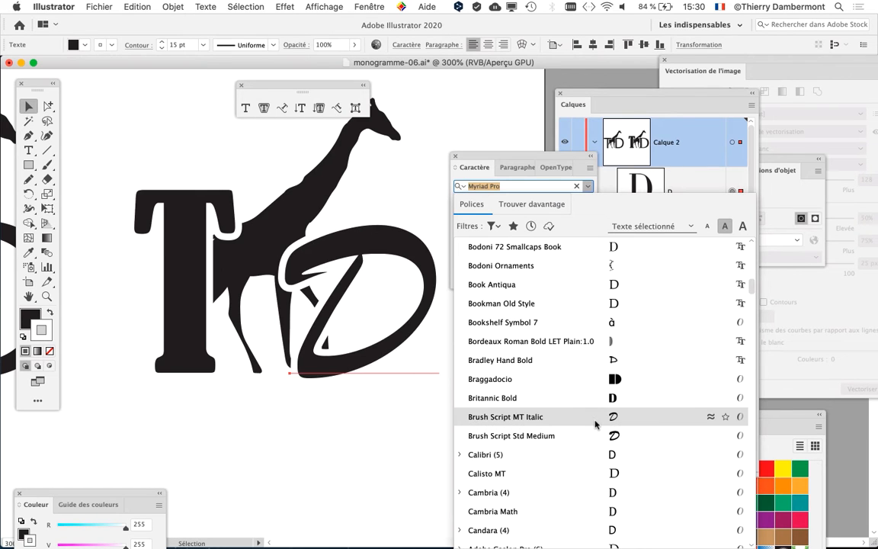
pyautogui.click(595, 424)
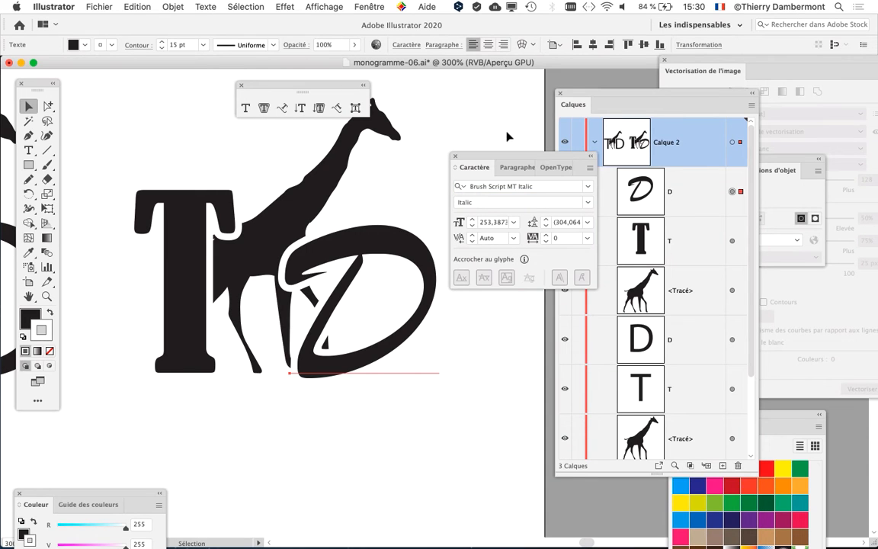
# Step: Move the character settings clear of the artwork and set the duplicated monogram's D to Apple Chancery
pyautogui.moveTo(483, 158); pyautogui.dragTo(483, 96)
pyautogui.click(589, 107)
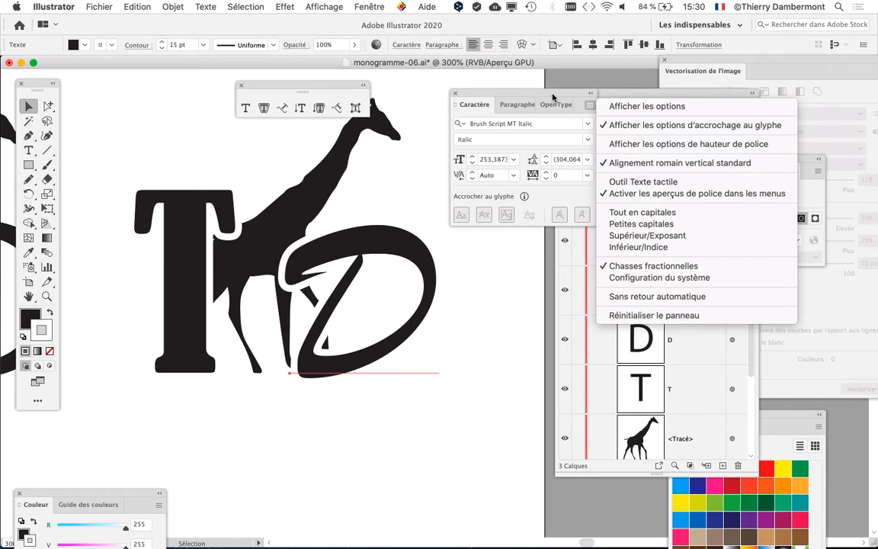
pyautogui.click(553, 97)
pyautogui.moveTo(554, 93); pyautogui.dragTo(494, 40)
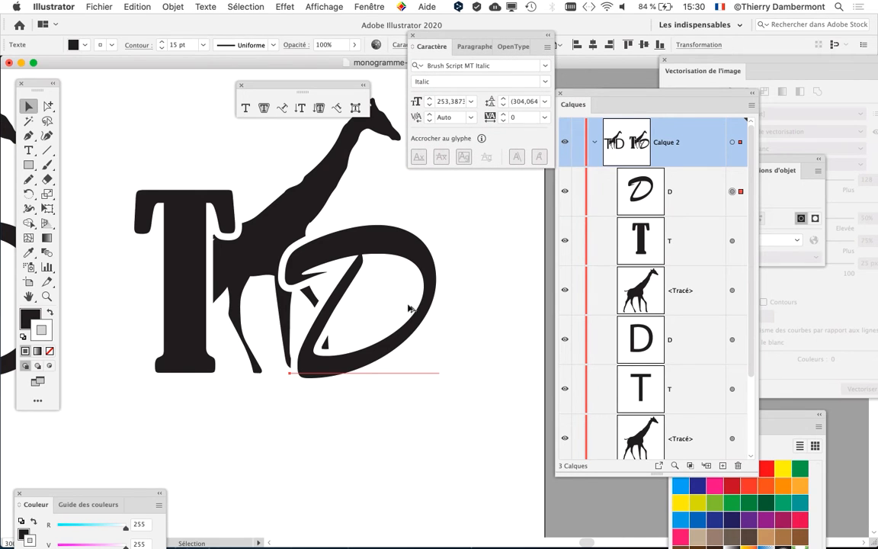
pyautogui.click(536, 68)
pyautogui.scroll(-1, 476, 297)
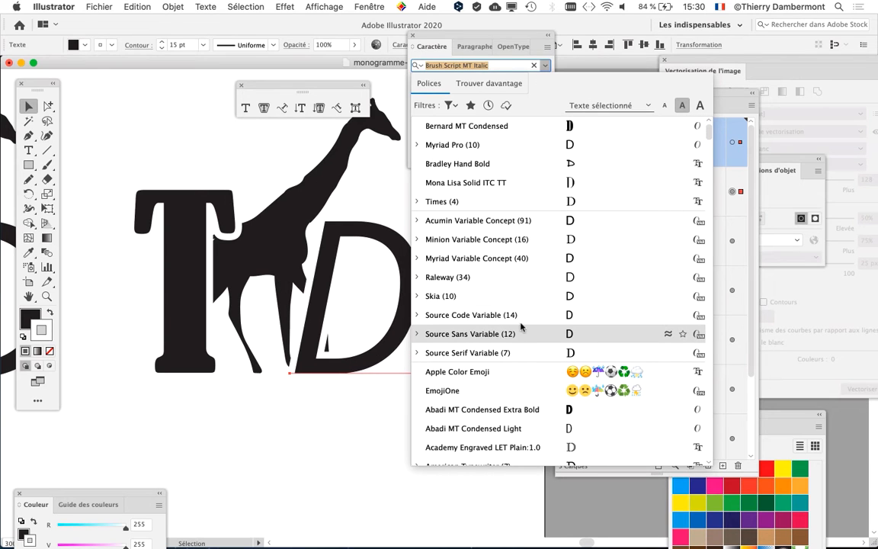
pyautogui.scroll(-5, 515, 382)
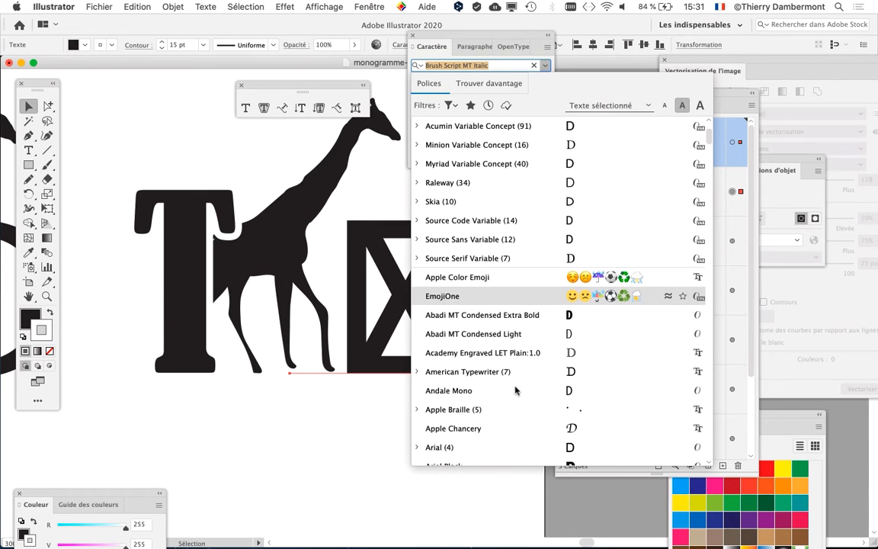
pyautogui.scroll(-1, 515, 391)
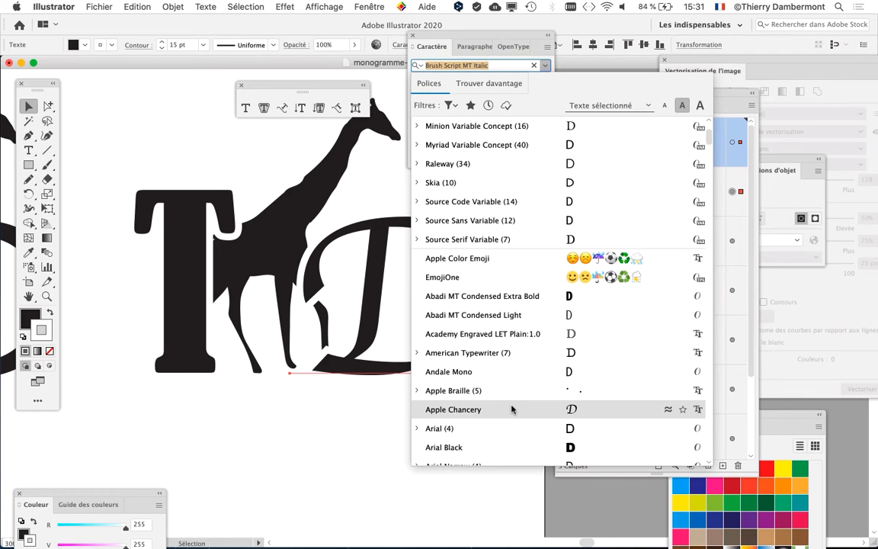
pyautogui.click(511, 409)
# Step: Set the font of the duplicated monogram's T to Skia and close the character settings
pyautogui.click(200, 369)
pyautogui.click(546, 68)
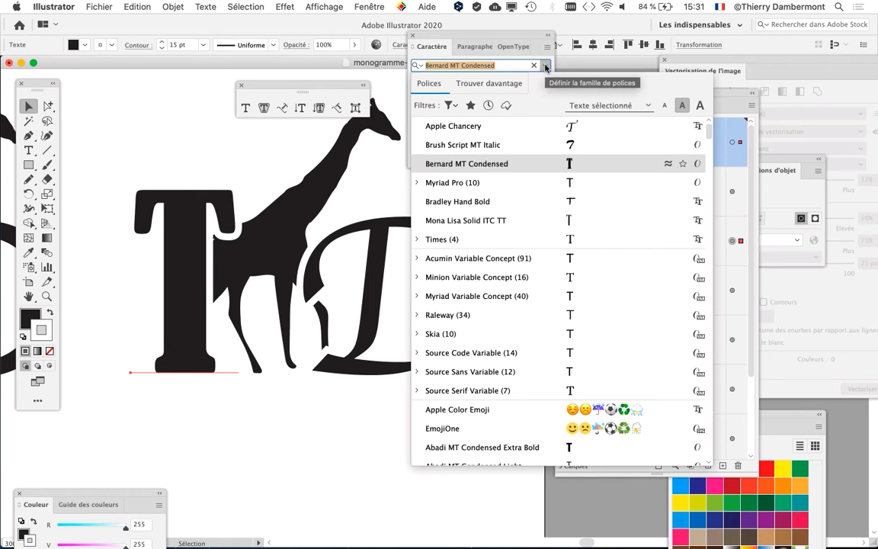
pyautogui.click(523, 334)
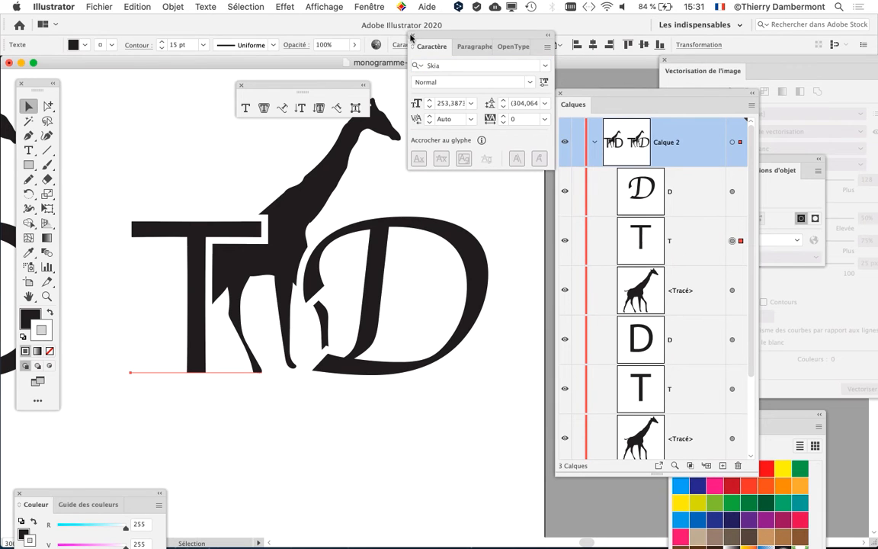
# Step: Select the restyled giraffe and both its letters, duplicate them below the original monogram, and clear the selection
pyautogui.press('super+minus')
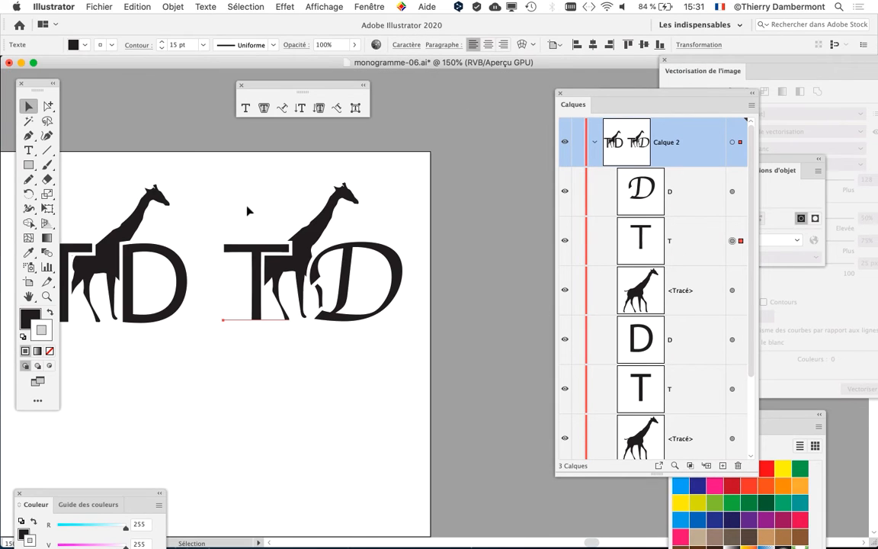
pyautogui.moveTo(229, 196); pyautogui.dragTo(397, 327)
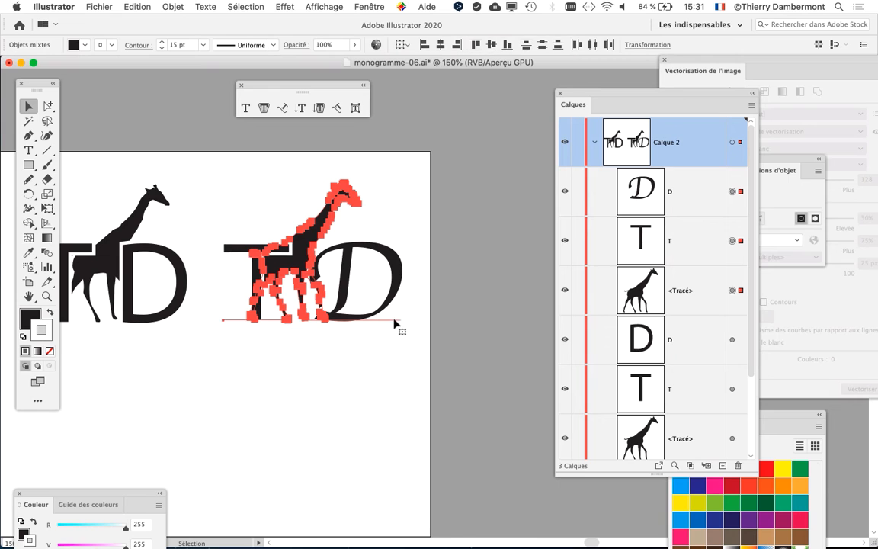
pyautogui.moveTo(339, 255); pyautogui.dragTo(500, 171)
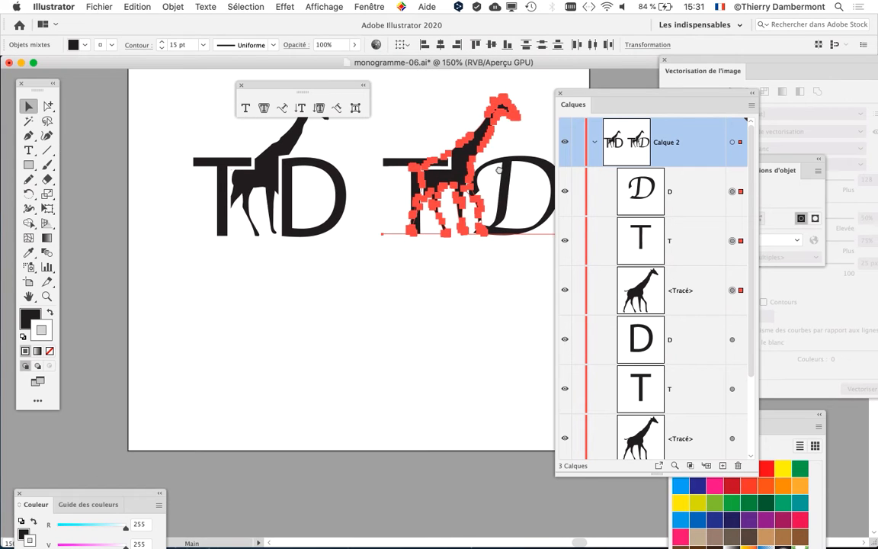
pyautogui.moveTo(403, 160); pyautogui.dragTo(200, 322)
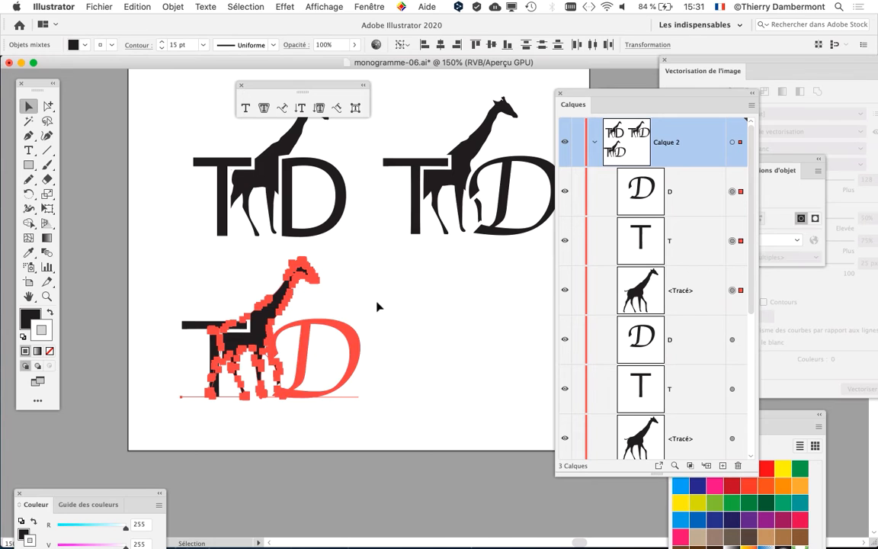
pyautogui.click(396, 327)
# Step: Set the layer row size to Grande and move the Calques panel clear of the artwork
pyautogui.scroll(3, 394, 313)
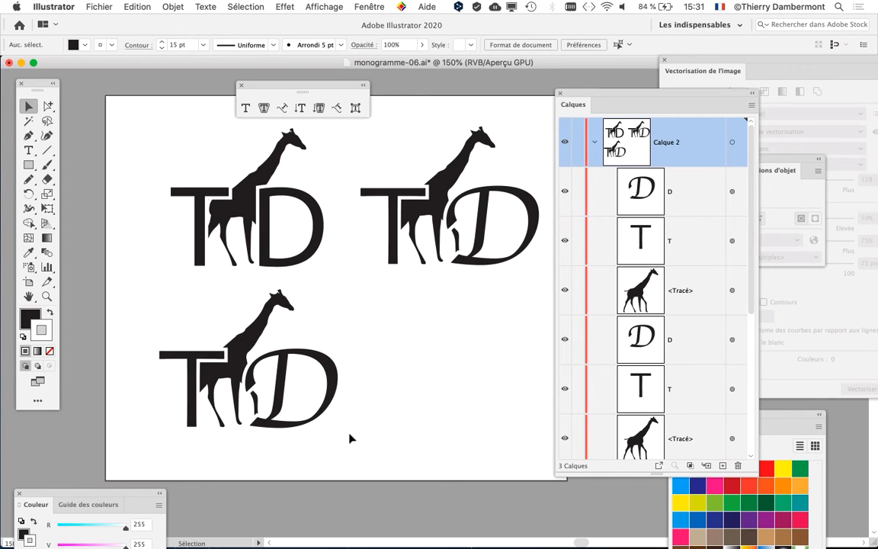
pyautogui.scroll(1, 278, 372)
pyautogui.moveTo(373, 329); pyautogui.dragTo(356, 300)
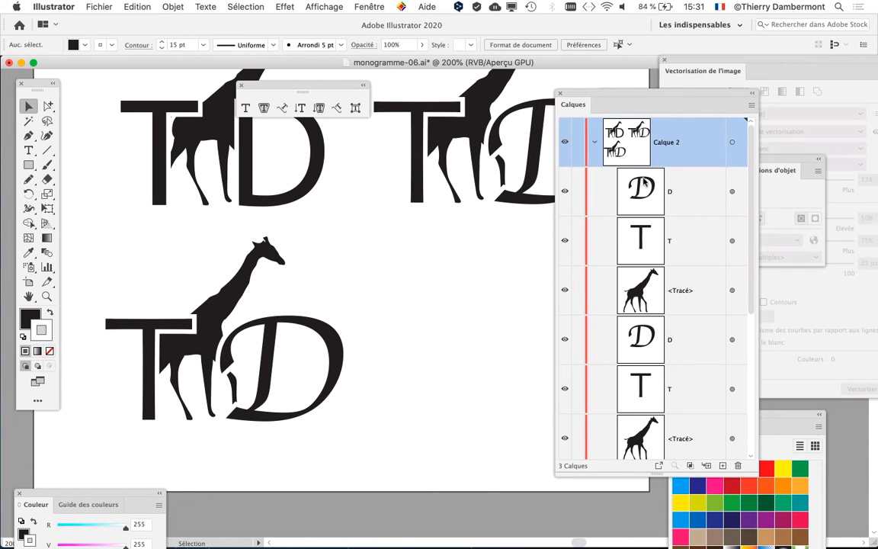
pyautogui.moveTo(622, 104); pyautogui.dragTo(584, 97)
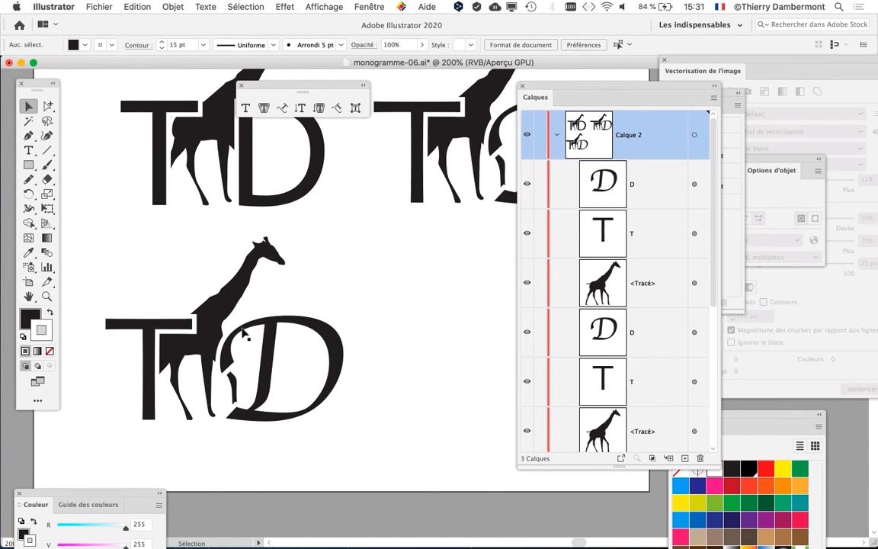
pyautogui.moveTo(687, 88); pyautogui.dragTo(665, 34)
pyautogui.click(691, 43)
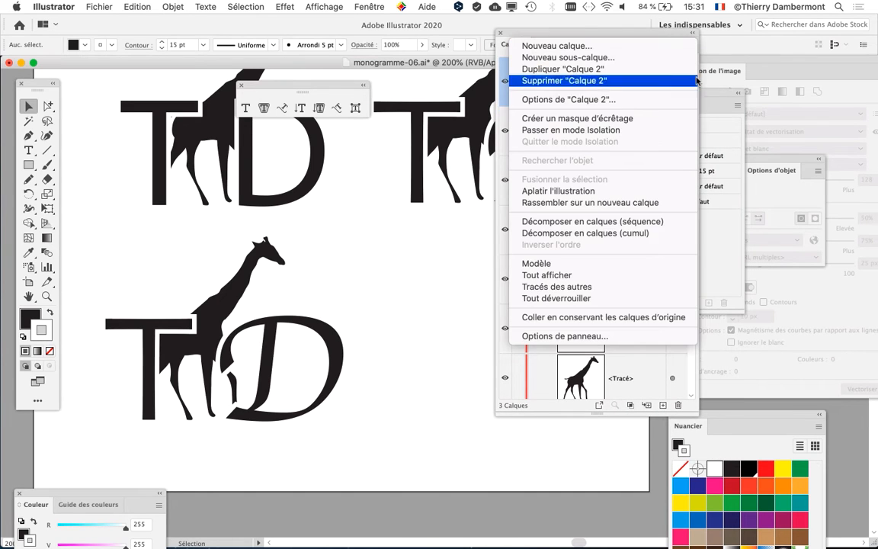
pyautogui.click(604, 335)
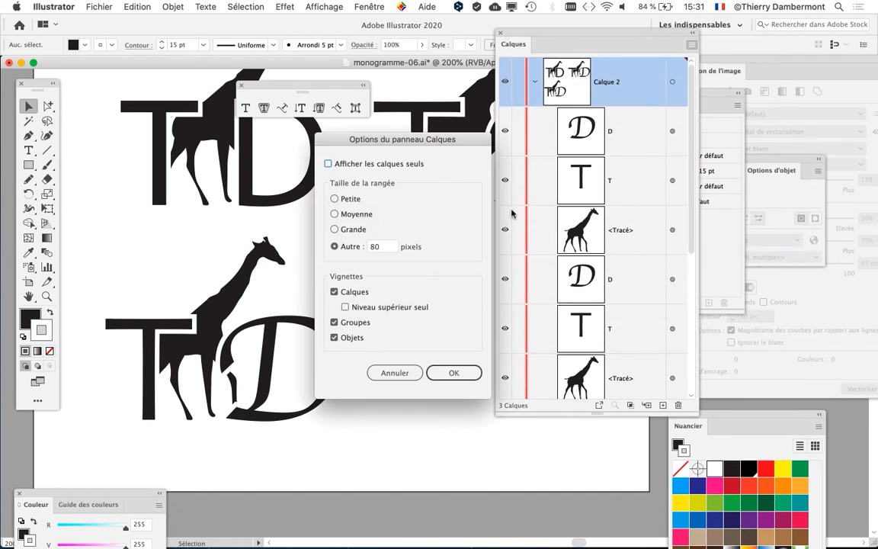
pyautogui.click(350, 231)
pyautogui.click(453, 373)
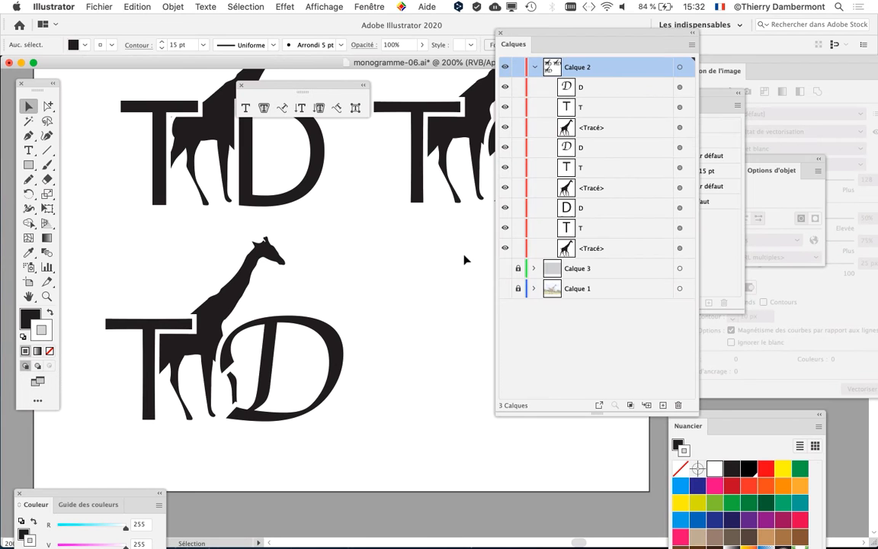
pyautogui.moveTo(546, 35); pyautogui.dragTo(656, 60)
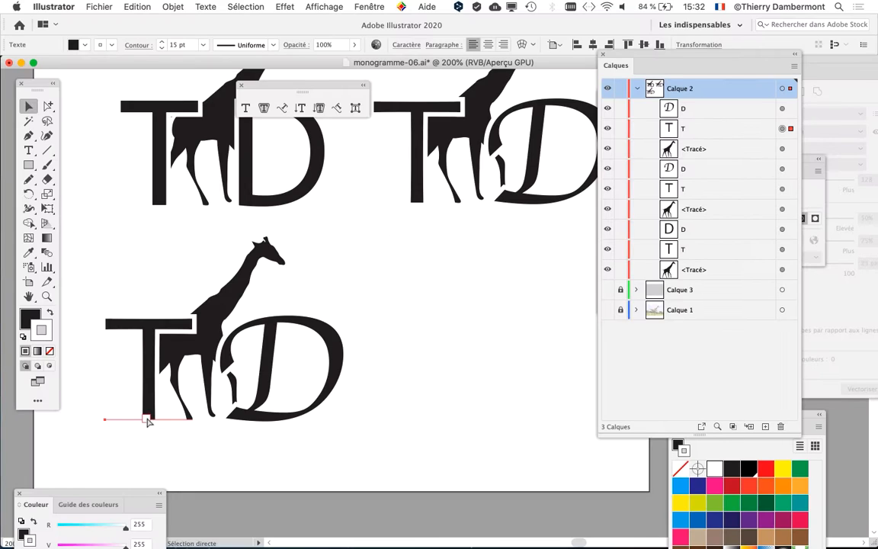
# Step: Send the T of the lower monogram to the back and shift it left so its stem stands behind the giraffe's tail
pyautogui.click(173, 6)
pyautogui.moveTo(184, 34)
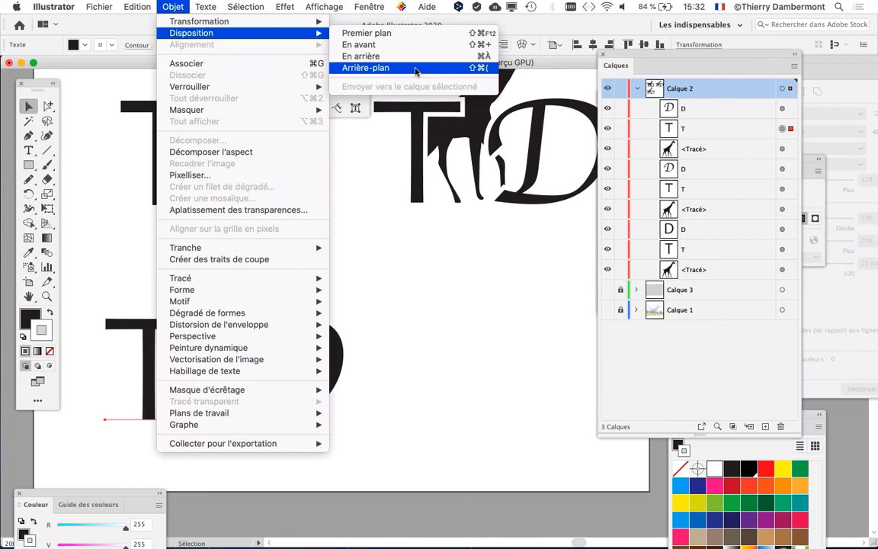
pyautogui.click(415, 68)
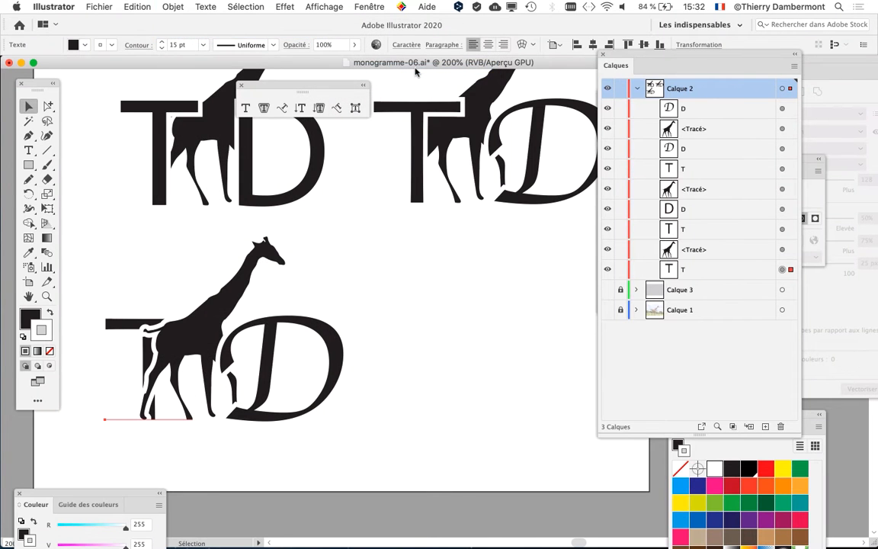
pyautogui.scroll(1, 252, 355)
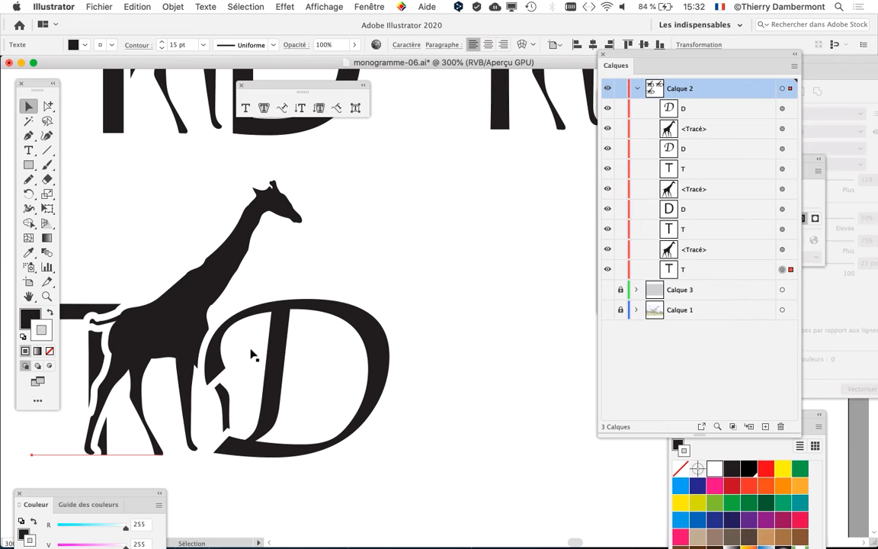
pyautogui.moveTo(275, 345); pyautogui.dragTo(449, 333)
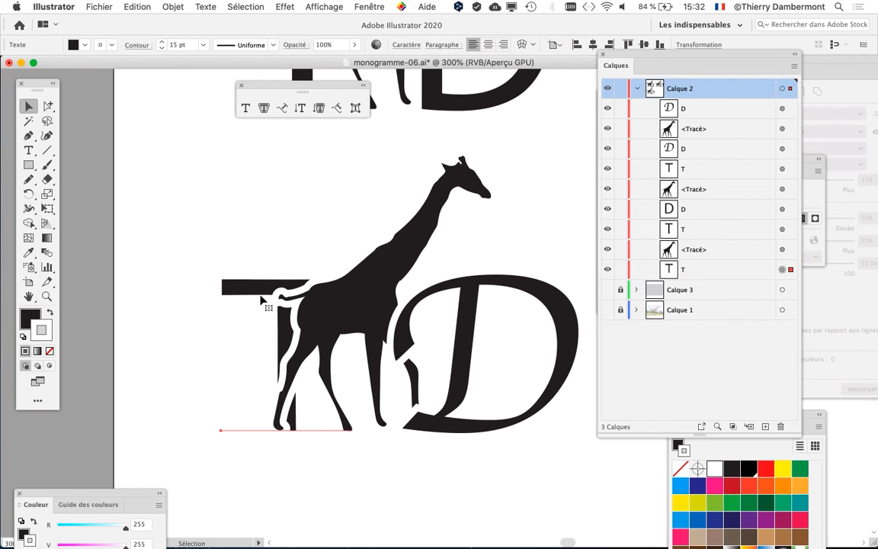
pyautogui.moveTo(274, 300); pyautogui.dragTo(251, 300)
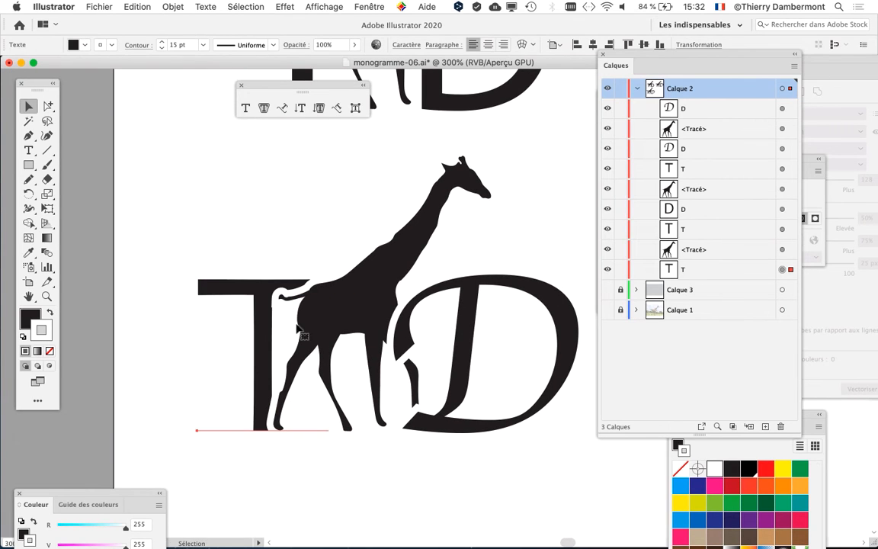
# Step: Enlarge the lower monogram's T with Free Transform and center it behind the giraffe's body, keeping its base on the baseline
pyautogui.click(47, 212)
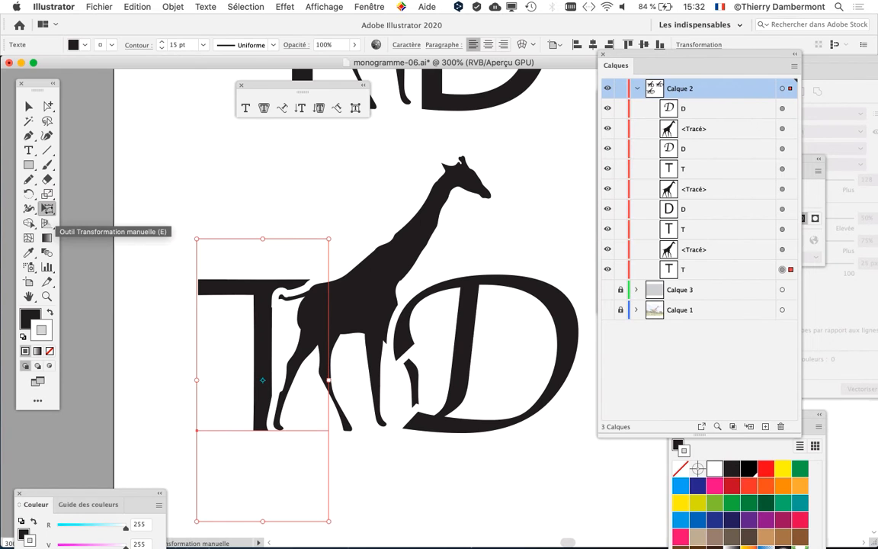
pyautogui.moveTo(328, 240); pyautogui.dragTo(382, 124)
pyautogui.moveTo(290, 252); pyautogui.dragTo(311, 290)
pyautogui.moveTo(333, 239); pyautogui.dragTo(387, 238)
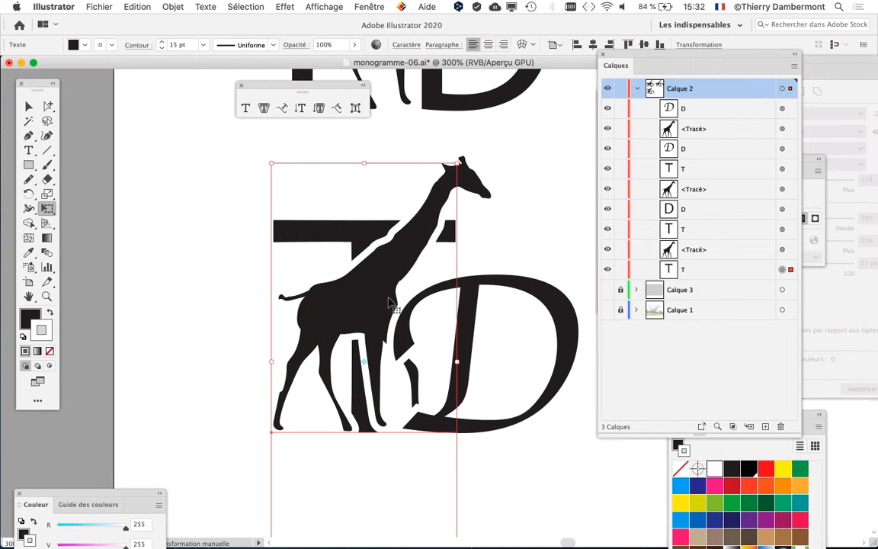
pyautogui.moveTo(297, 253); pyautogui.dragTo(163, 236)
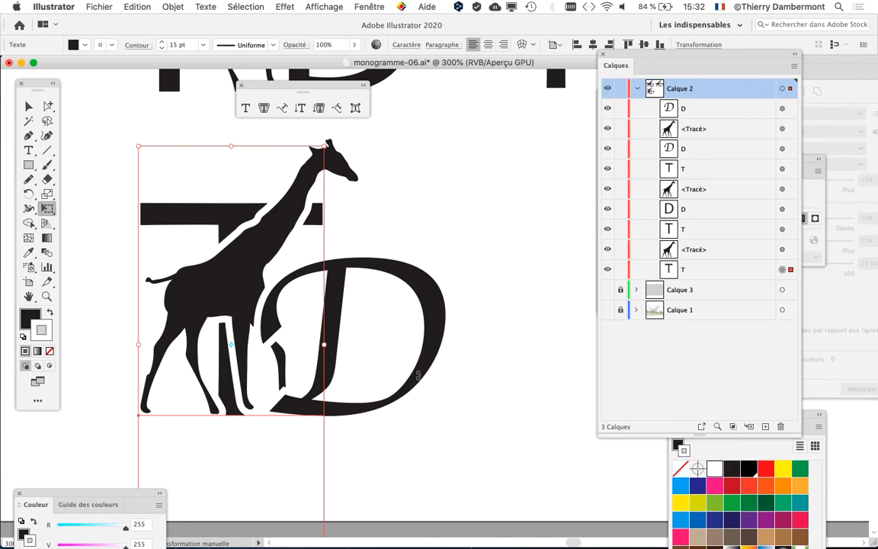
pyautogui.click(29, 106)
pyautogui.moveTo(287, 197); pyautogui.dragTo(407, 189)
pyautogui.moveTo(484, 256); pyautogui.dragTo(282, 302)
pyautogui.scroll(-1, 287, 308)
pyautogui.hscroll(3, 287, 308)
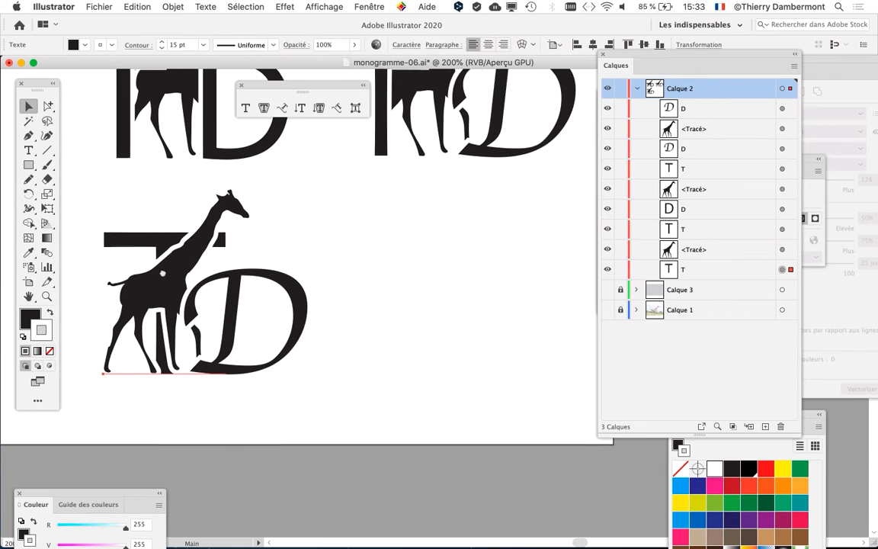
pyautogui.moveTo(75, 199); pyautogui.dragTo(333, 389)
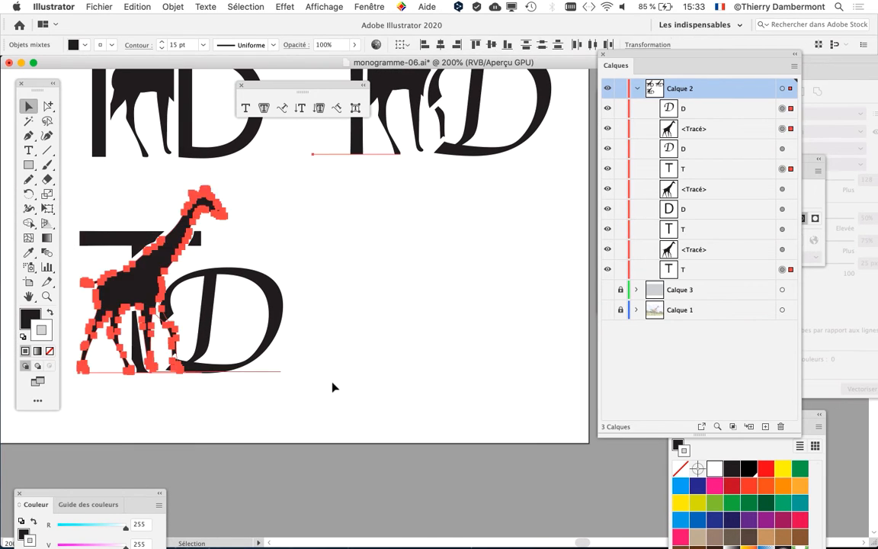
pyautogui.scroll(-2, 328, 383)
pyautogui.moveTo(202, 297); pyautogui.dragTo(387, 341)
pyautogui.press('super+z')
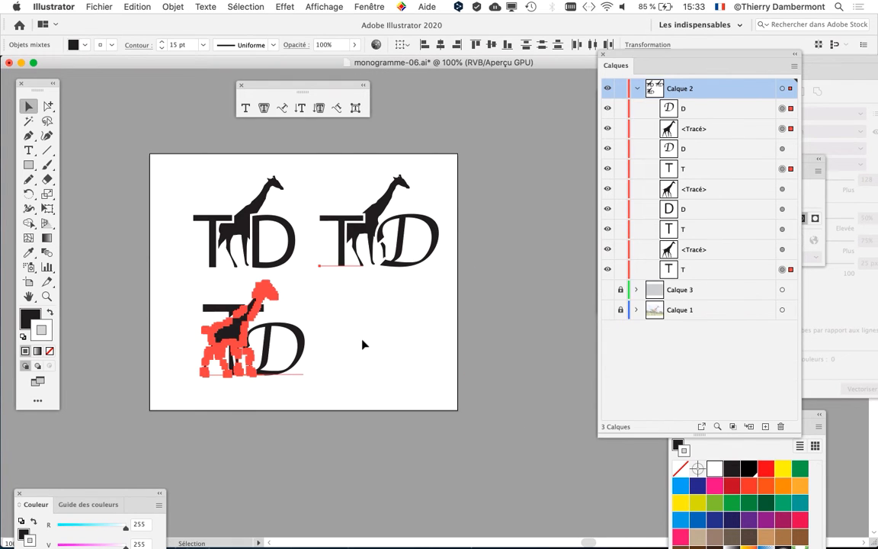
pyautogui.click(356, 357)
# Step: Select only the lower monogram's giraffe and two letters, duplicate them into the empty space to its right, and clear the selection
pyautogui.moveTo(345, 396); pyautogui.dragTo(189, 304)
pyautogui.click(356, 380)
pyautogui.moveTo(333, 388); pyautogui.dragTo(351, 338)
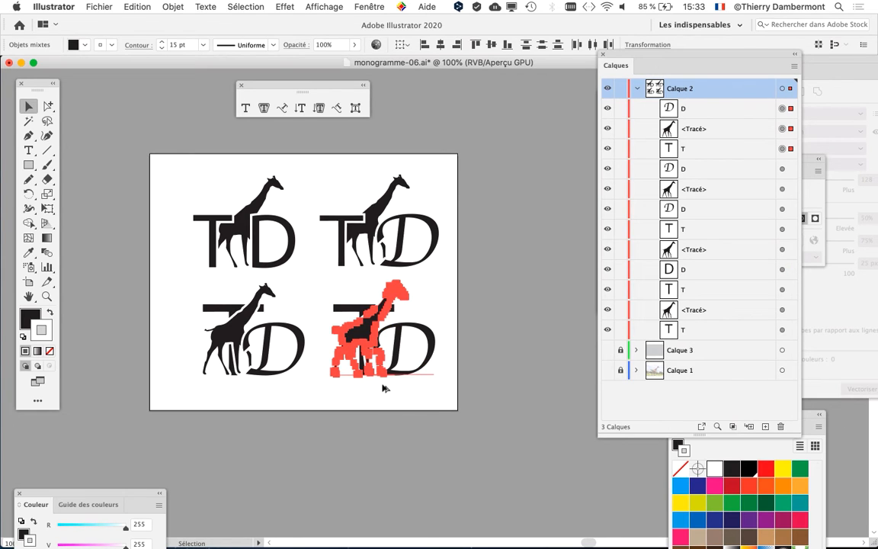
pyautogui.click(143, 136)
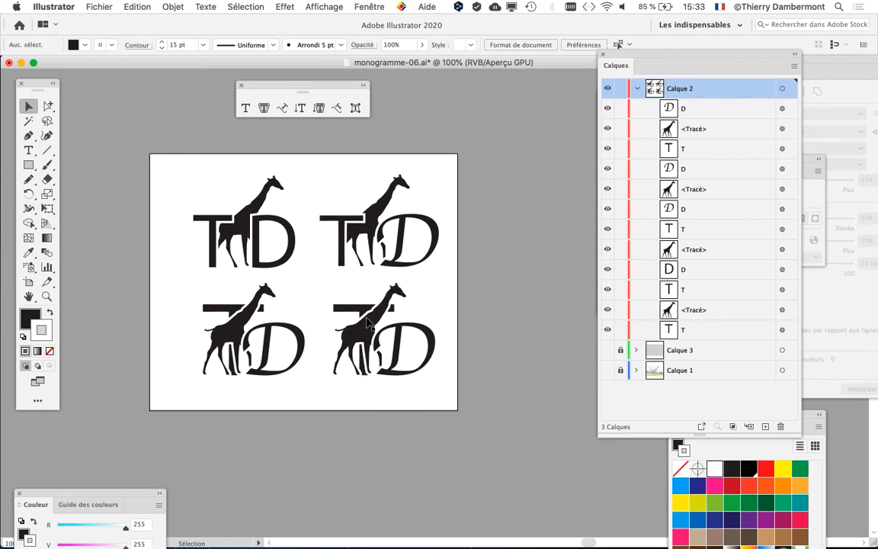
# Step: Save the document as monogramme-07.ai in the intro 2 illustrator folder with the default Illustrator 2020 options
pyautogui.click(99, 7)
pyautogui.click(151, 107)
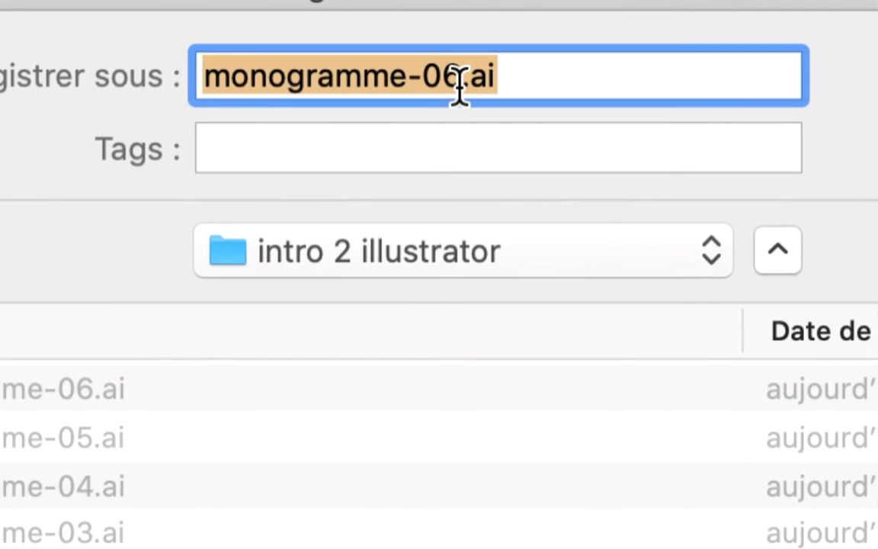
pyautogui.click(459, 86)
pyautogui.moveTo(459, 86); pyautogui.dragTo(443, 88)
pyautogui.write('7')
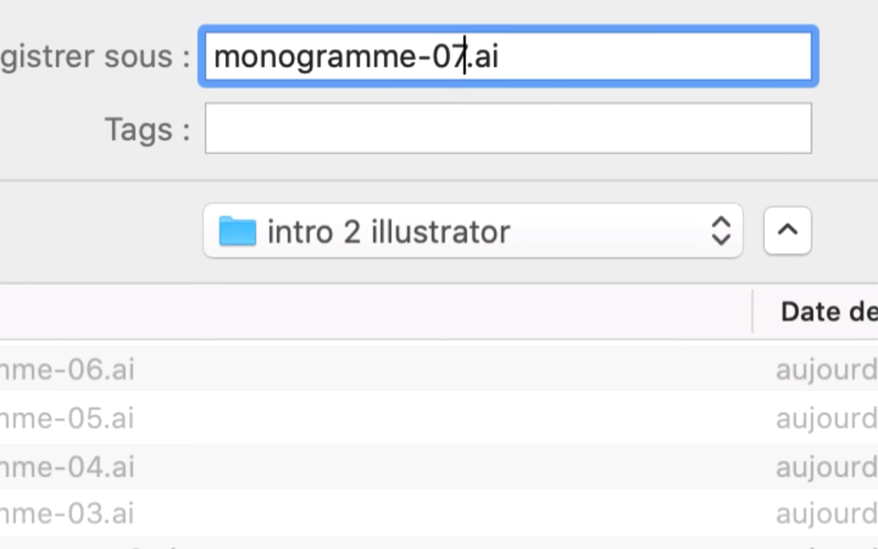
pyautogui.press('Return')
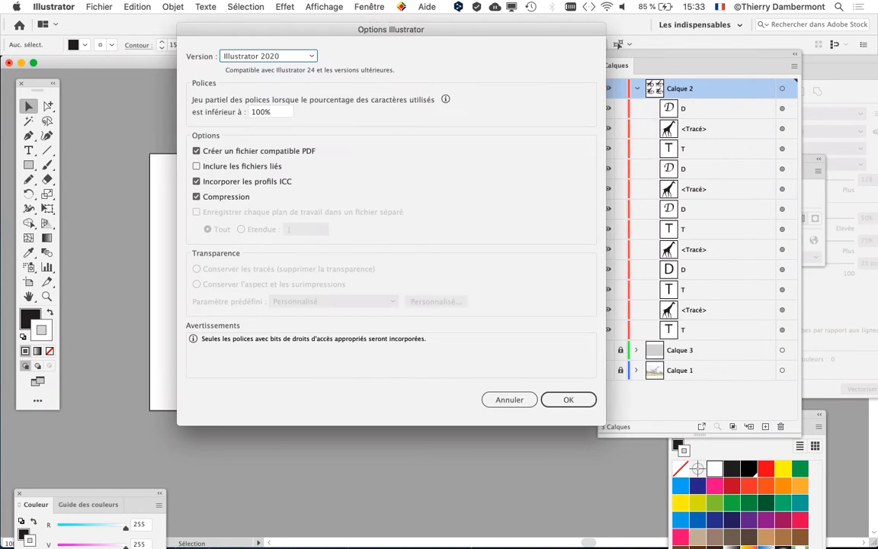
pyautogui.press('Return')
# Step: Set the font of the D in the lower-right monogram to Arial Regular and close the character settings
pyautogui.press('super+plus')
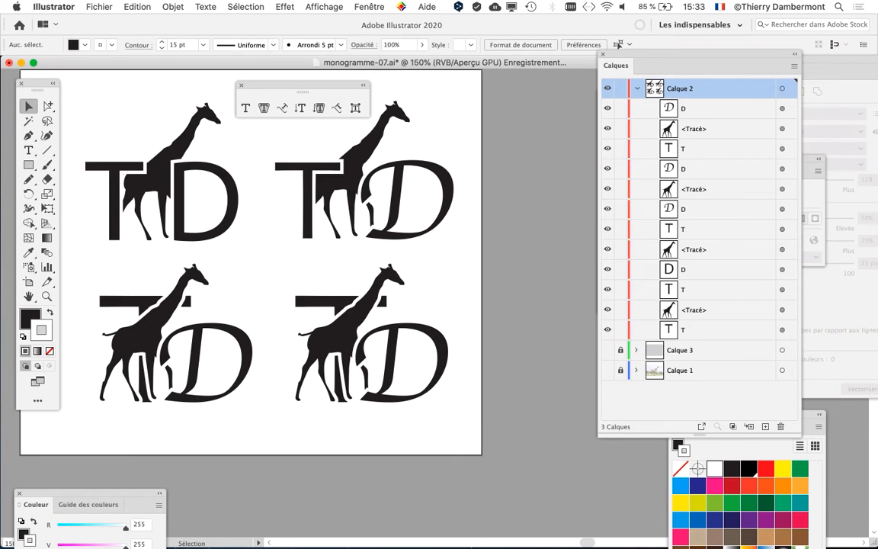
pyautogui.press('super+plus')
pyautogui.moveTo(349, 336); pyautogui.dragTo(230, 264)
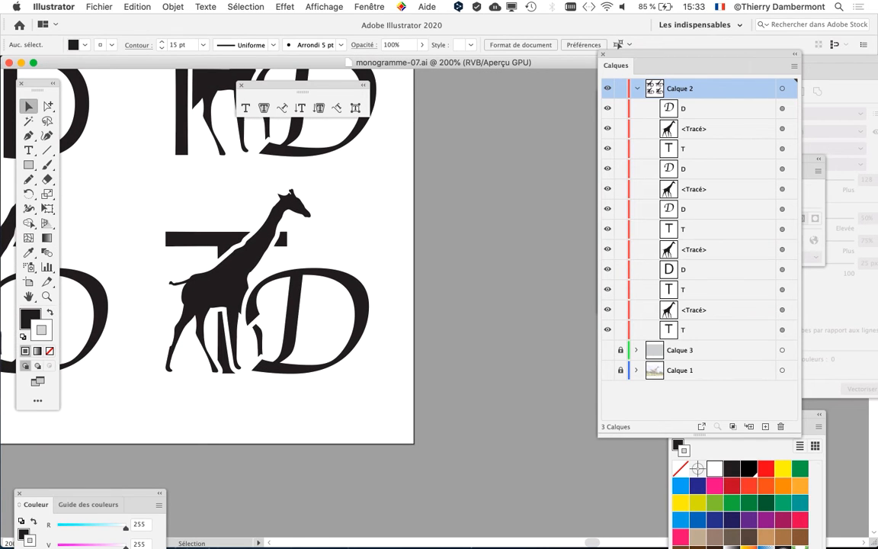
pyautogui.press('super+plus')
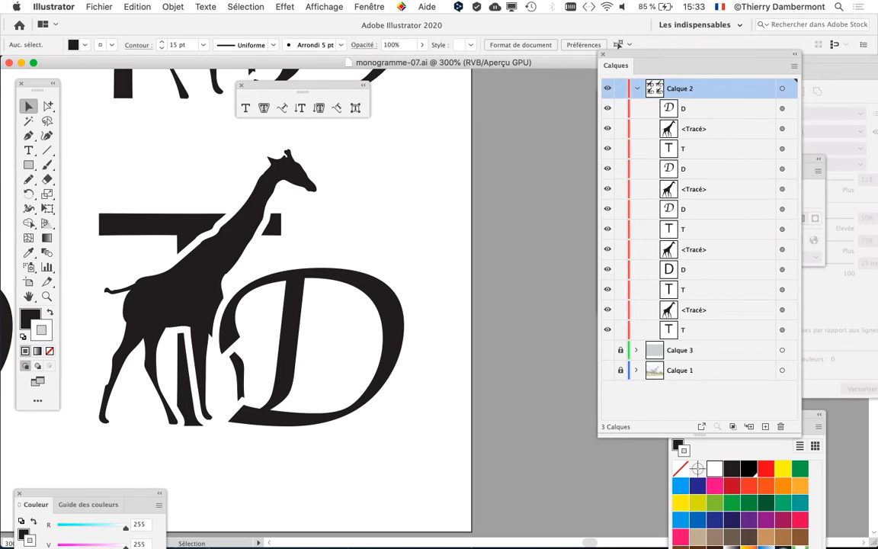
pyautogui.click(293, 343)
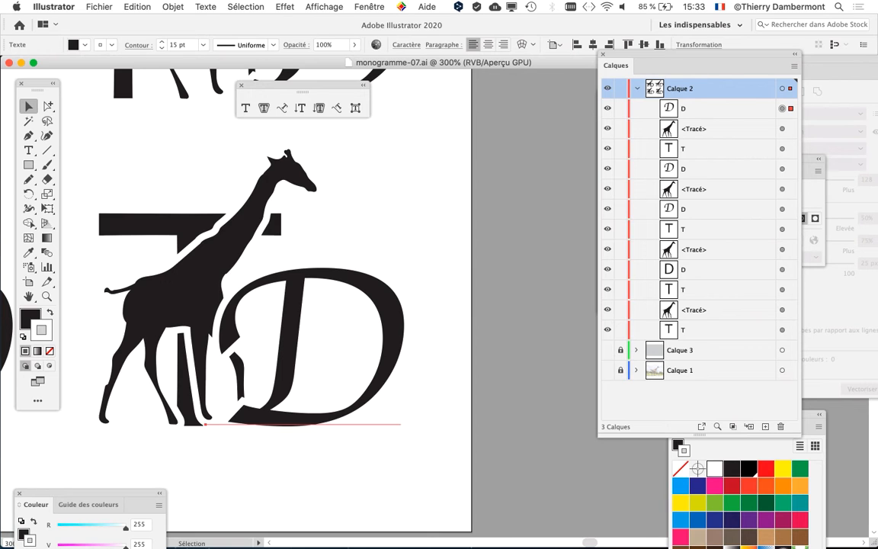
pyautogui.click(369, 7)
pyautogui.moveTo(430, 504)
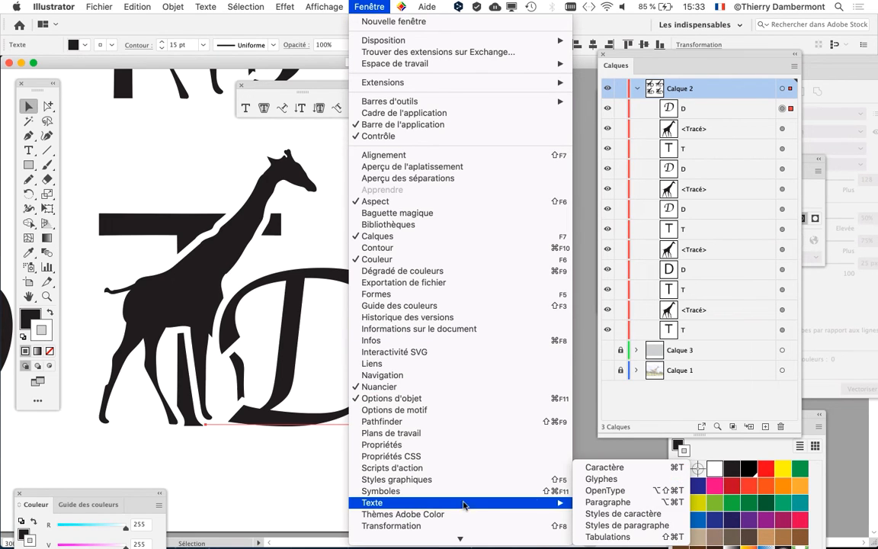
pyautogui.click(606, 467)
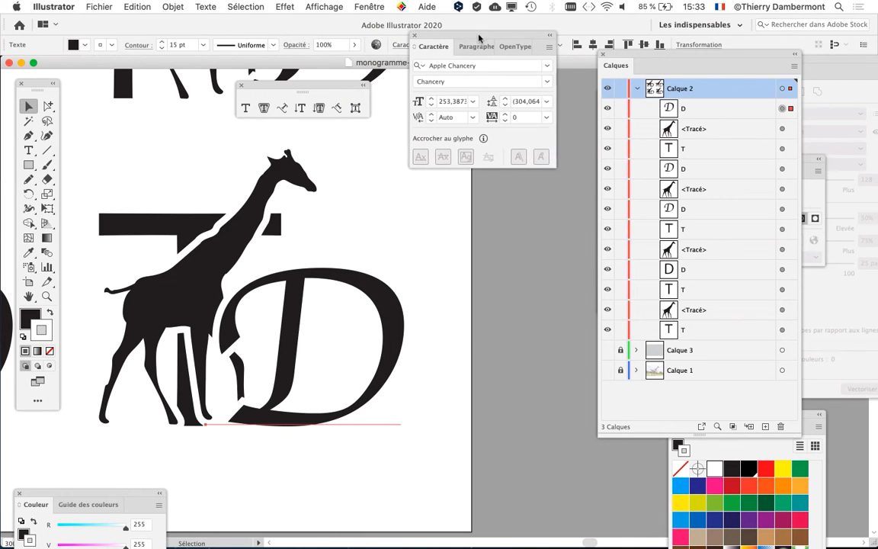
pyautogui.moveTo(431, 45); pyautogui.dragTo(441, 221)
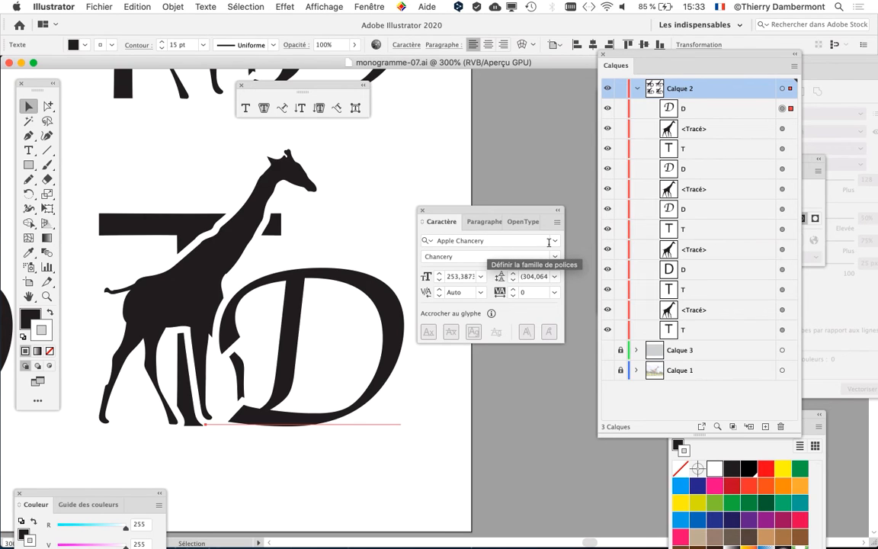
pyautogui.click(519, 240)
pyautogui.write('Arial')
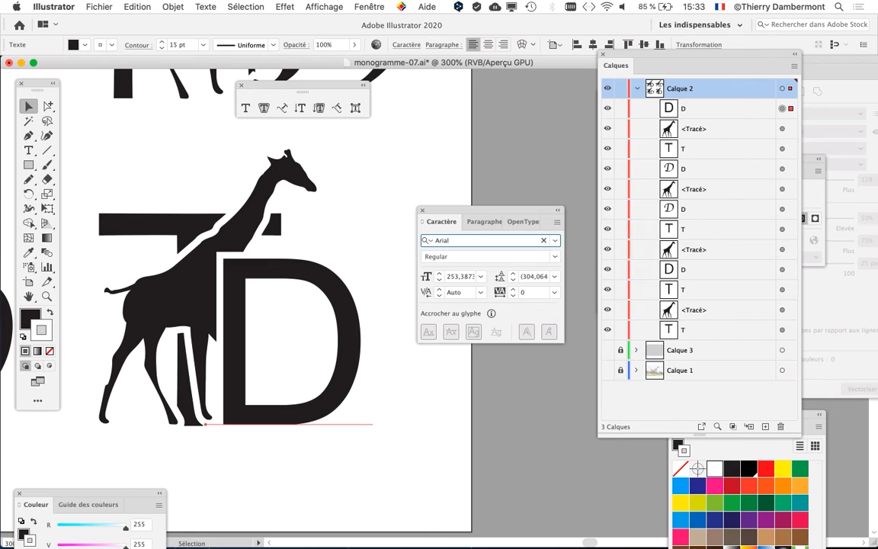
pyautogui.click(423, 210)
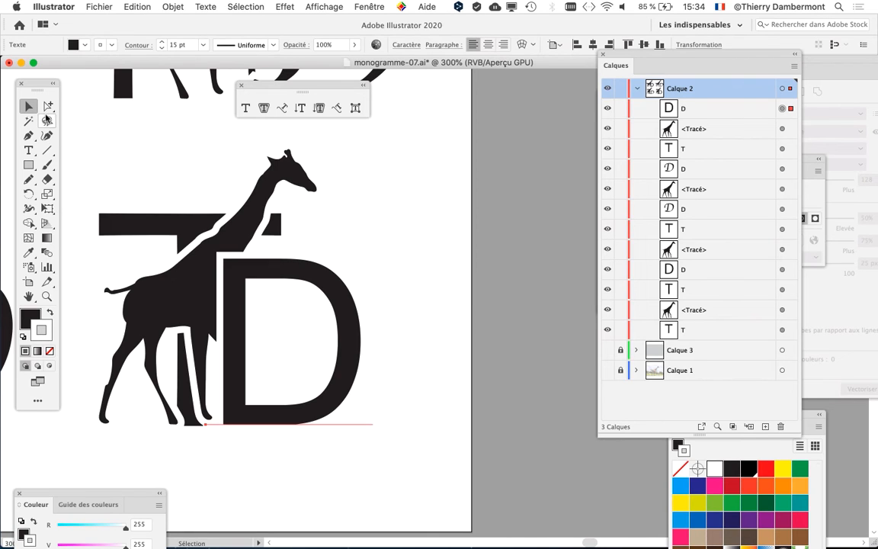
pyautogui.moveTo(372, 216); pyautogui.dragTo(447, 222)
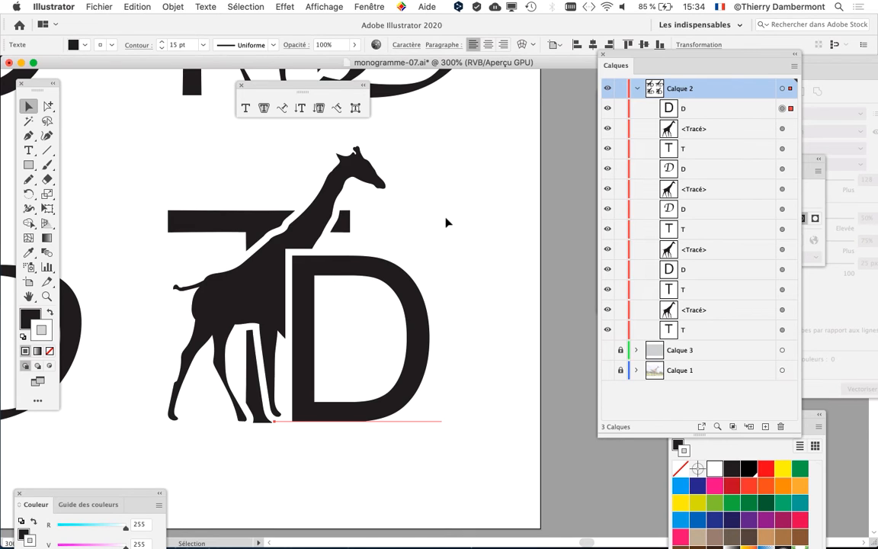
pyautogui.click(444, 247)
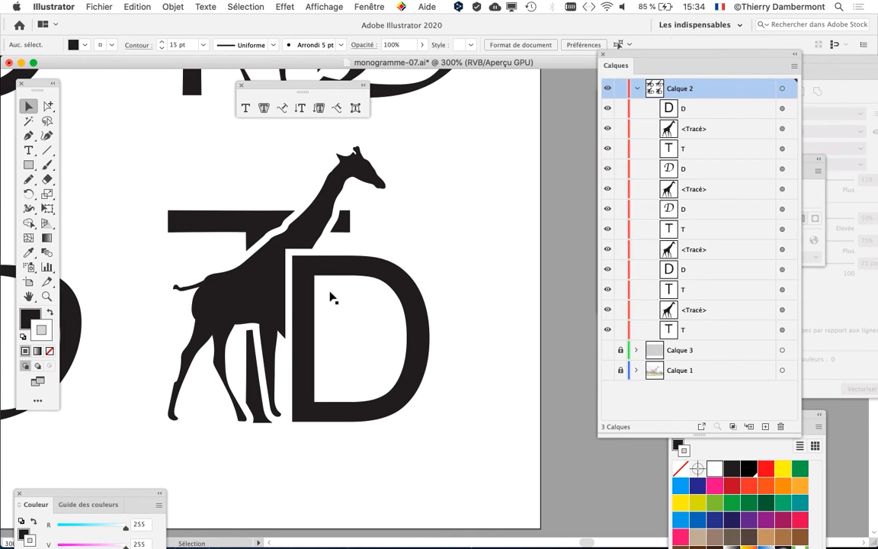
pyautogui.click(247, 302)
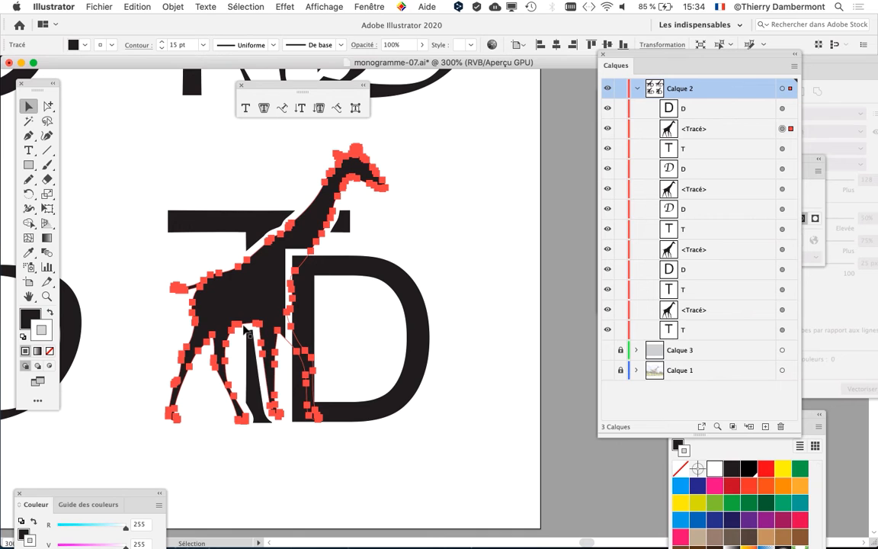
pyautogui.click(316, 494)
pyautogui.scroll(1, 294, 461)
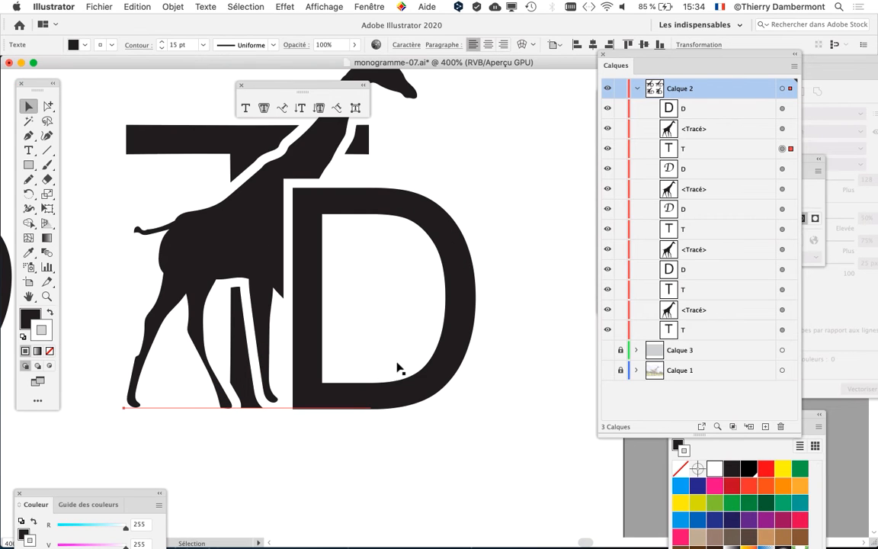
pyautogui.scroll(-2, 343, 473)
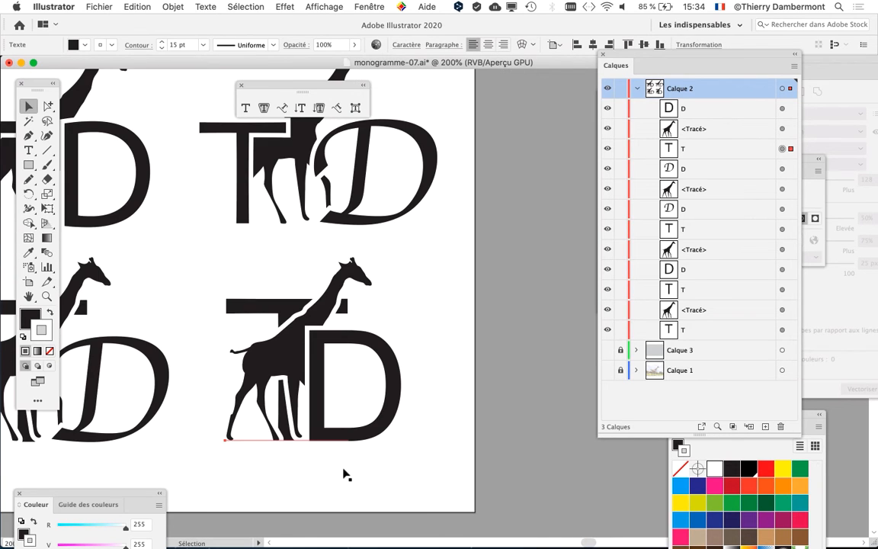
pyautogui.moveTo(358, 430); pyautogui.dragTo(241, 308)
pyautogui.press('super+z')
# Step: Select the lower-right monogram's giraffe and both letters and duplicate them horizontally into the space to its right
pyautogui.click(479, 505)
pyautogui.moveTo(467, 494); pyautogui.dragTo(155, 228)
pyautogui.moveTo(188, 294); pyautogui.dragTo(438, 295)
# Step: Extend the artboard's right edge to a width of about 477 mm so it contains the new monogram copy, and return to the Selection tool
pyautogui.click(30, 282)
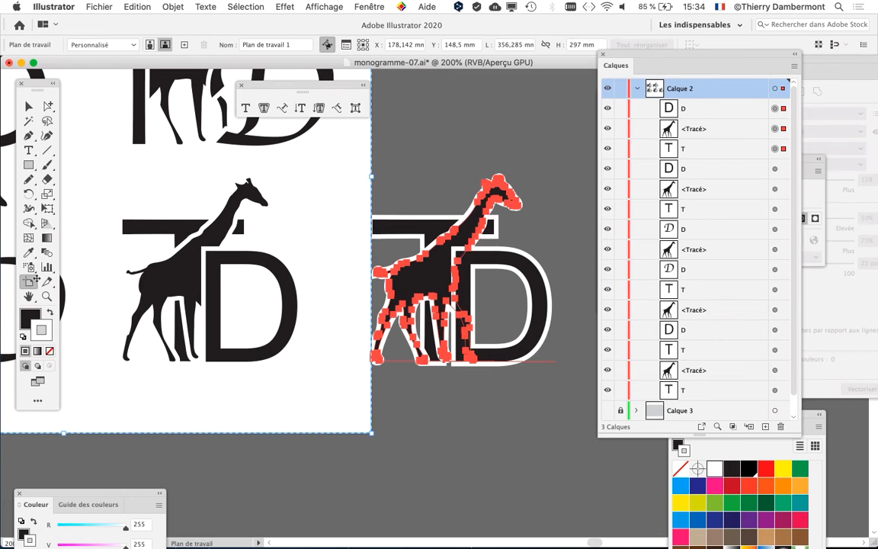
pyautogui.moveTo(373, 177); pyautogui.dragTo(579, 176)
pyautogui.hscroll(5, 366, 240)
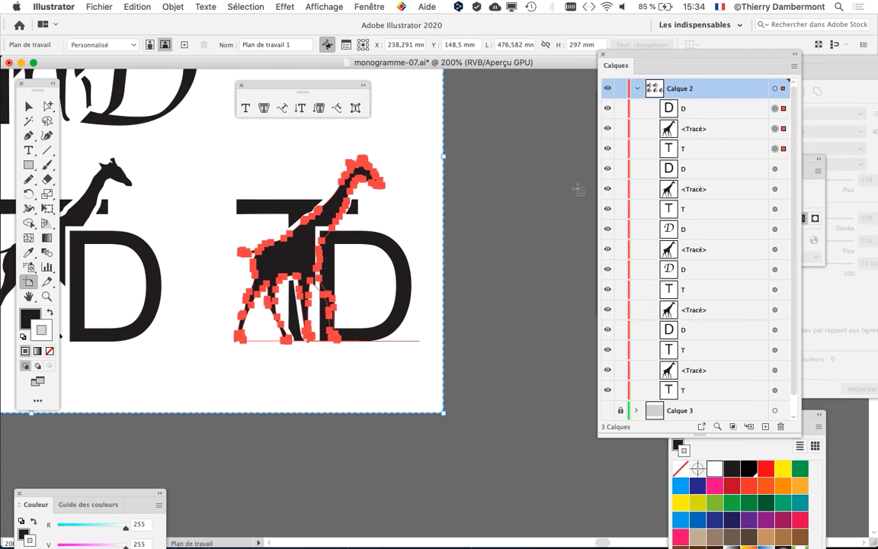
pyautogui.click(29, 106)
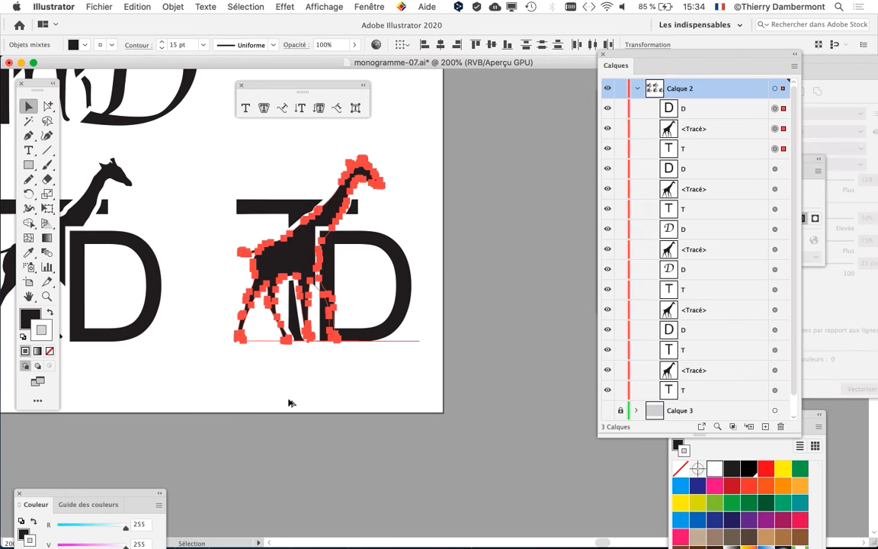
# Step: Lock the D and the T of the new monogram copy, leaving its giraffe editable
pyautogui.scroll(1, 290, 402)
pyautogui.click(211, 491)
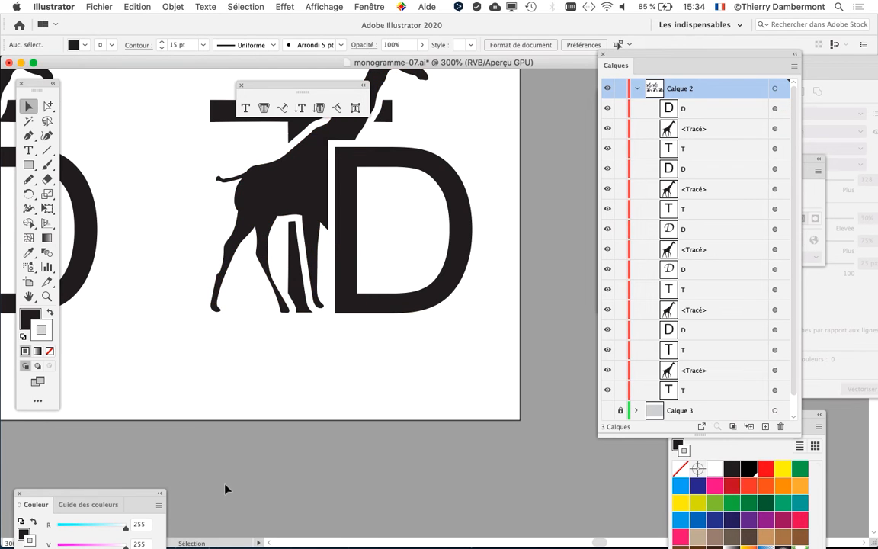
pyautogui.scroll(1, 405, 313)
pyautogui.click(400, 320)
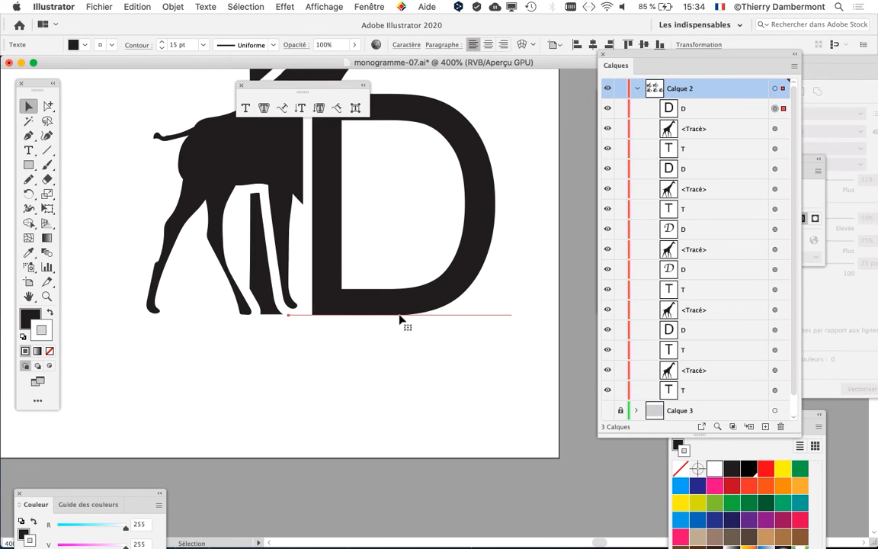
pyautogui.click(173, 6)
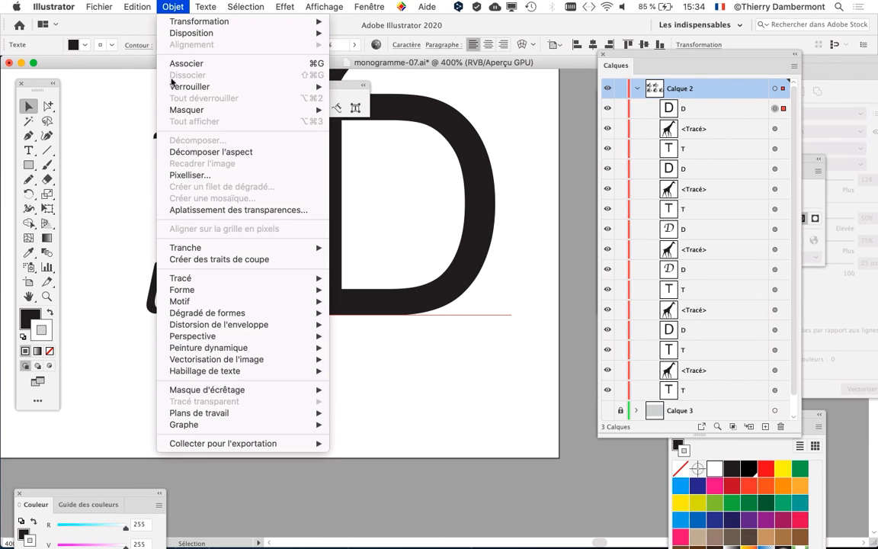
pyautogui.moveTo(173, 86)
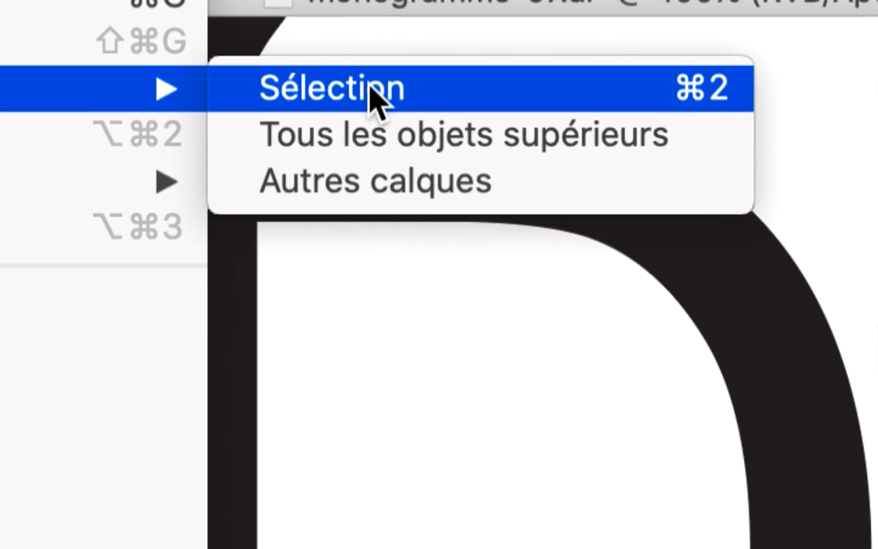
pyautogui.click(374, 95)
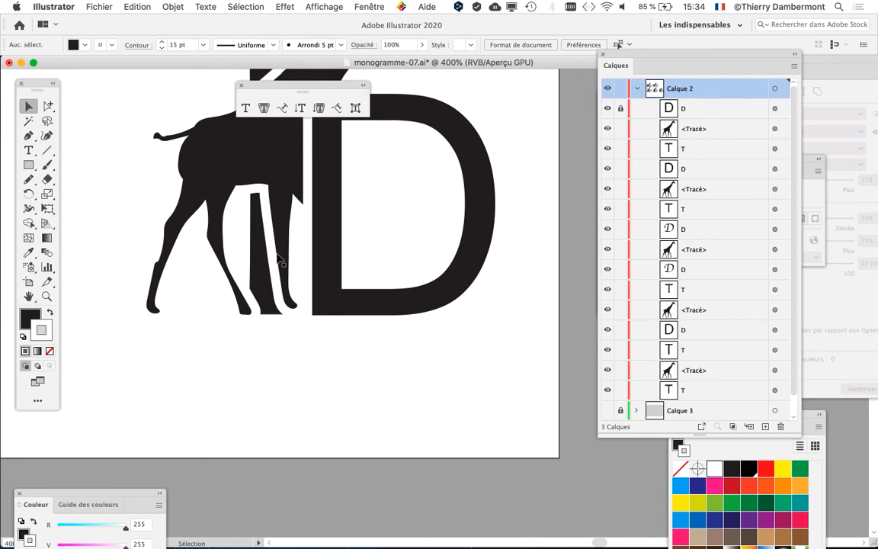
pyautogui.scroll(4, 274, 244)
pyautogui.click(206, 204)
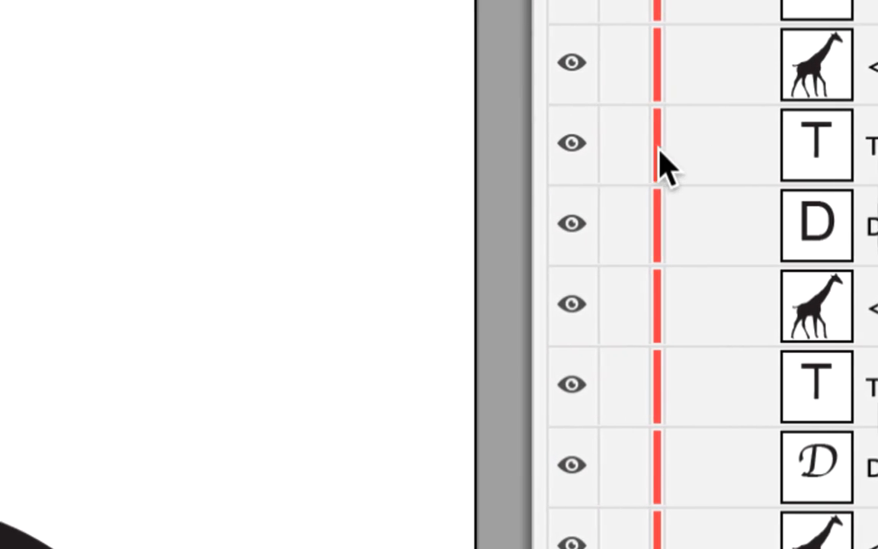
pyautogui.click(135, 143)
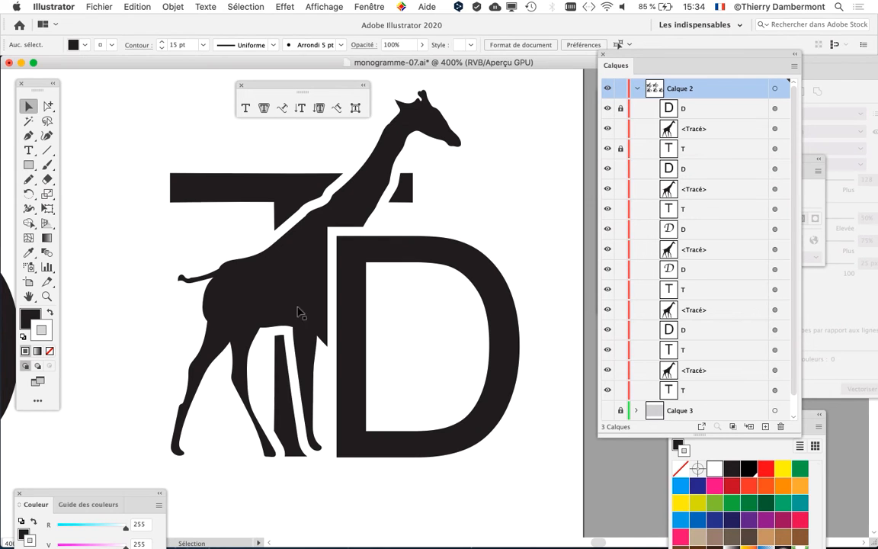
# Step: With Direct Selection, move the hoof anchor points of the giraffe's leg beside the T down and slightly right, just past the letters' baseline
pyautogui.click(281, 249)
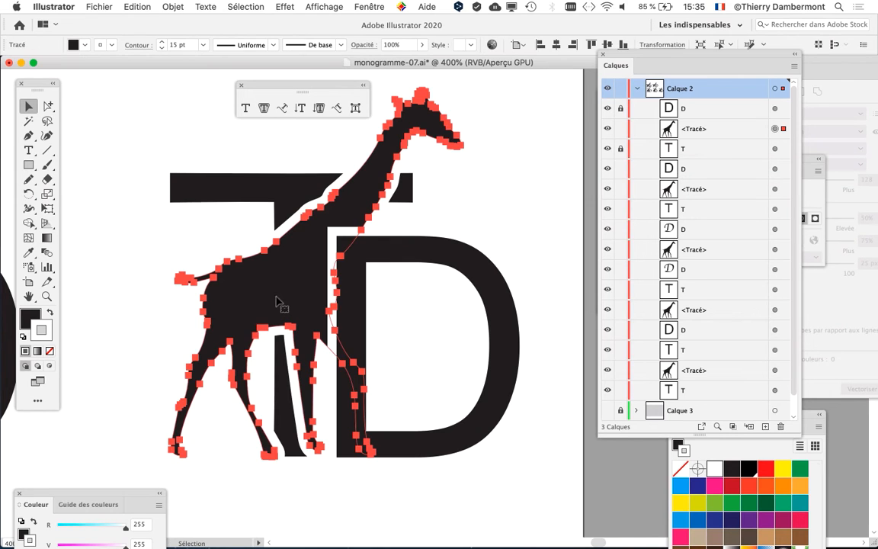
pyautogui.scroll(2, 341, 486)
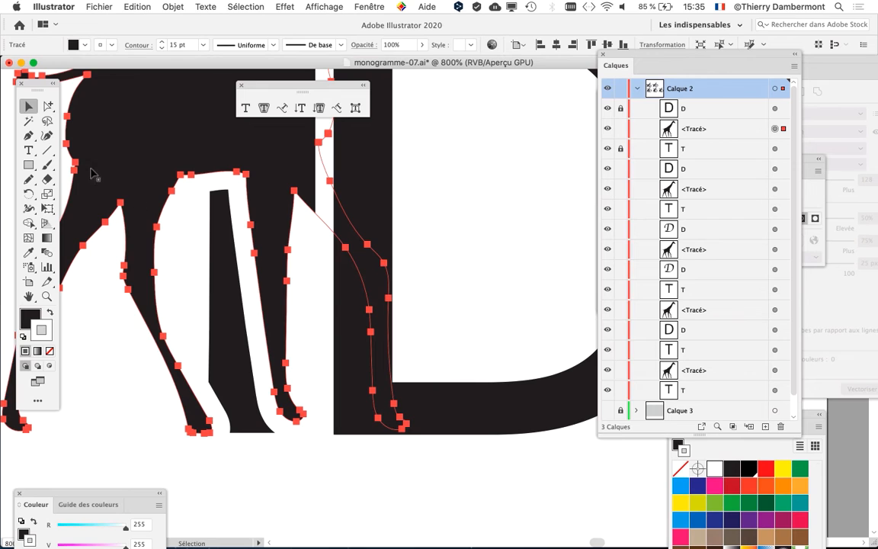
pyautogui.click(47, 107)
pyautogui.click(92, 108)
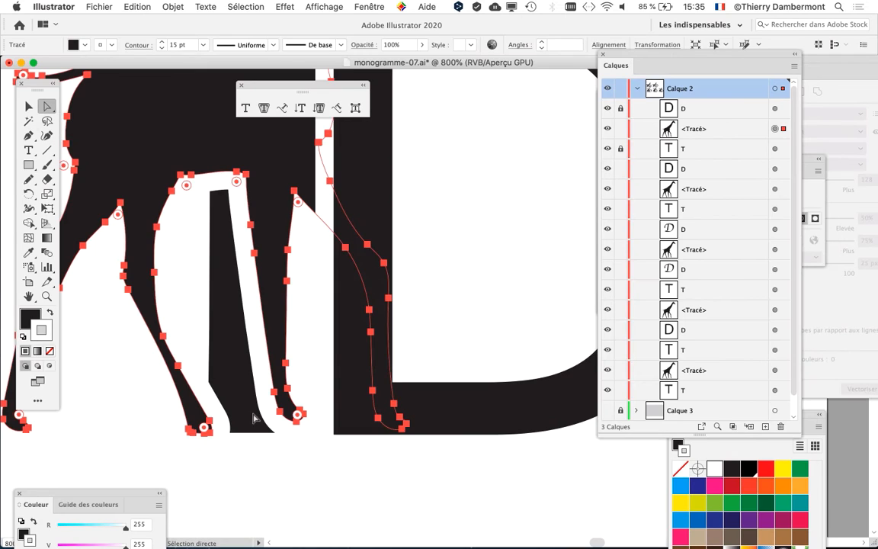
pyautogui.click(335, 477)
pyautogui.moveTo(335, 477); pyautogui.dragTo(263, 370)
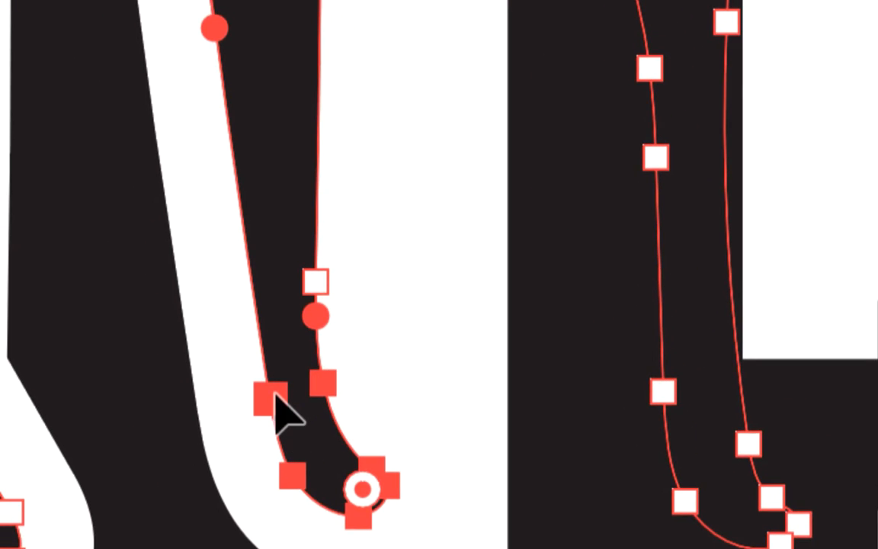
pyautogui.moveTo(276, 396); pyautogui.dragTo(297, 470)
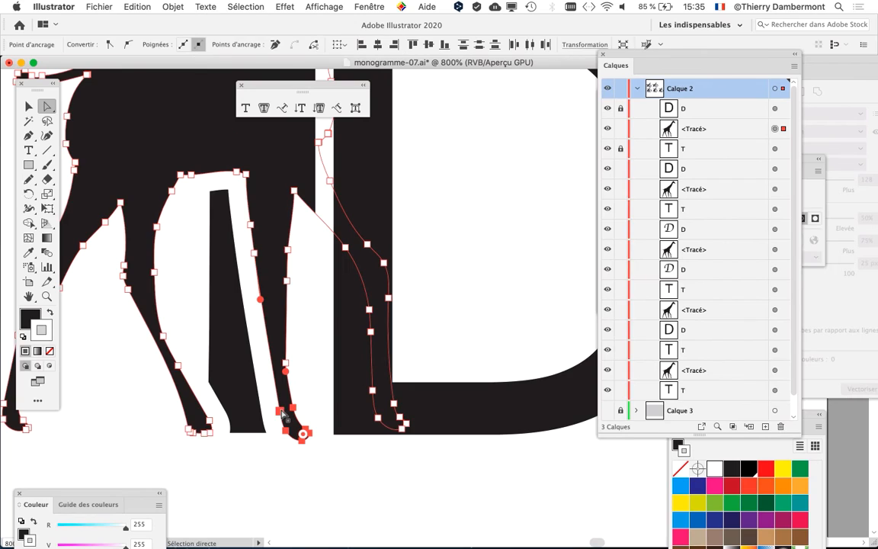
# Step: Move the hoof anchor points of the giraffe's leg hidden behind the D down and slightly right, and clear the selection
pyautogui.click(432, 519)
pyautogui.moveTo(427, 460)
pyautogui.mouseDown()
pyautogui.moveTo(359, 388)
pyautogui.moveTo(375, 414)
pyautogui.mouseUp()
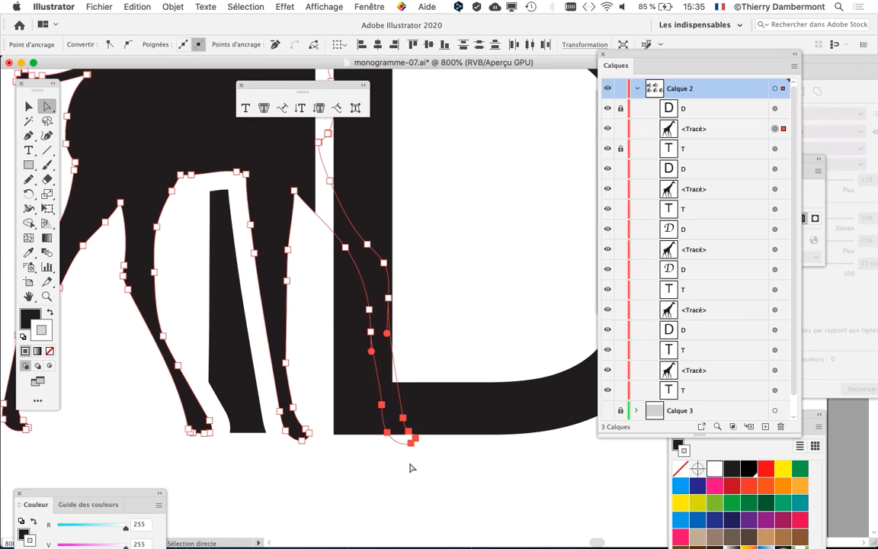
pyautogui.click(409, 469)
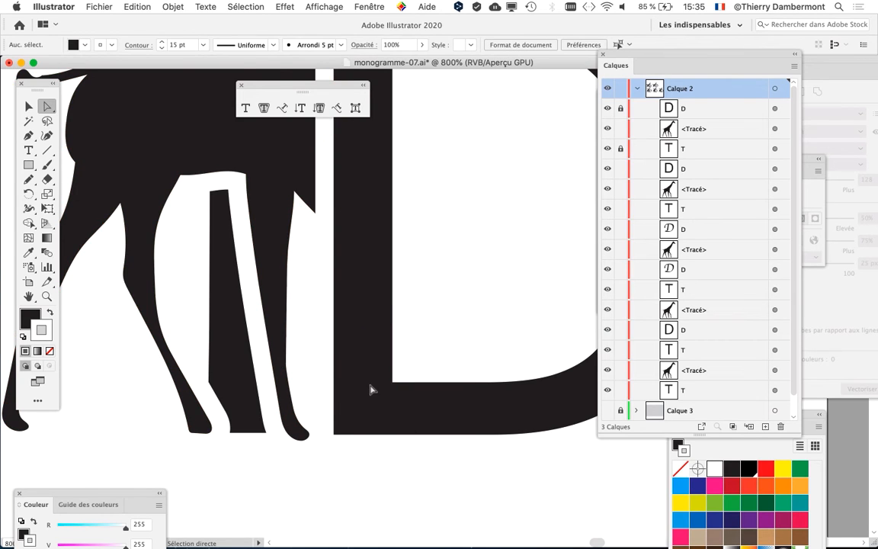
# Step: Compare the new copy's giraffe and letters in outline view and in preview, checking the hooves against the letters' baseline
pyautogui.scroll(-2, 369, 392)
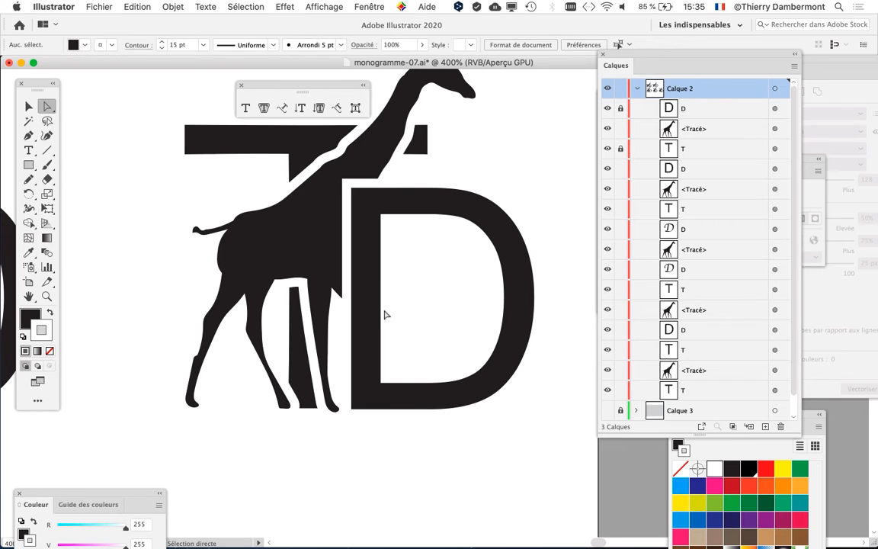
pyautogui.press('super+y')
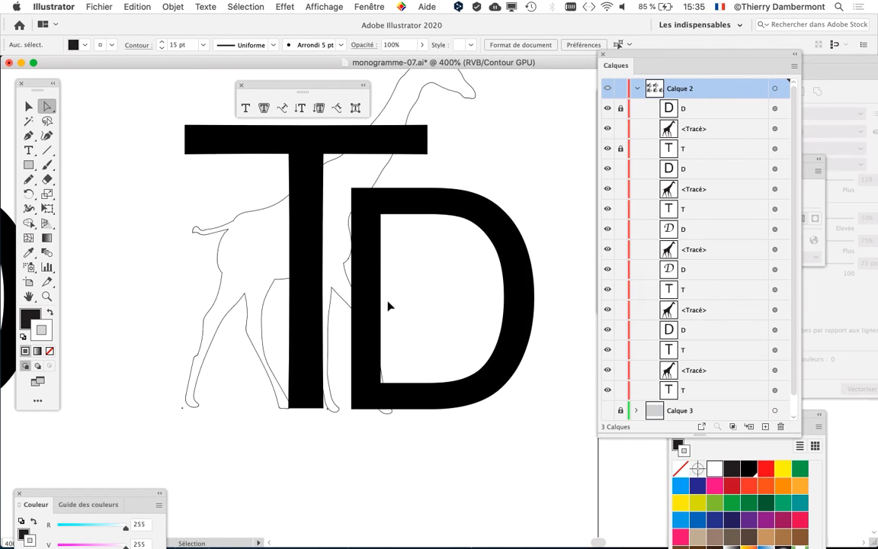
pyautogui.press('super+y')
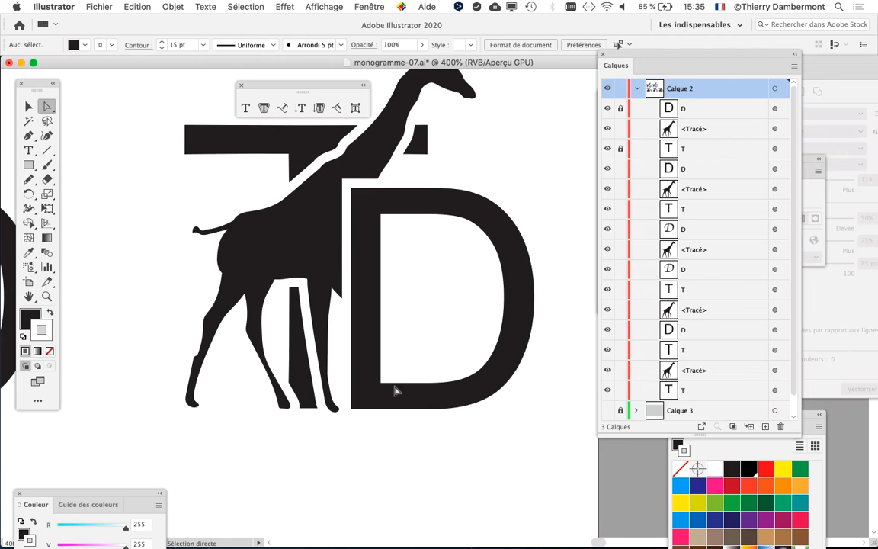
pyautogui.scroll(1, 397, 397)
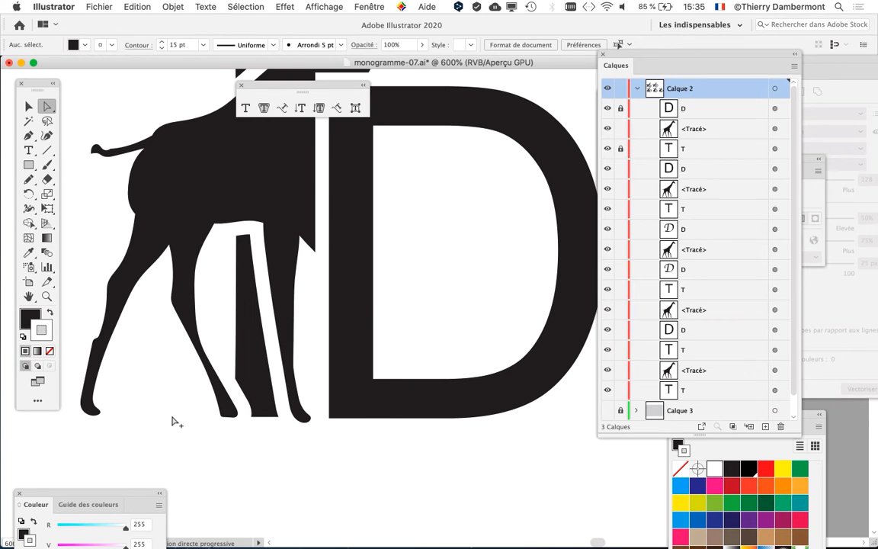
pyautogui.scroll(-2, 173, 417)
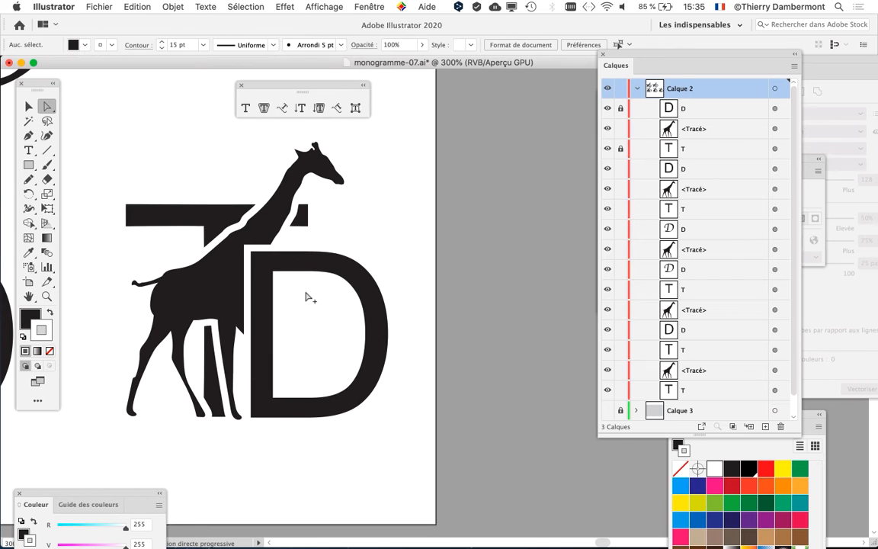
pyautogui.click(30, 106)
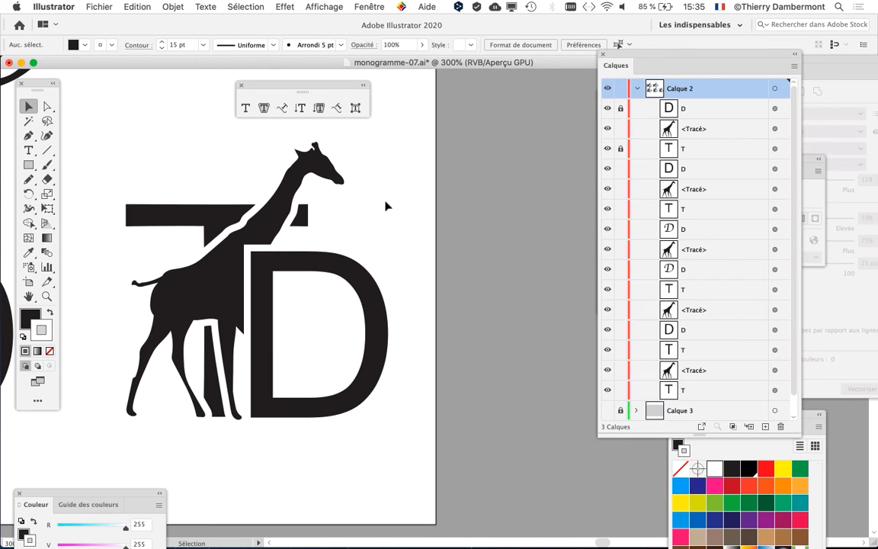
pyautogui.moveTo(329, 430); pyautogui.dragTo(417, 453)
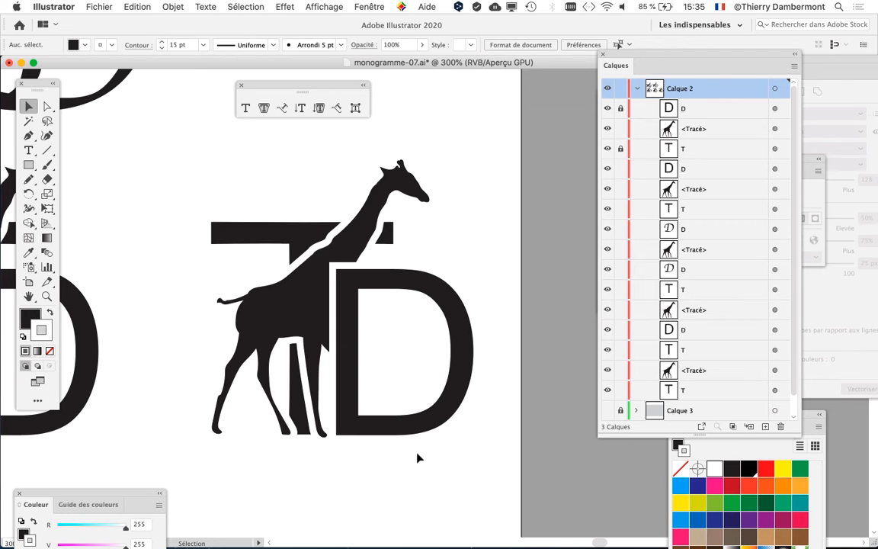
# Step: Save the document as monogramme-08.ai in the intro 2 illustrator folder with the default Illustrator 2020 options
pyautogui.click(99, 7)
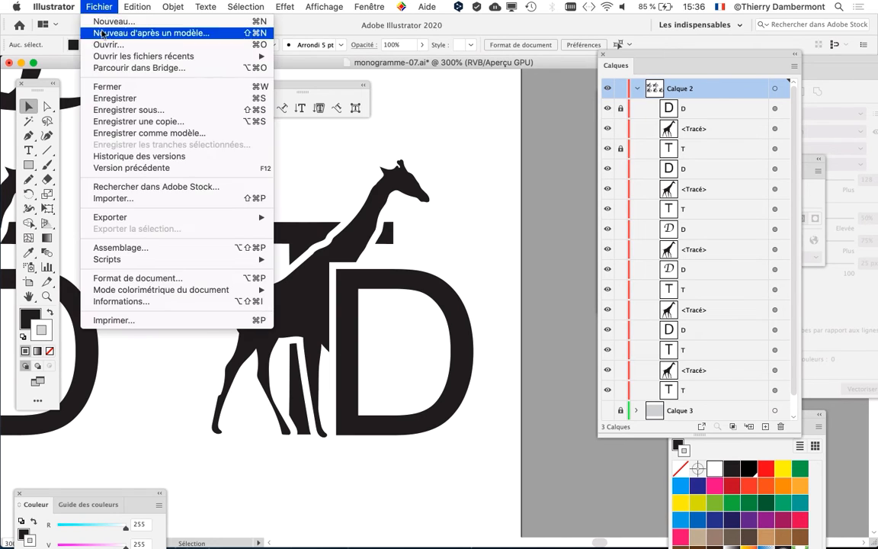
pyautogui.click(130, 110)
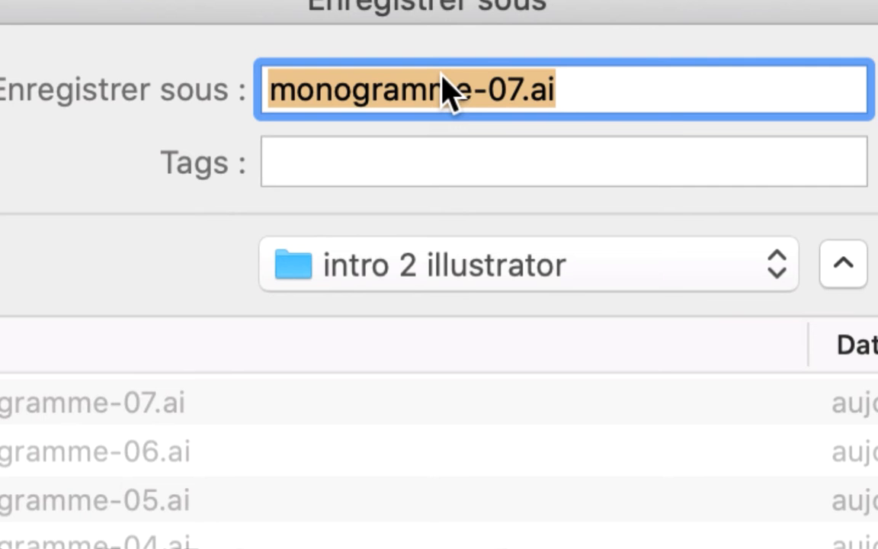
pyautogui.click(504, 91)
pyautogui.hotkey('shift', 'Right')
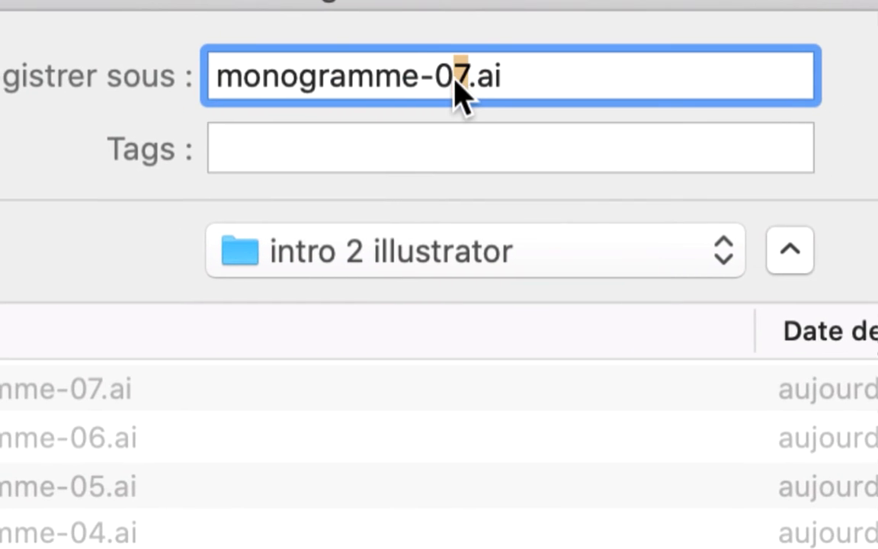
pyautogui.write('8')
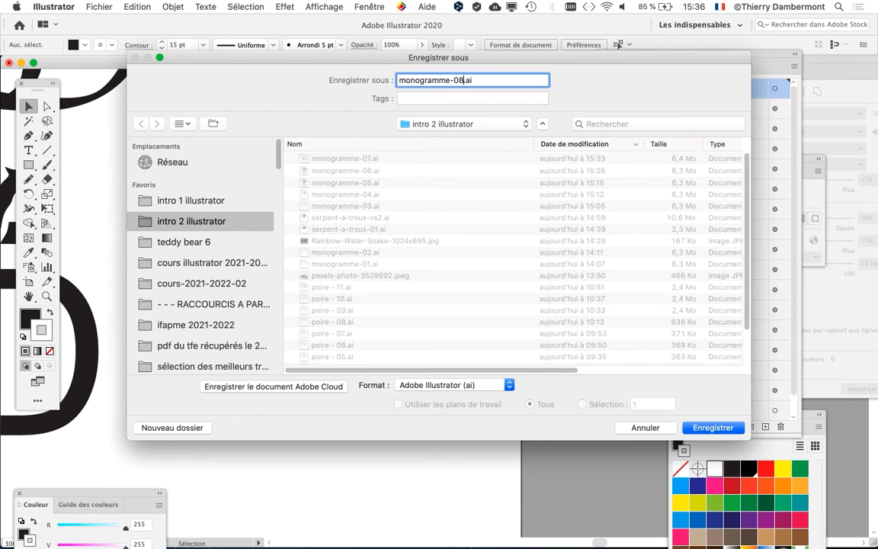
pyautogui.press('Return')
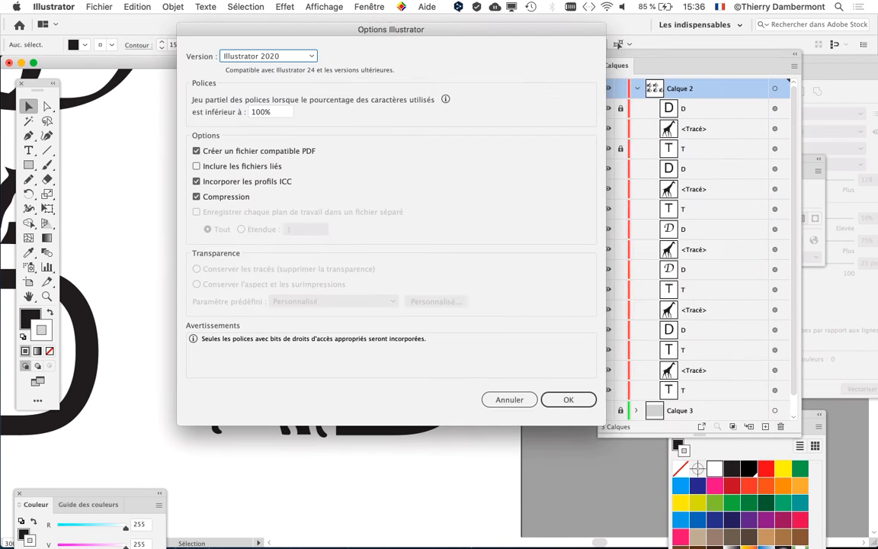
pyautogui.press('Return')
pyautogui.scroll(-2, 445, 256)
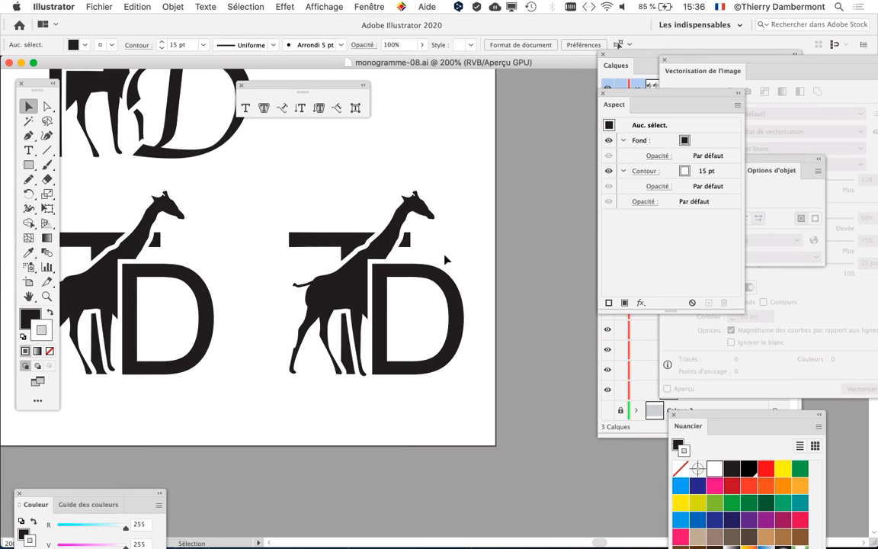
# Step: Unlock all locked objects so the T and D of the lower-right monogram can be selected
pyautogui.hscroll(3, 379, 262)
pyautogui.scroll(-1, 379, 262)
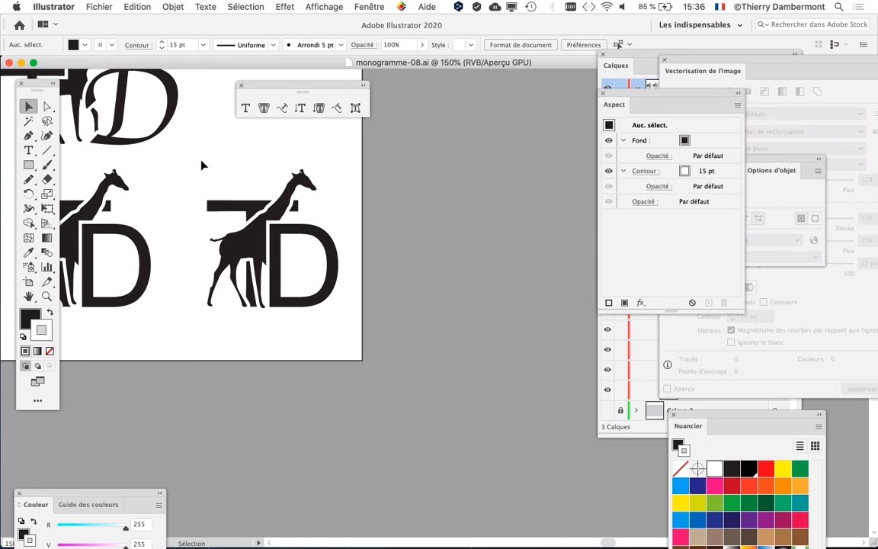
pyautogui.moveTo(323, 305); pyautogui.dragTo(196, 178)
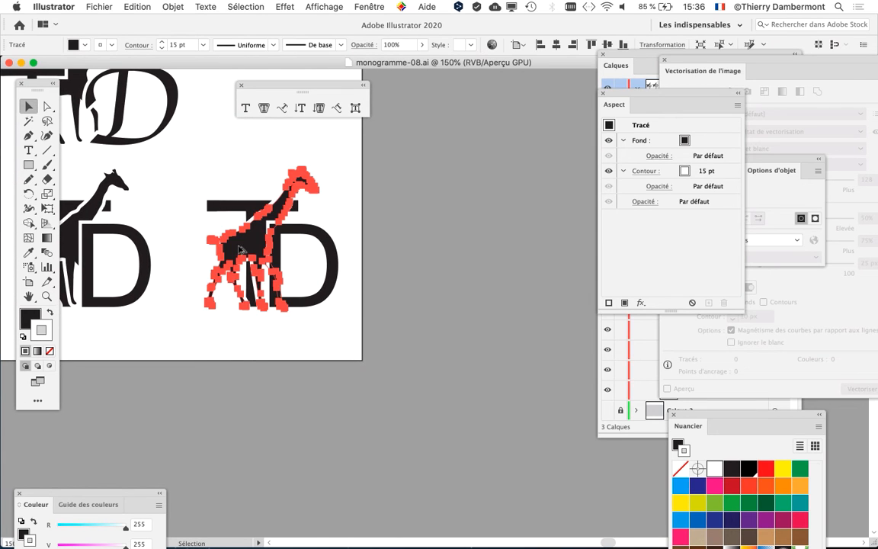
pyautogui.moveTo(644, 90); pyautogui.dragTo(435, 295)
pyautogui.moveTo(625, 57); pyautogui.dragTo(467, 81)
pyautogui.click(172, 6)
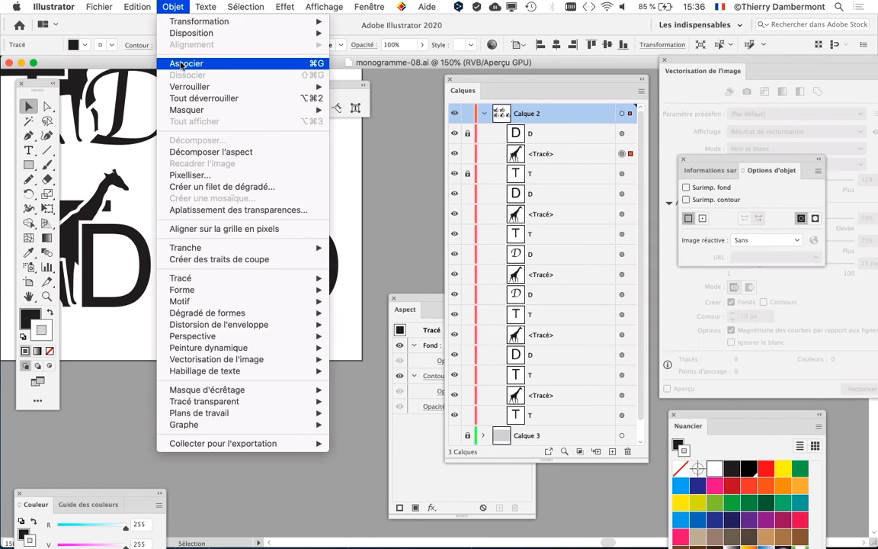
pyautogui.moveTo(209, 87)
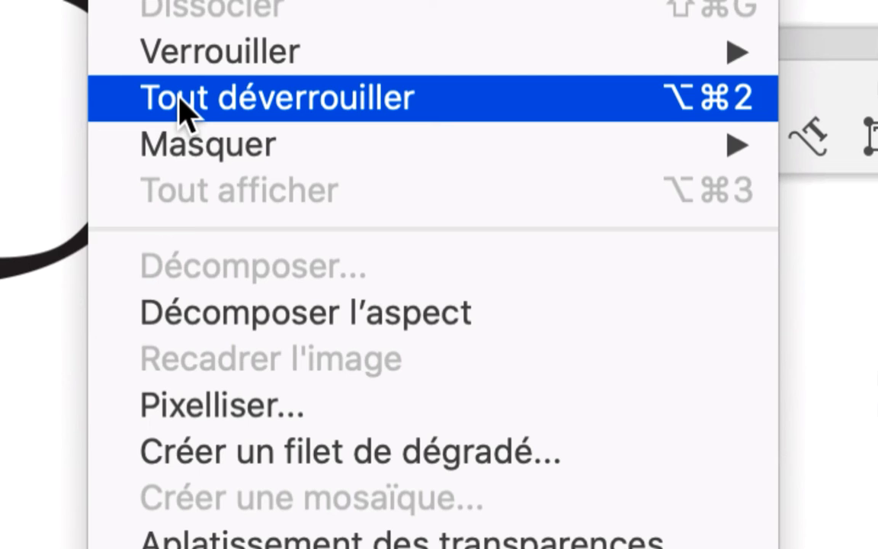
pyautogui.click(183, 110)
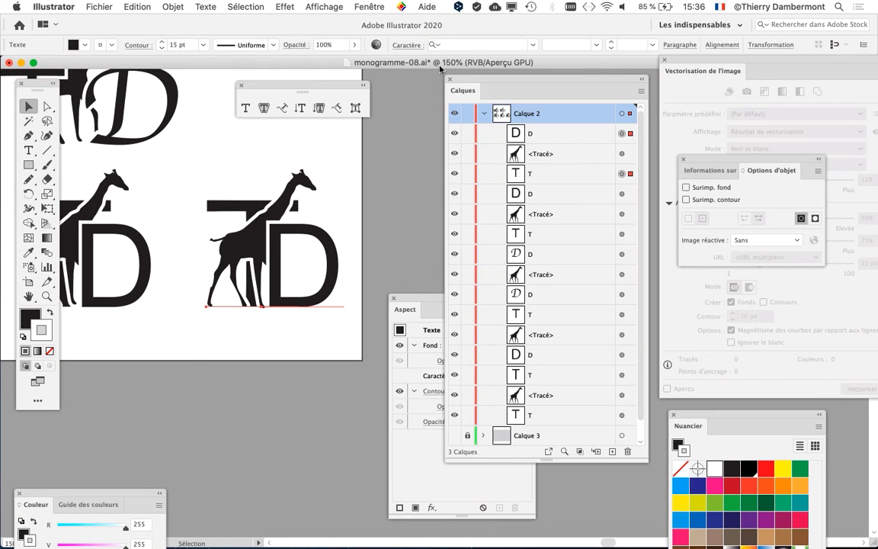
# Step: Select the whole lower-right giraffe monogram and place a copy on the gray pasteboard outside the artboard
pyautogui.moveTo(465, 80); pyautogui.dragTo(601, 85)
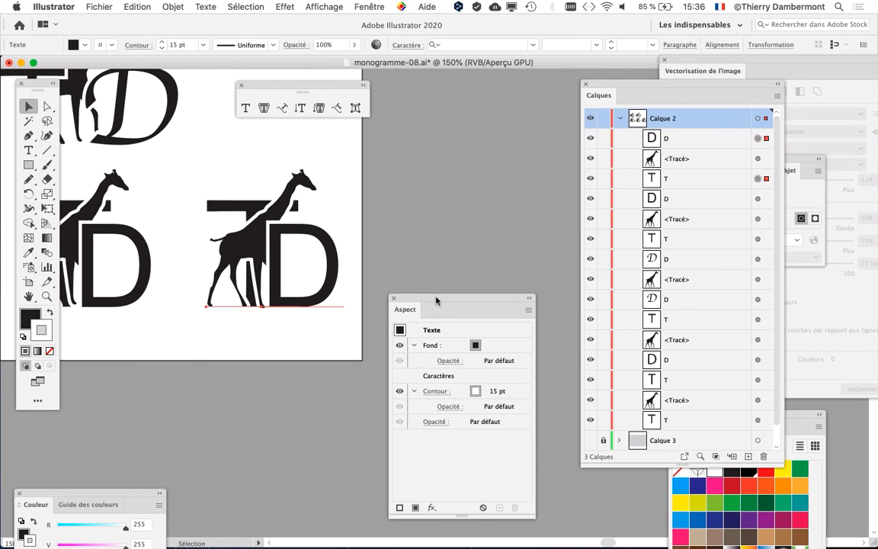
pyautogui.moveTo(437, 301); pyautogui.dragTo(318, 381)
pyautogui.moveTo(394, 350); pyautogui.dragTo(176, 170)
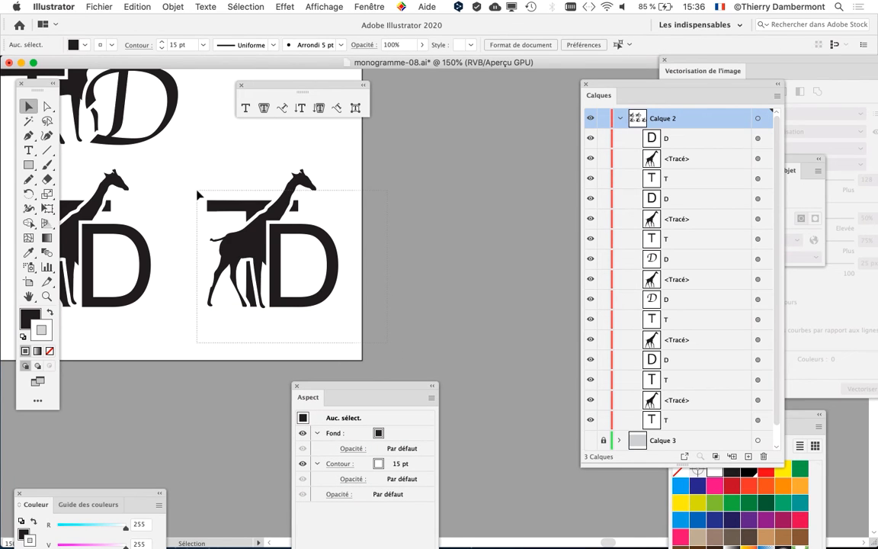
pyautogui.moveTo(259, 249); pyautogui.dragTo(426, 253)
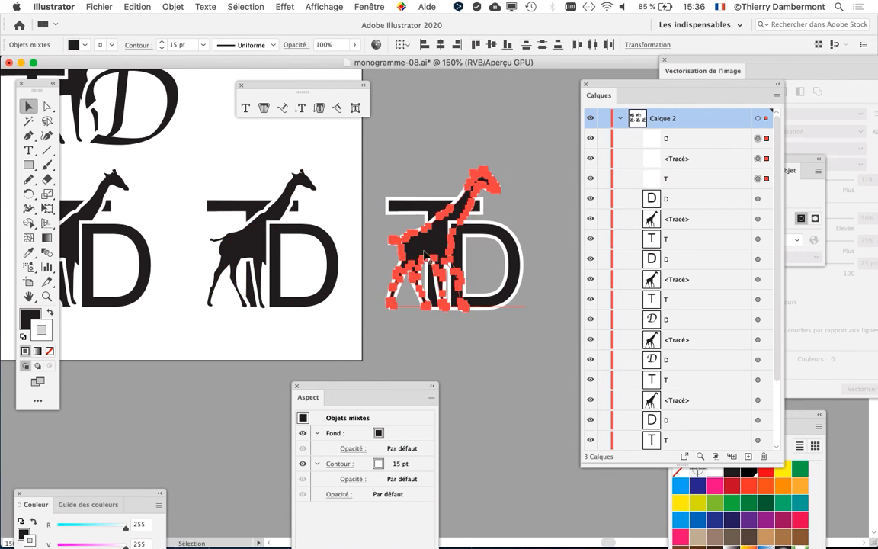
pyautogui.moveTo(284, 278); pyautogui.dragTo(127, 277)
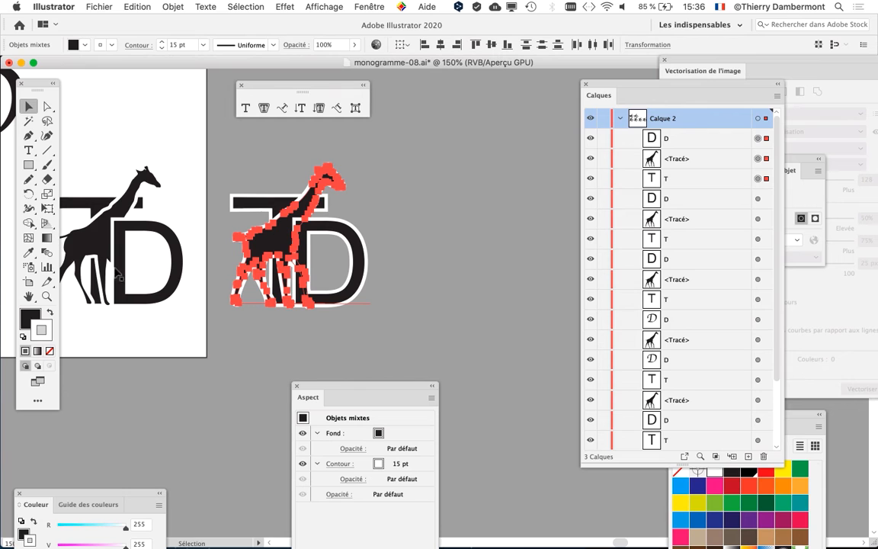
pyautogui.moveTo(273, 241); pyautogui.dragTo(311, 243)
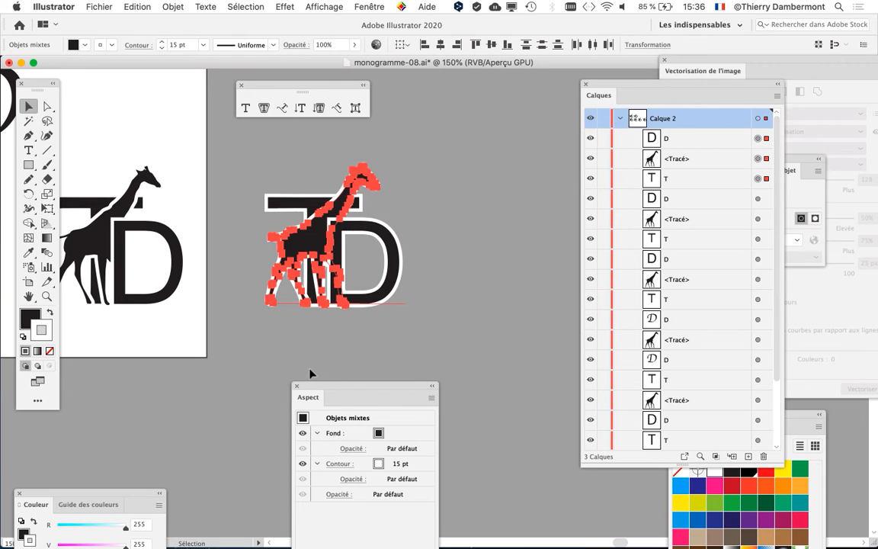
# Step: Rasterize the pasteboard copy of the monogram at 300 ppi with a white background
pyautogui.scroll(3, 344, 240)
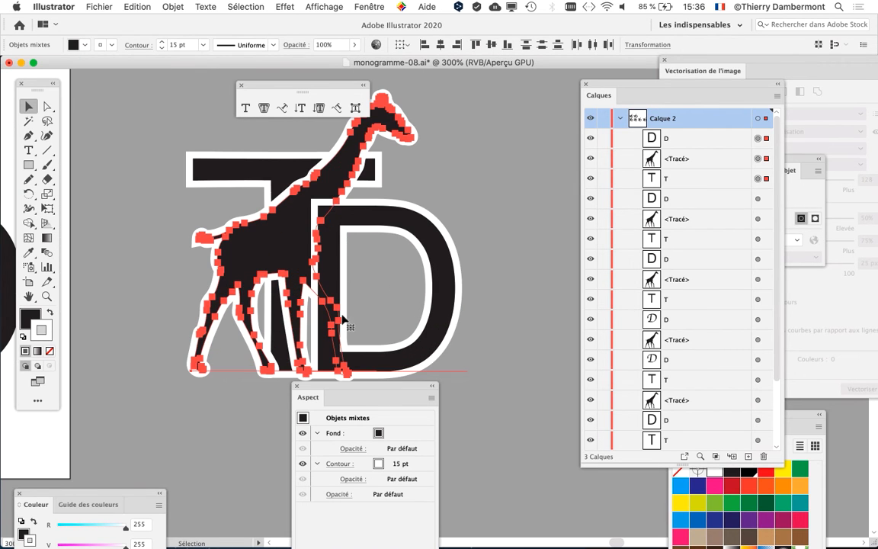
pyautogui.moveTo(344, 389); pyautogui.dragTo(514, 436)
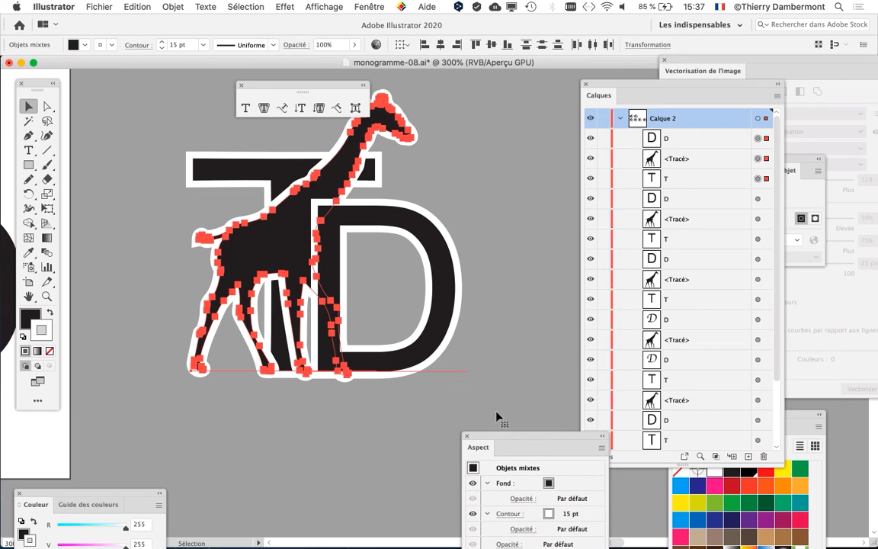
pyautogui.moveTo(322, 81); pyautogui.dragTo(184, 82)
pyautogui.moveTo(209, 205); pyautogui.dragTo(219, 225)
pyautogui.click(177, 6)
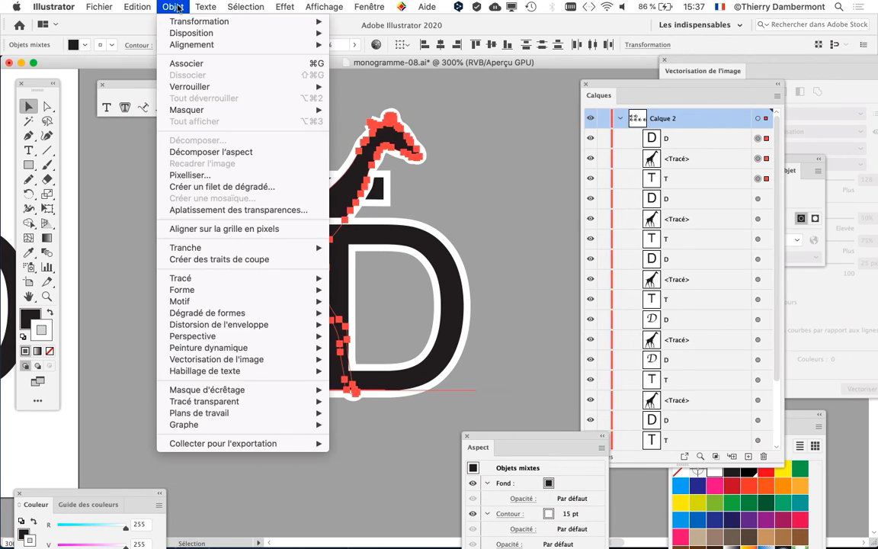
pyautogui.click(214, 176)
pyautogui.click(568, 383)
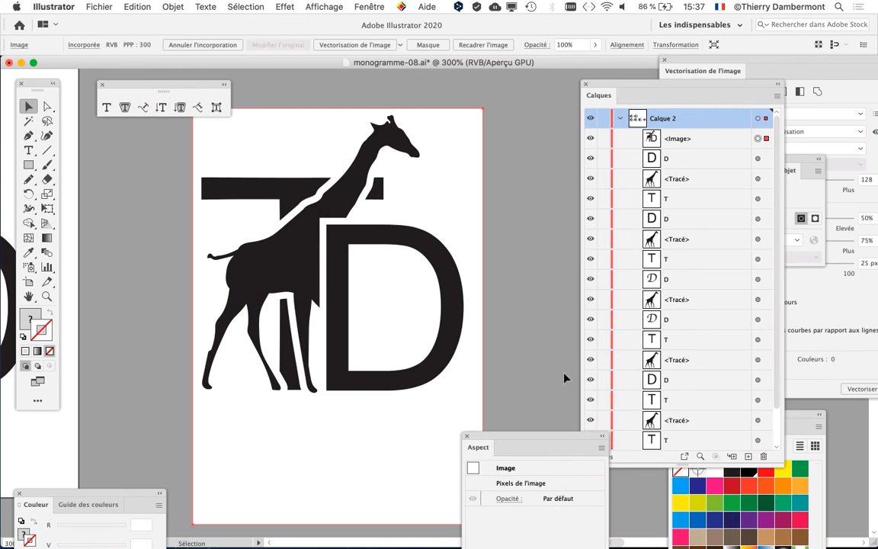
# Step: Trace the rasterized monogram with Image Trace in black and white, using the default preset with the preview enabled
pyautogui.click(366, 6)
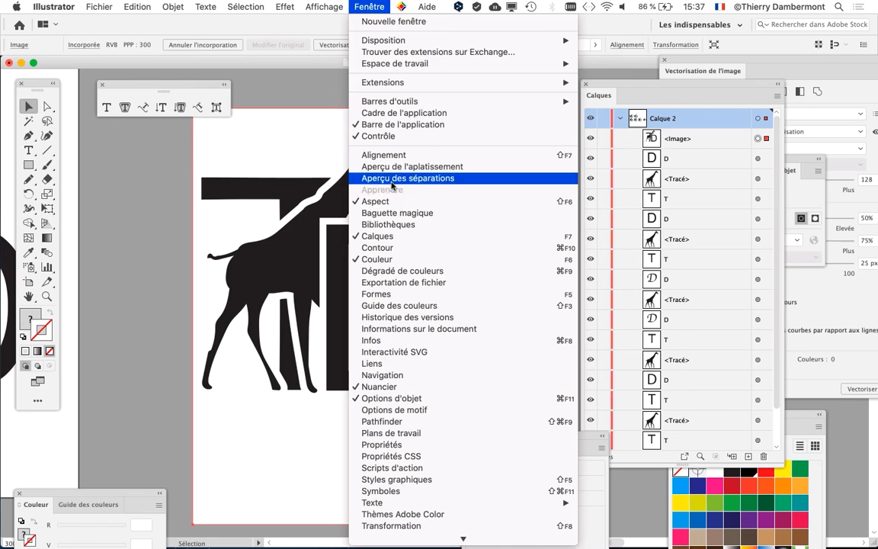
pyautogui.scroll(-3, 427, 393)
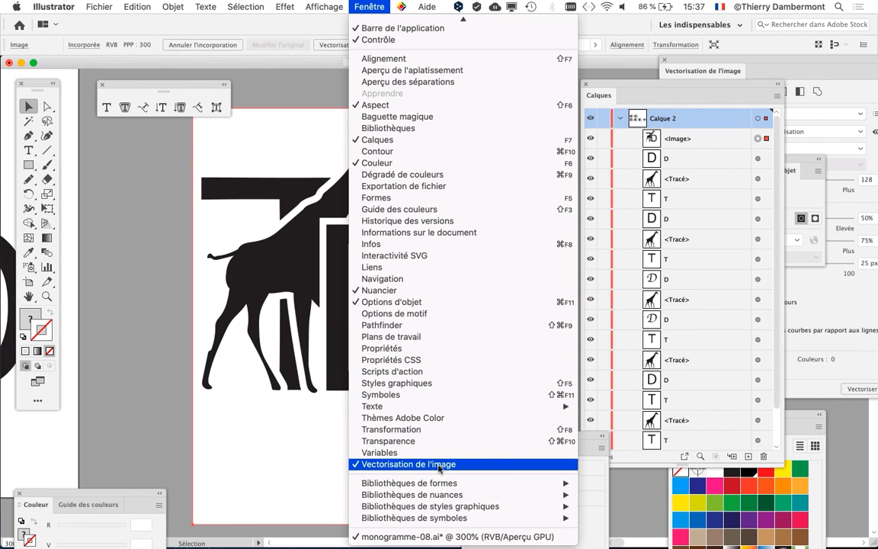
pyautogui.click(439, 464)
pyautogui.click(369, 6)
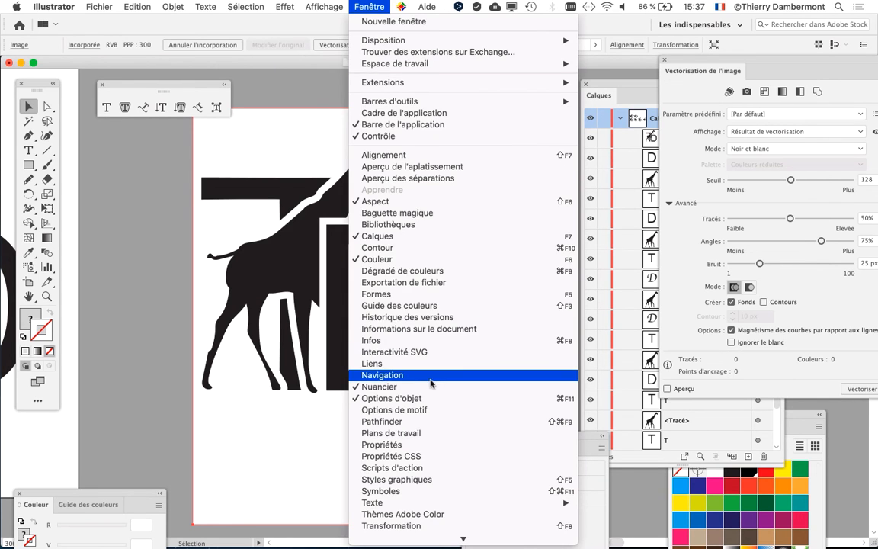
pyautogui.scroll(-3, 427, 427)
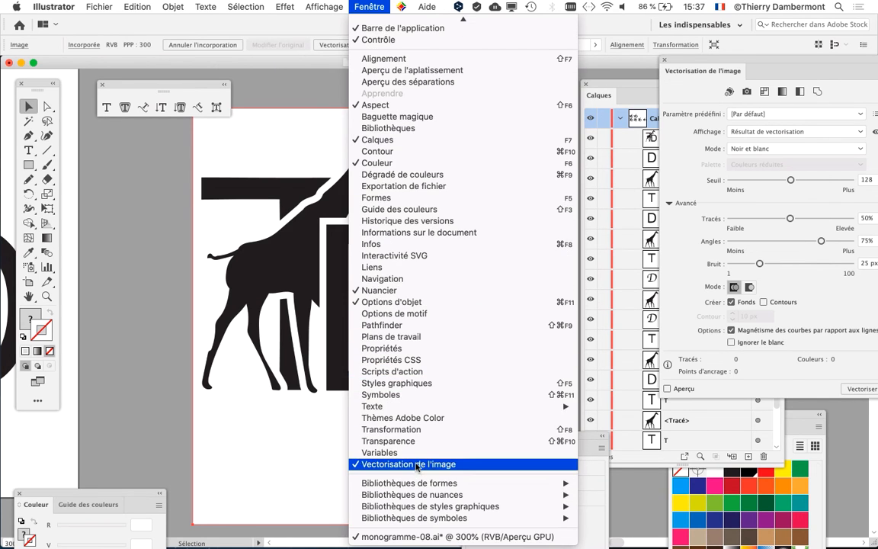
pyautogui.click(707, 63)
pyautogui.moveTo(707, 62); pyautogui.dragTo(498, 45)
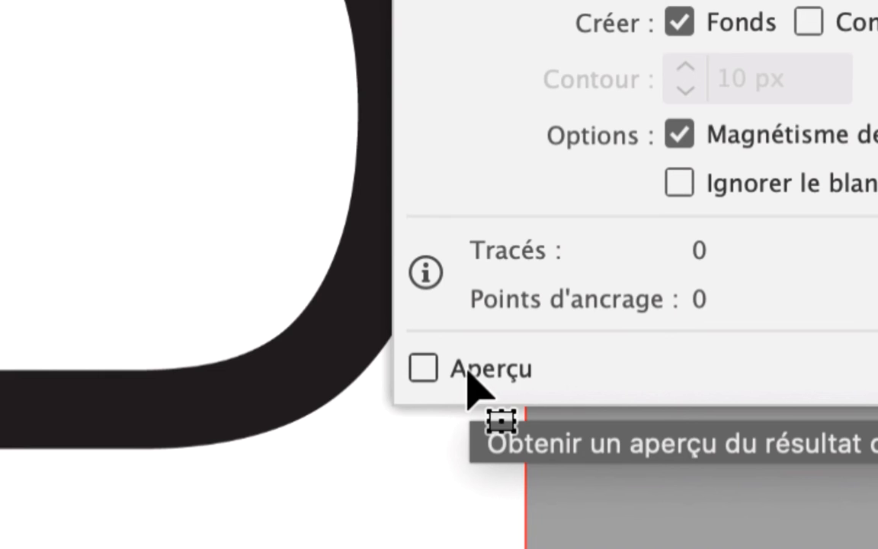
pyautogui.click(468, 373)
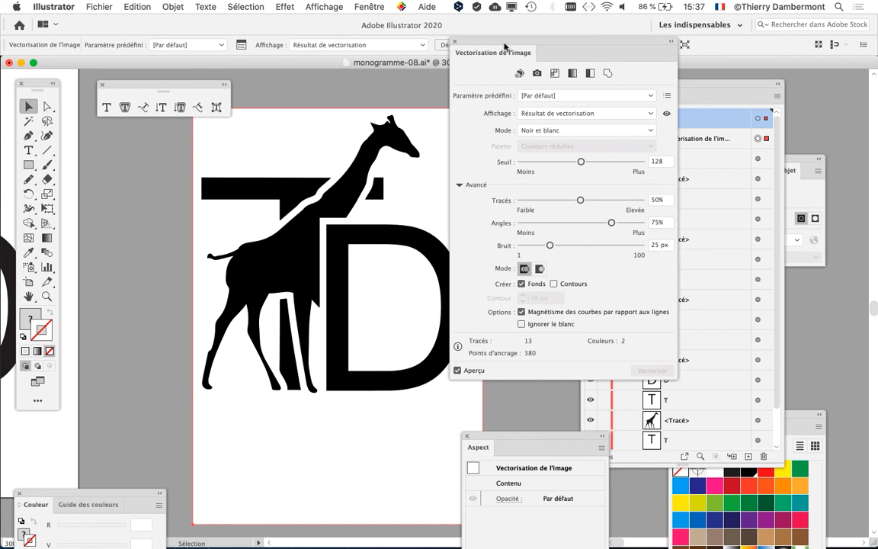
# Step: Set the monogram's black-and-white image tracing to ignore white
pyautogui.moveTo(504, 47); pyautogui.dragTo(533, 38)
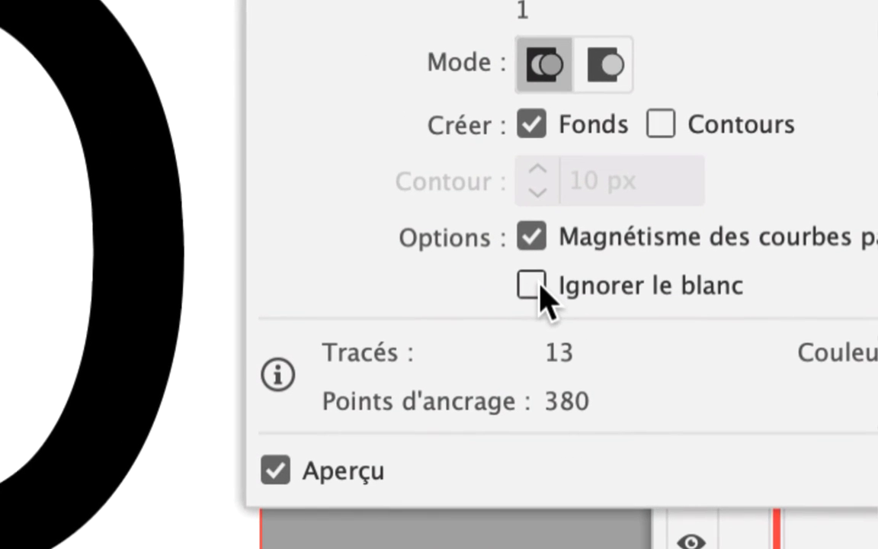
pyautogui.click(534, 286)
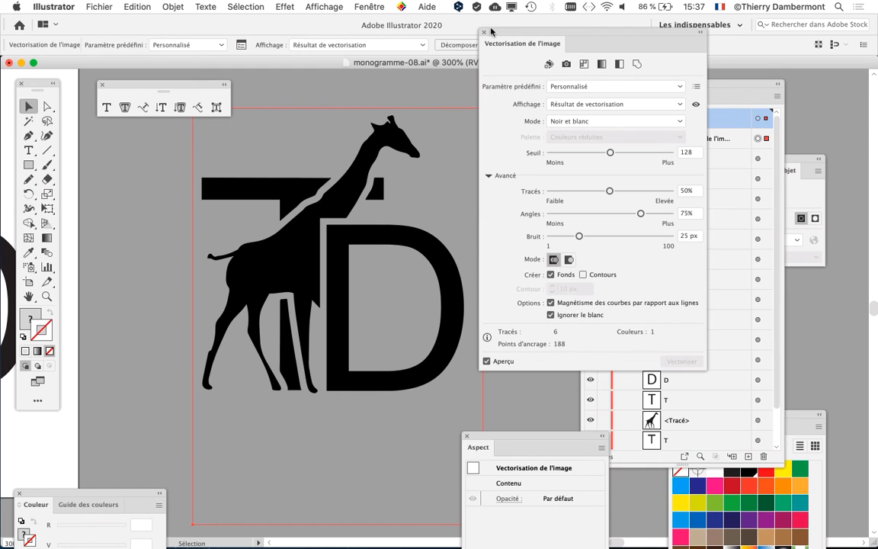
pyautogui.moveTo(511, 34); pyautogui.dragTo(570, 36)
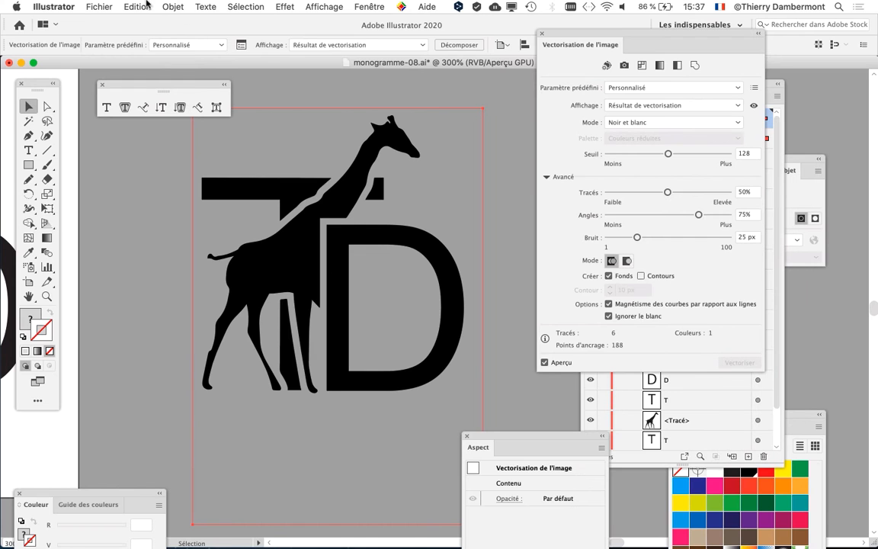
# Step: Expand the monogram's image tracing into editable vector paths and clear the selection
pyautogui.click(172, 6)
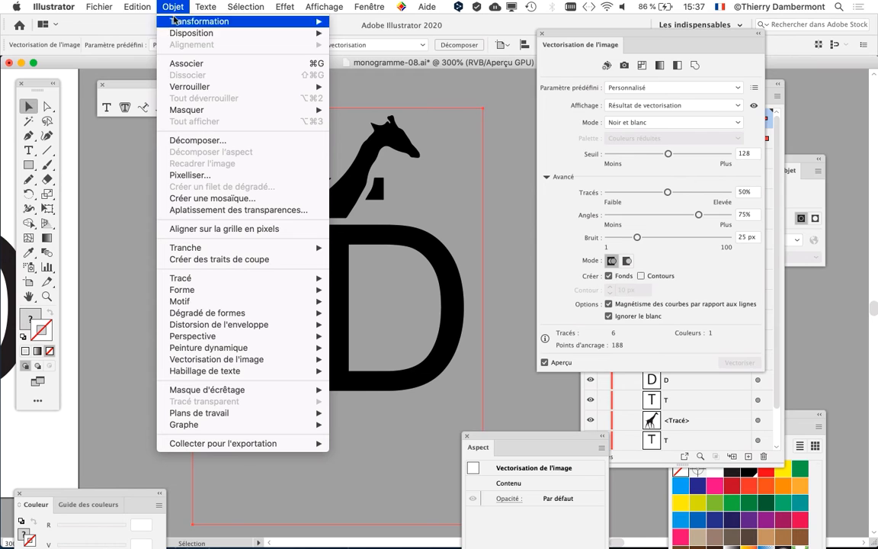
pyautogui.moveTo(230, 362)
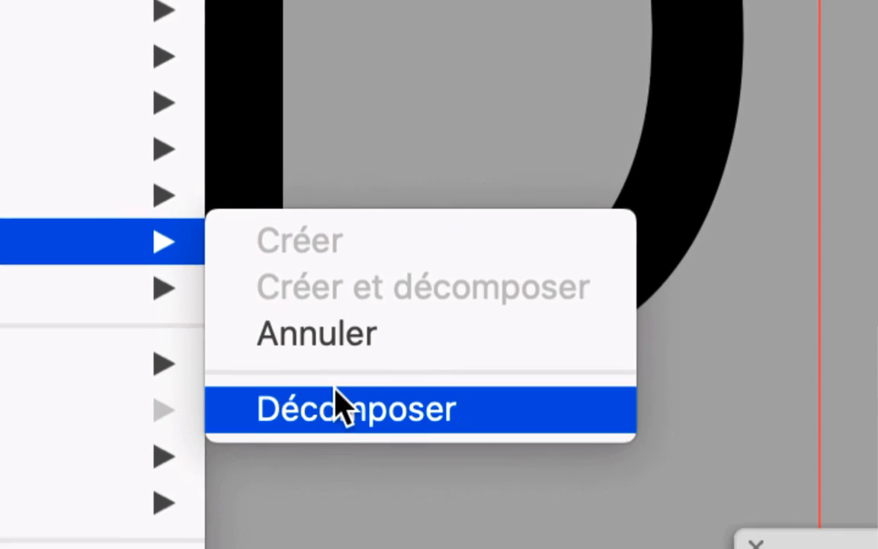
pyautogui.click(338, 407)
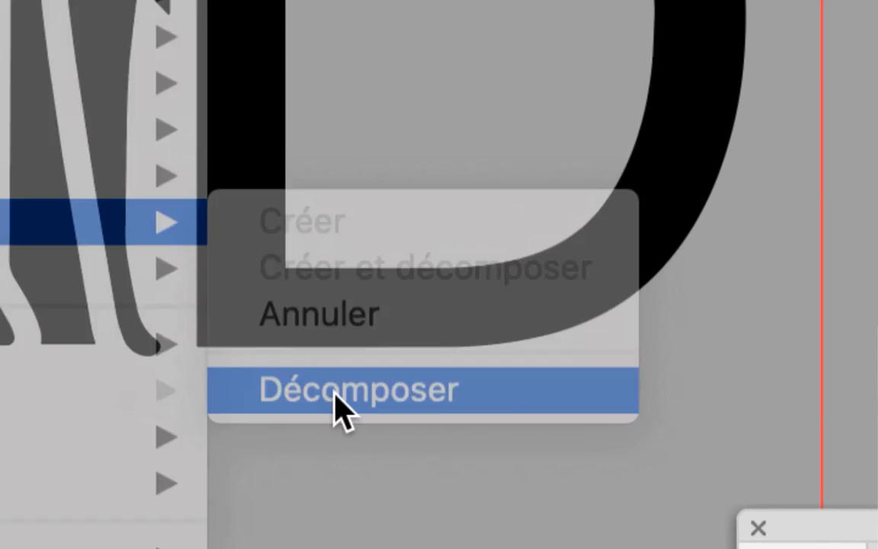
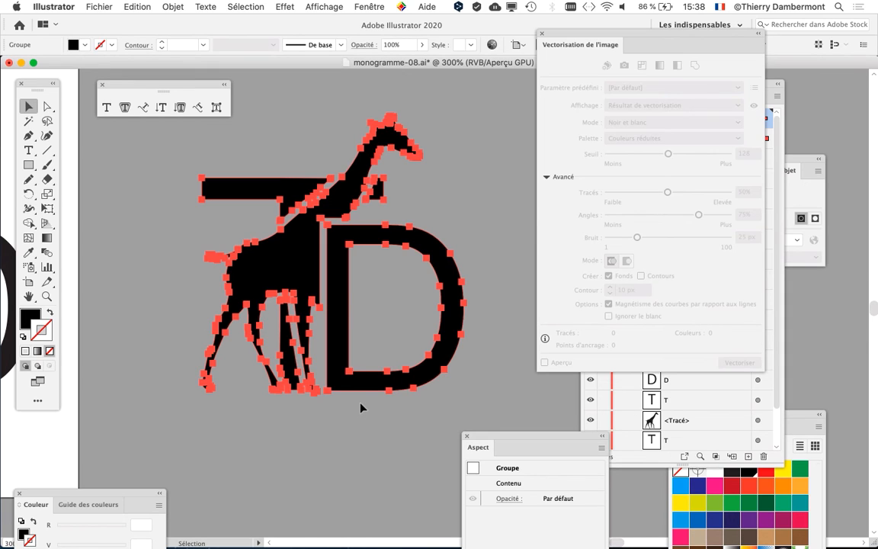
pyautogui.click(361, 408)
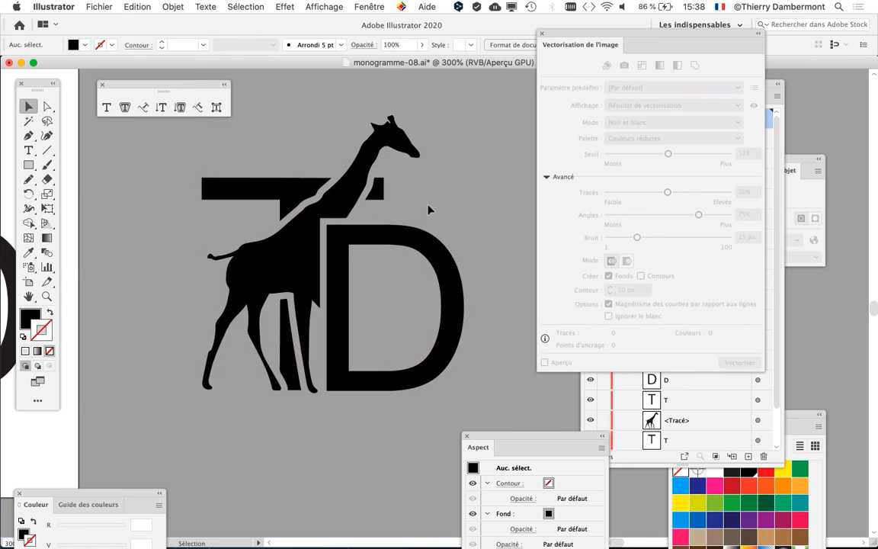
# Step: Duplicate the expanded monogram beside the original on the pasteboard, bring the color swatches next to the copy, and clear the selection
pyautogui.scroll(-1, 427, 204)
pyautogui.moveTo(271, 332); pyautogui.dragTo(148, 320)
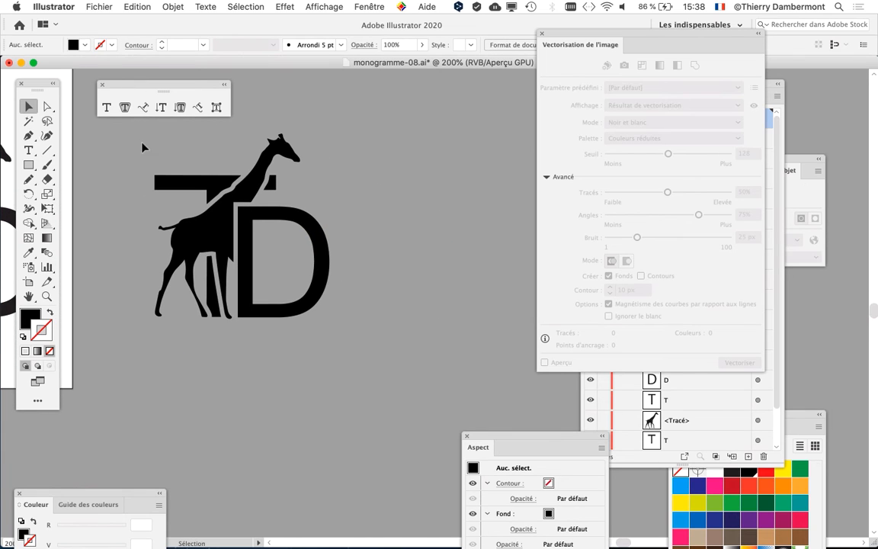
pyautogui.press('super+a')
pyautogui.moveTo(214, 230); pyautogui.dragTo(454, 241)
pyautogui.moveTo(382, 401); pyautogui.dragTo(312, 421)
pyautogui.moveTo(795, 417); pyautogui.dragTo(464, 70)
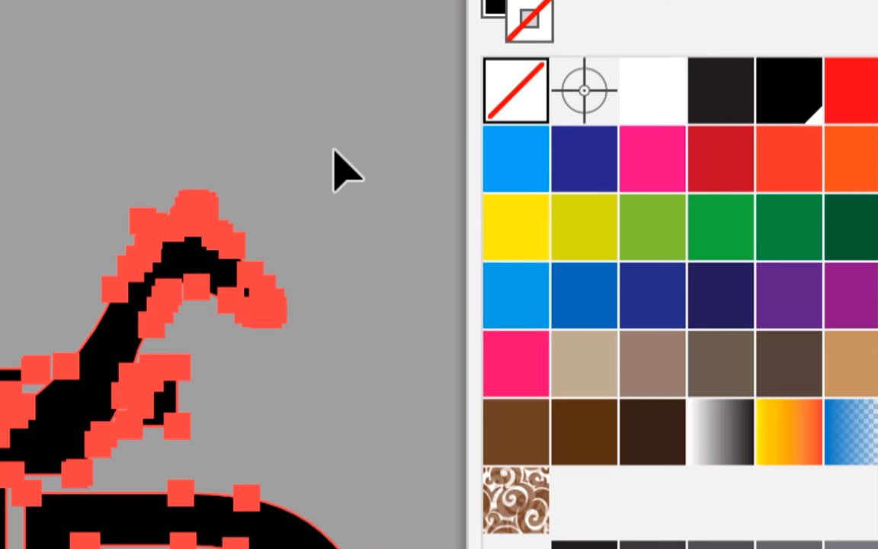
pyautogui.click(336, 165)
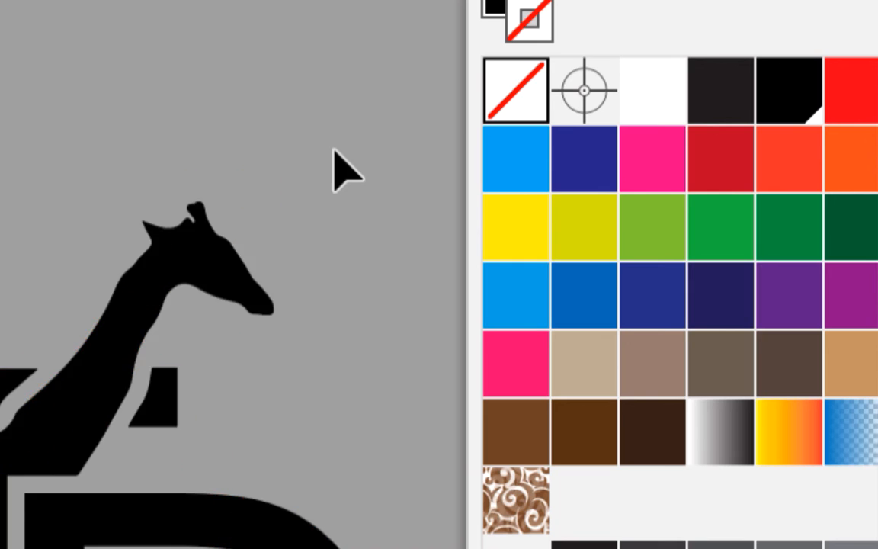
# Step: Try to fill the copy's giraffe with the yellow swatch C=5 M=0 J=90 N=0
pyautogui.moveTo(516, 226); pyautogui.dragTo(209, 291)
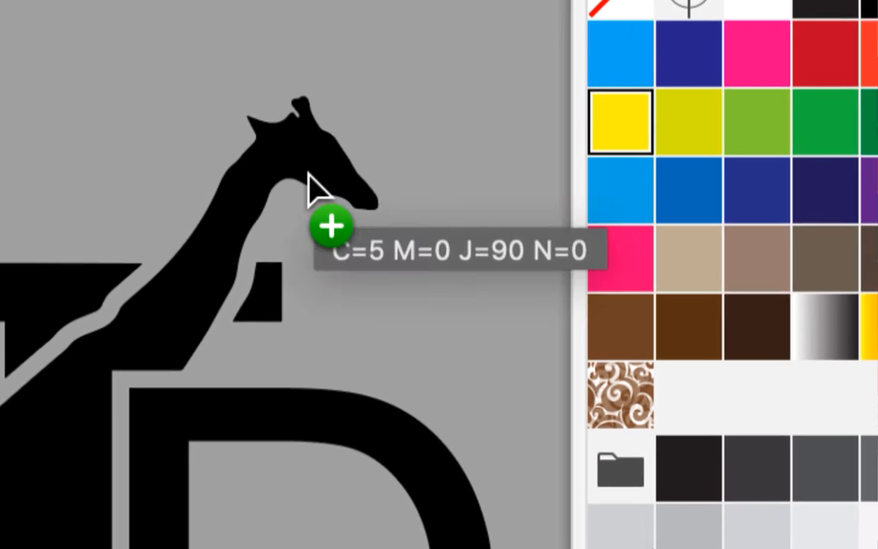
pyautogui.moveTo(313, 187); pyautogui.dragTo(307, 185)
pyautogui.hotkey('ctrl', 'z')
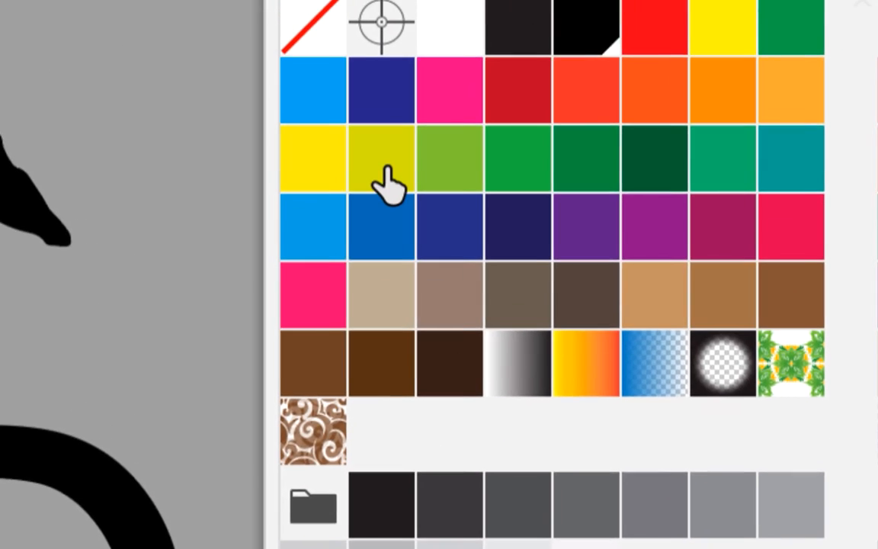
# Step: Fill the monogram copy's giraffe with the yellow-green swatch
pyautogui.moveTo(385, 182); pyautogui.dragTo(317, 187)
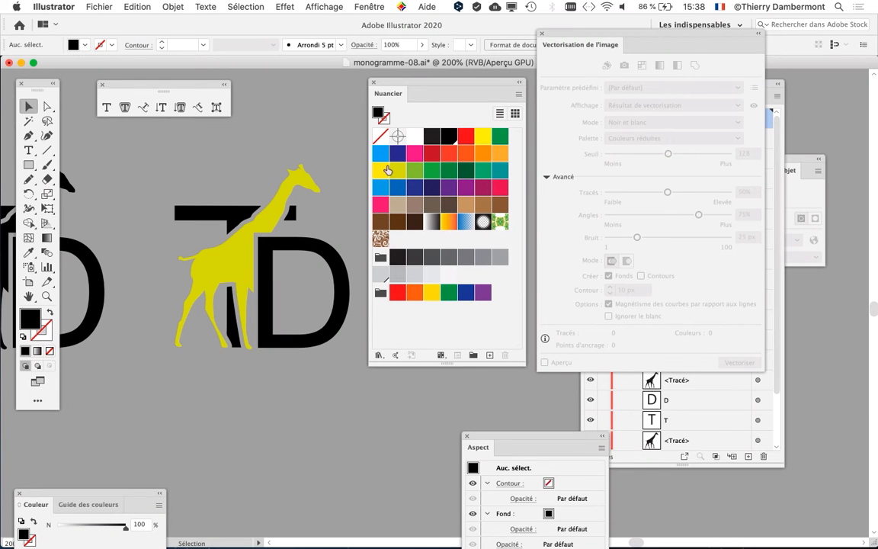
# Step: Try Magenta CMJN on the T's crossbar pieces and red-orange on the D and the T's stem, then return the stem to black
pyautogui.moveTo(410, 156); pyautogui.dragTo(237, 210)
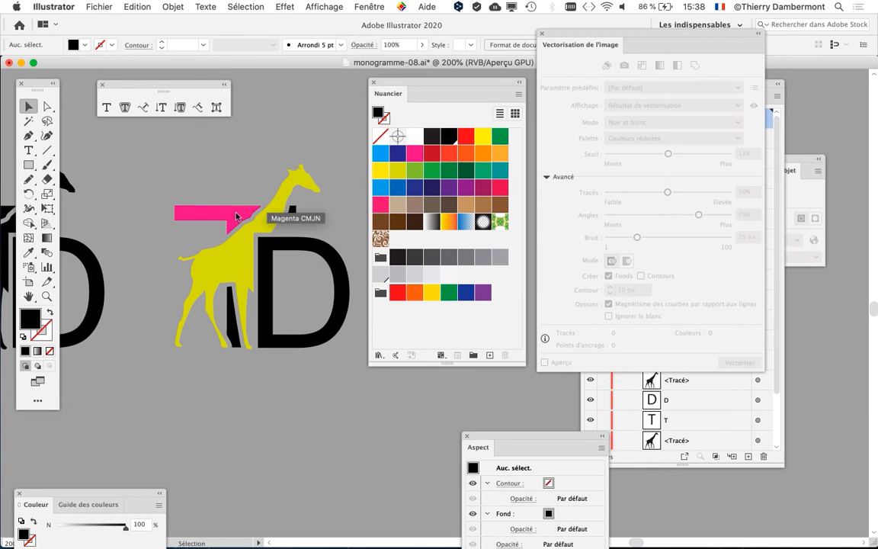
pyautogui.moveTo(448, 156); pyautogui.dragTo(290, 246)
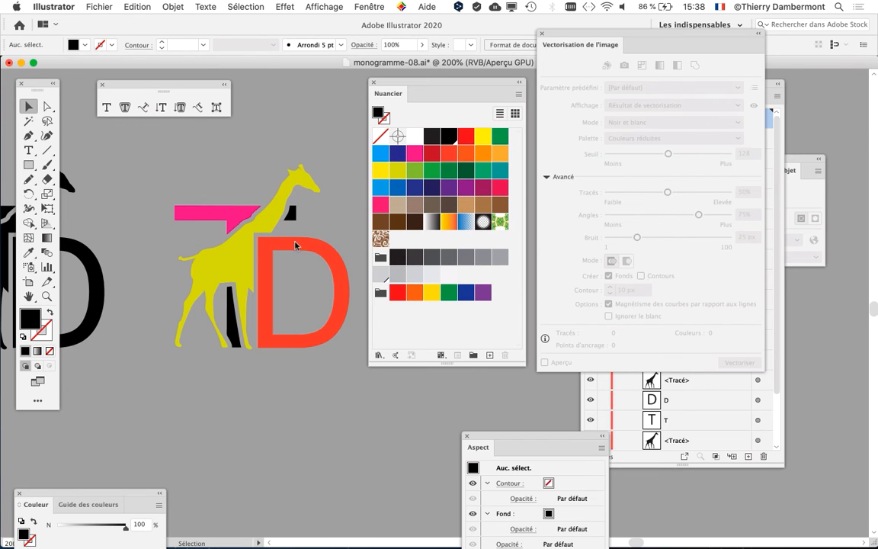
pyautogui.moveTo(415, 157); pyautogui.dragTo(291, 212)
pyautogui.moveTo(449, 151); pyautogui.dragTo(232, 320)
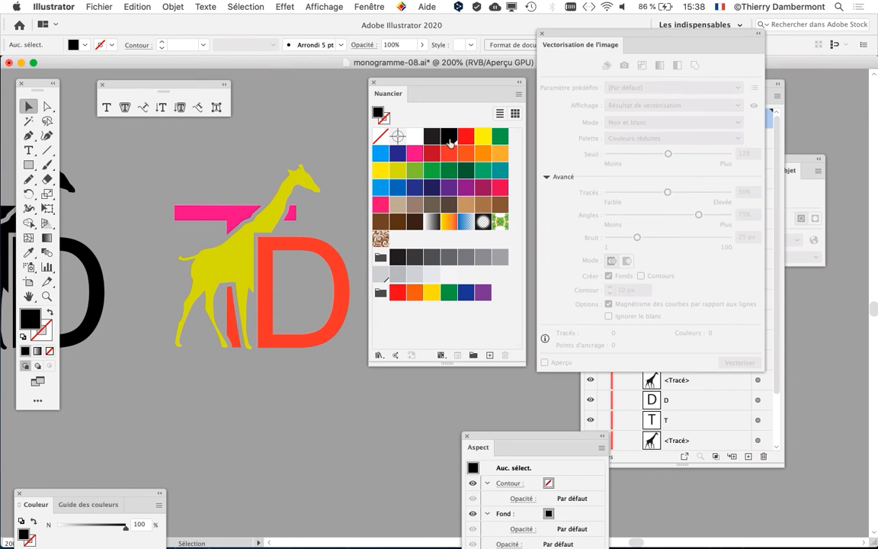
pyautogui.moveTo(450, 142); pyautogui.dragTo(235, 312)
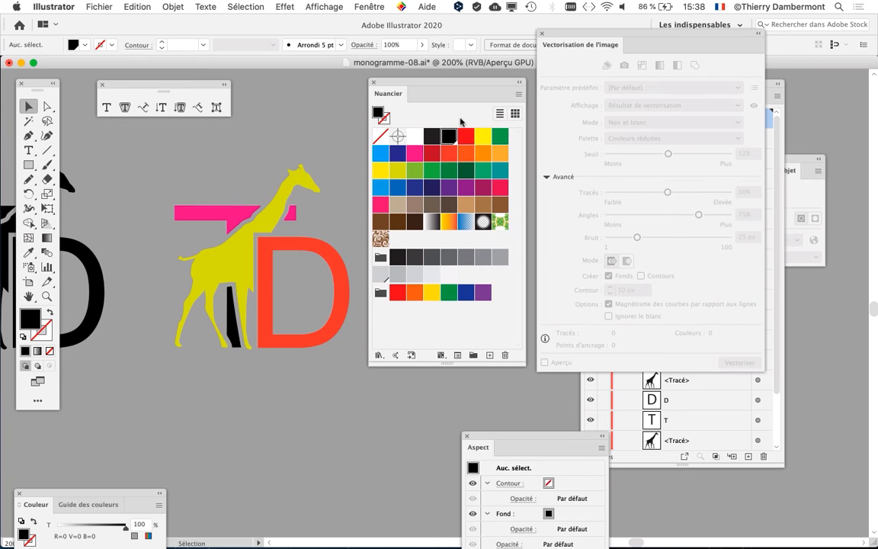
# Step: Fill the copy's D with light orange and all three pieces of its T with teal green
pyautogui.moveTo(496, 155); pyautogui.dragTo(314, 250)
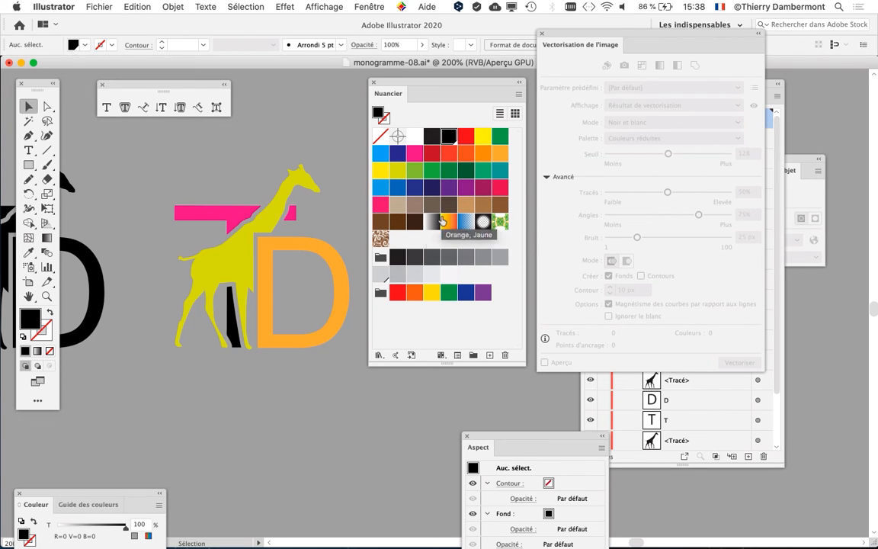
pyautogui.moveTo(477, 171); pyautogui.dragTo(215, 207)
pyautogui.moveTo(486, 173); pyautogui.dragTo(292, 215)
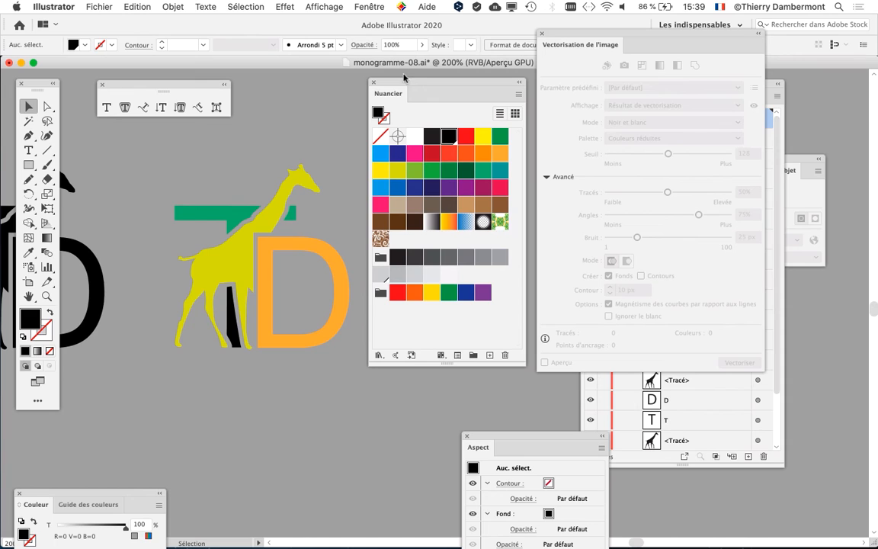
pyautogui.moveTo(478, 172); pyautogui.dragTo(232, 326)
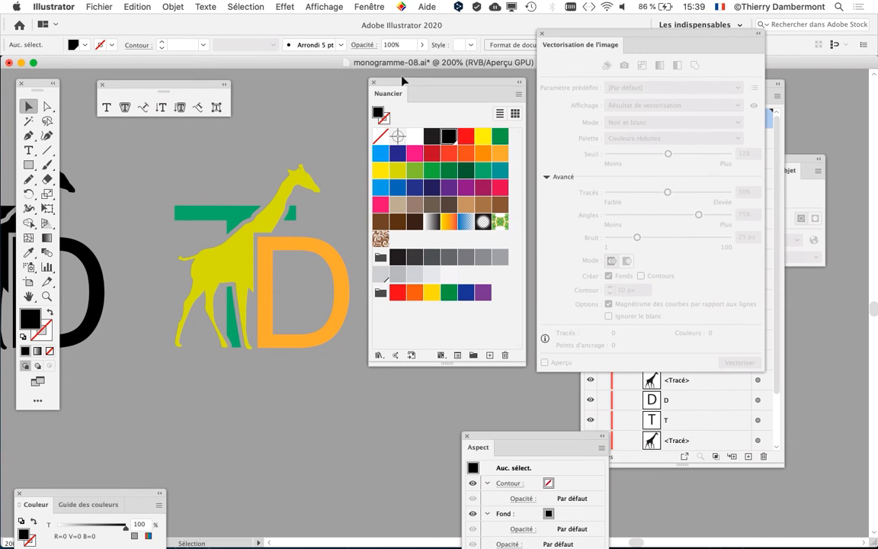
# Step: Widen the artboard to the right until it encloses both the black monogram and its colored copy
pyautogui.moveTo(381, 79); pyautogui.dragTo(435, 81)
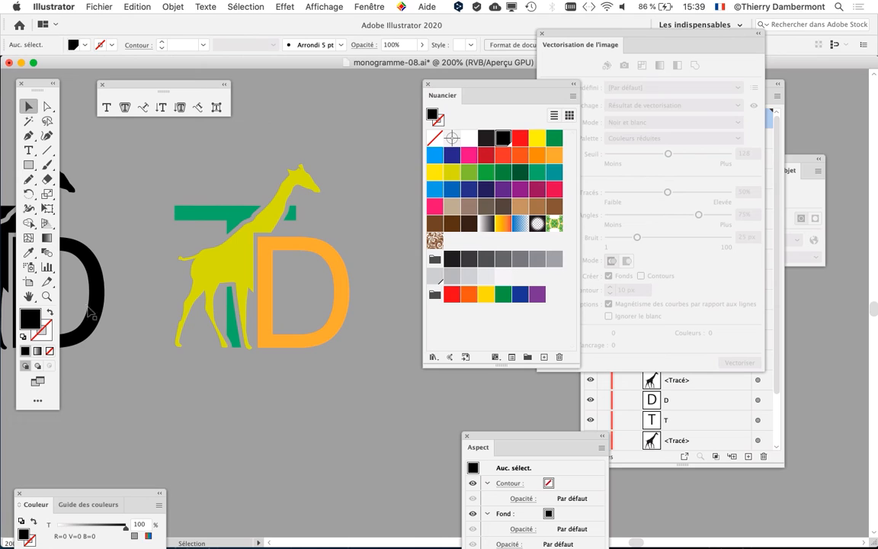
pyautogui.click(28, 281)
pyautogui.scroll(-2, 180, 310)
pyautogui.hscroll(-3, 183, 313)
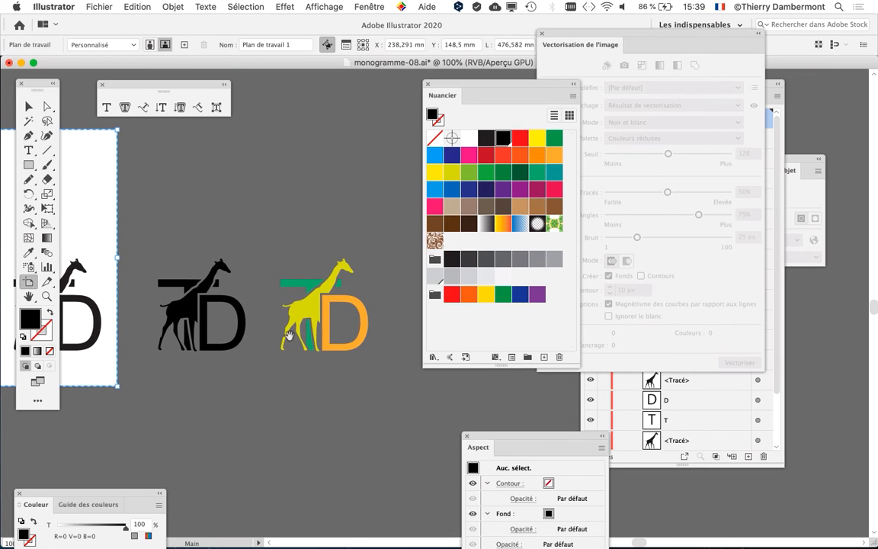
pyautogui.moveTo(117, 258); pyautogui.dragTo(396, 258)
pyautogui.click(29, 107)
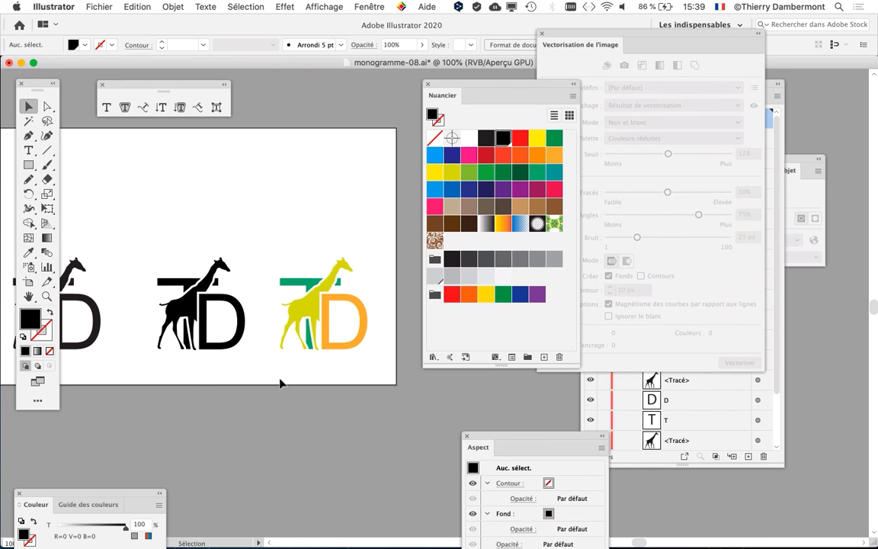
# Step: Examine the recolored monogram up close, with the color swatches moved clear of the artwork
pyautogui.scroll(2, 354, 349)
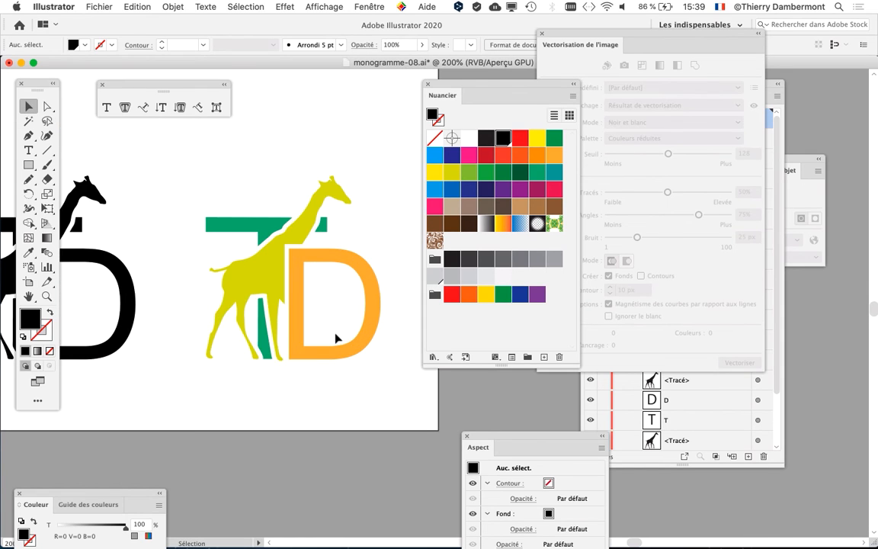
pyautogui.scroll(3, 337, 338)
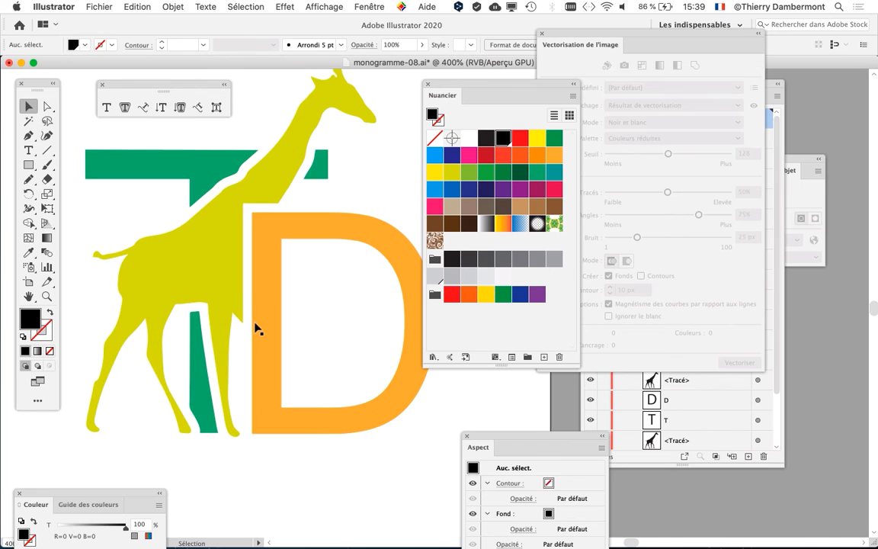
pyautogui.moveTo(256, 316); pyautogui.dragTo(239, 338)
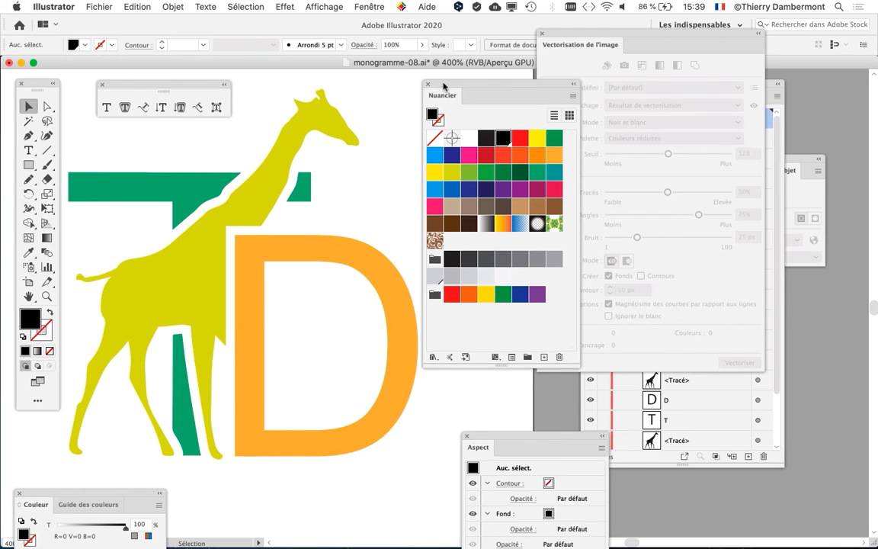
pyautogui.moveTo(443, 86); pyautogui.dragTo(541, 99)
pyautogui.moveTo(373, 147); pyautogui.dragTo(395, 188)
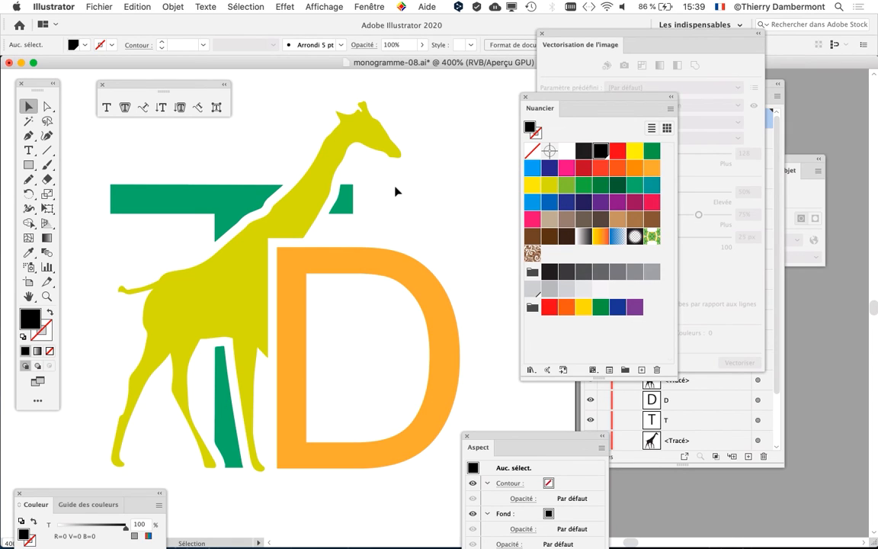
pyautogui.scroll(-1, 305, 329)
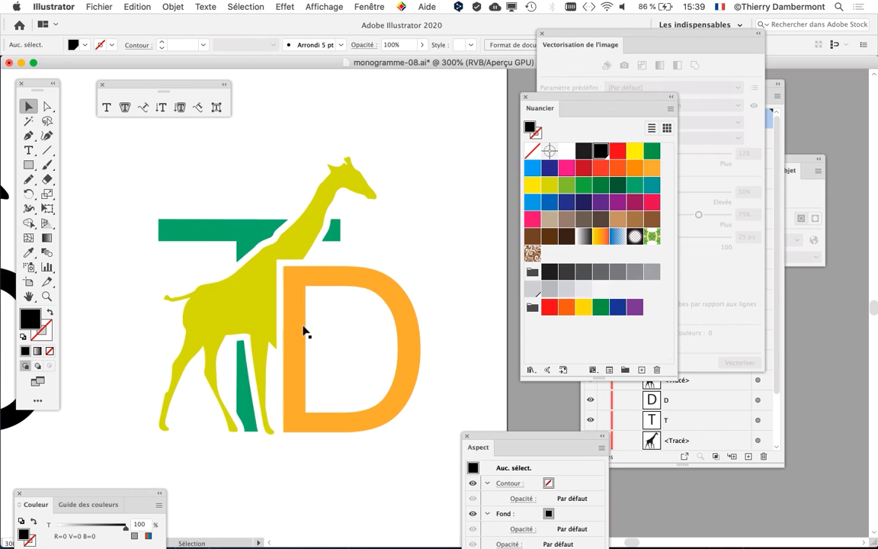
pyautogui.scroll(-3, 373, 286)
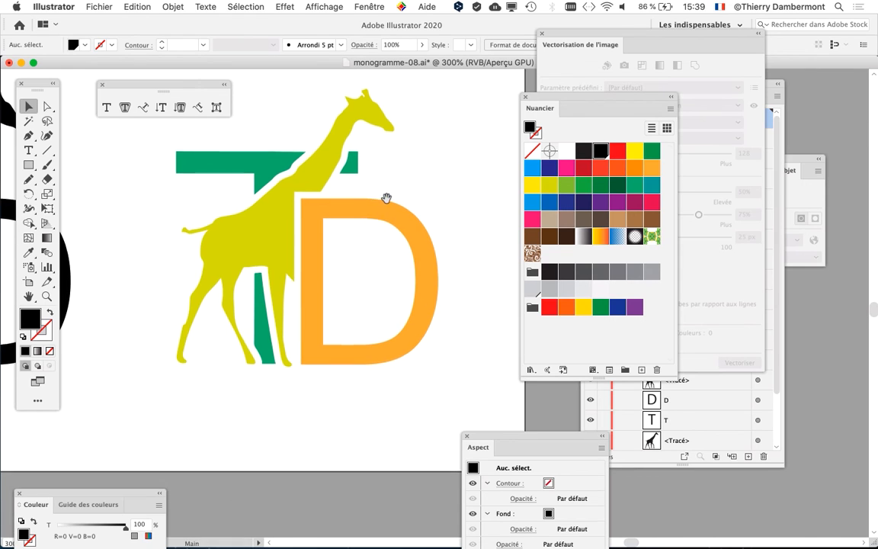
# Step: Add the point text "Boucherie chevaline" just below the feet of the colored giraffe
pyautogui.click(28, 151)
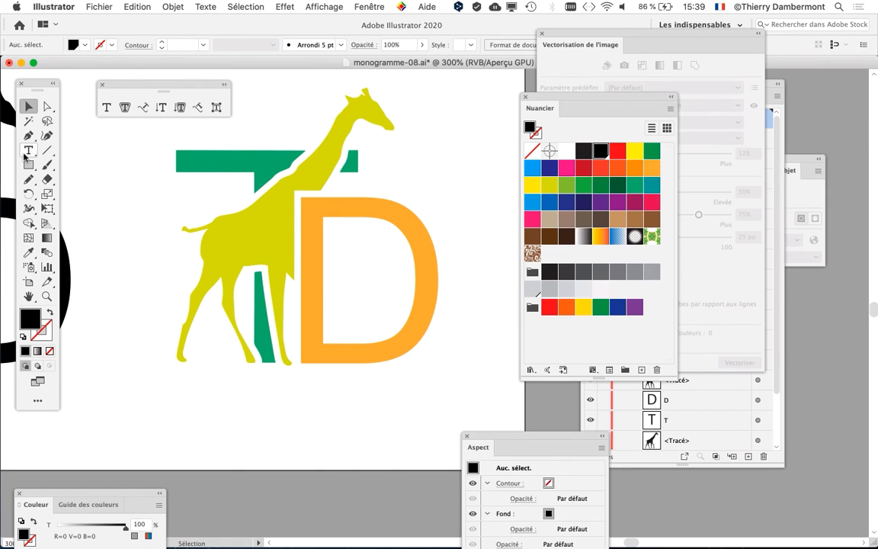
pyautogui.click(180, 382)
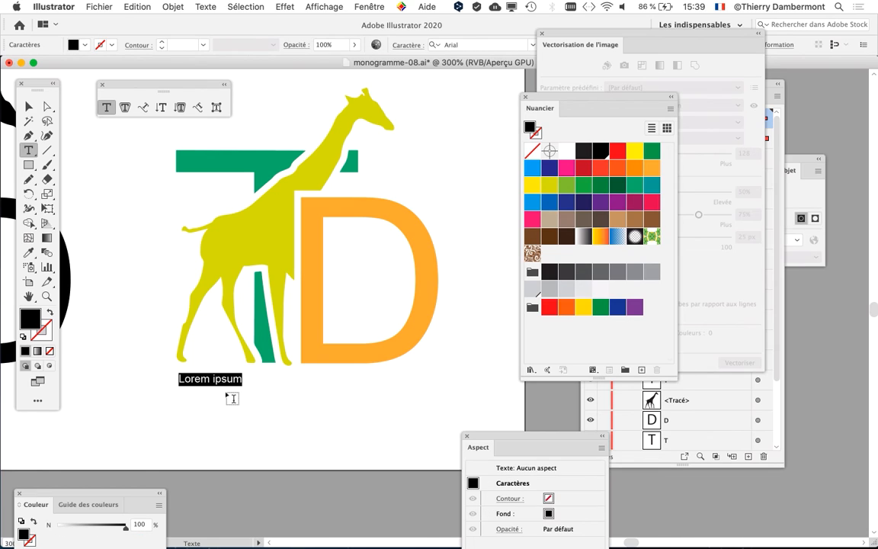
pyautogui.write('Bouc')
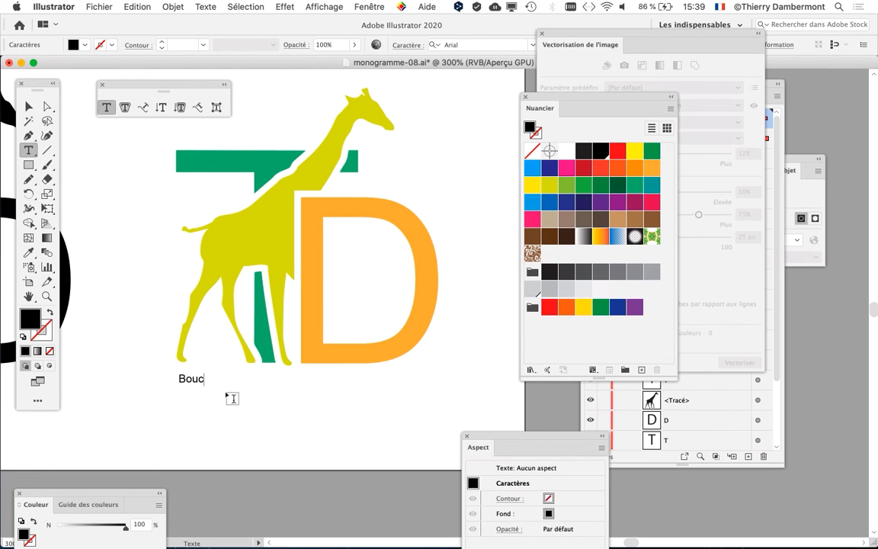
pyautogui.write('herie chevalibne')
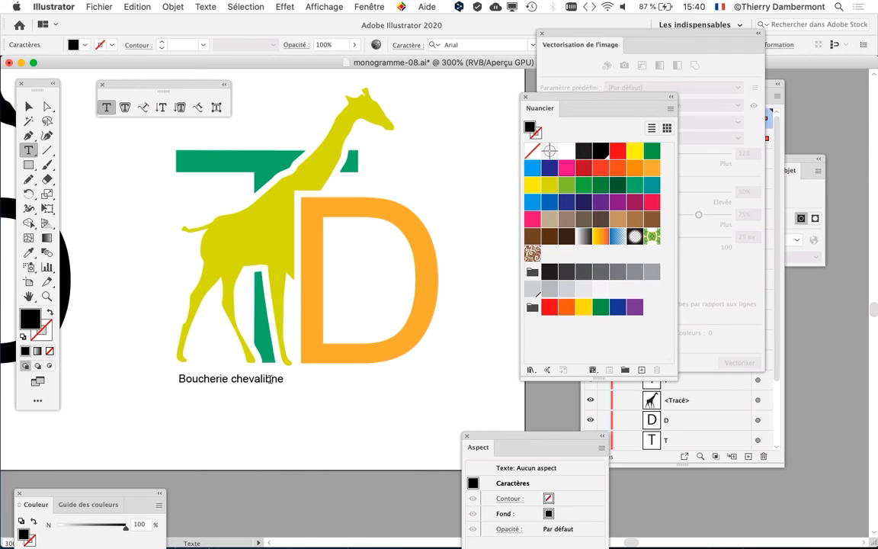
pyautogui.click(28, 105)
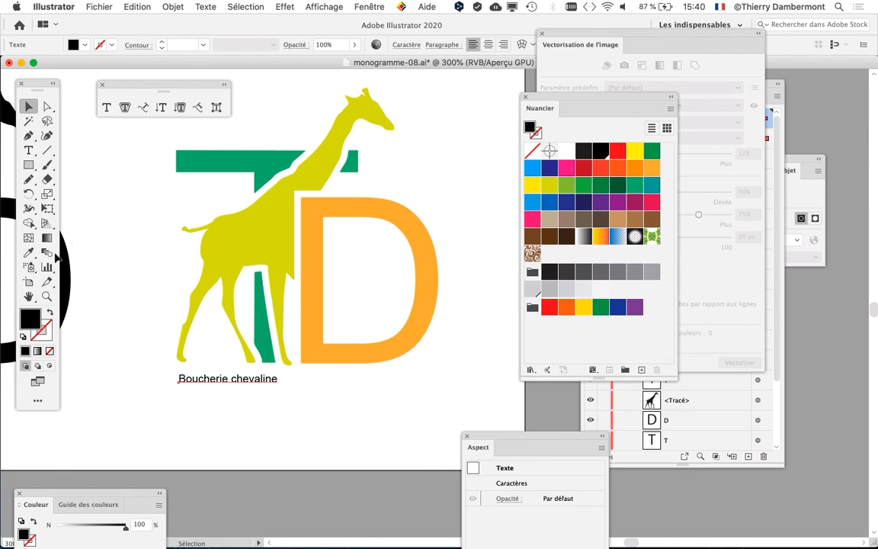
# Step: Enlarge the tagline to about the width of the monogram and move it slightly up, closer to the letters
pyautogui.click(46, 208)
pyautogui.moveTo(279, 388); pyautogui.dragTo(430, 426)
pyautogui.click(32, 106)
pyautogui.click(311, 453)
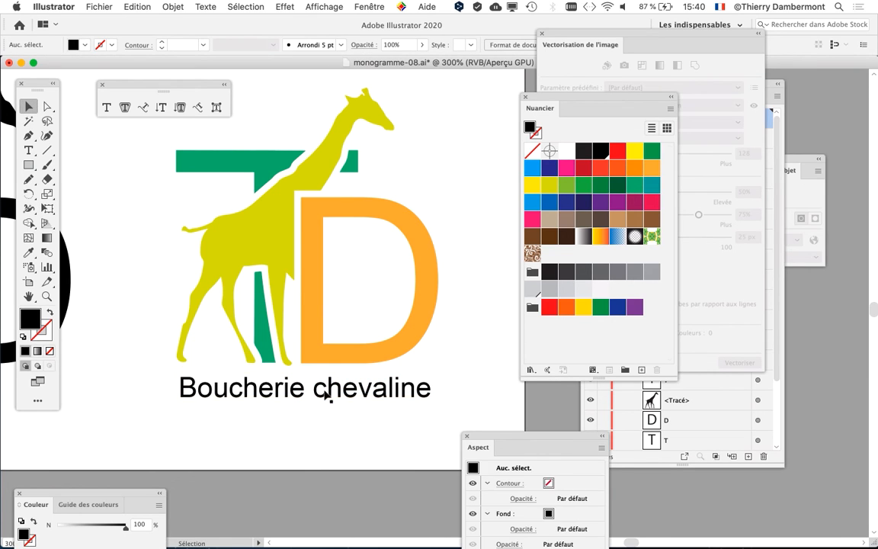
pyautogui.moveTo(323, 398); pyautogui.dragTo(324, 393)
pyautogui.click(332, 432)
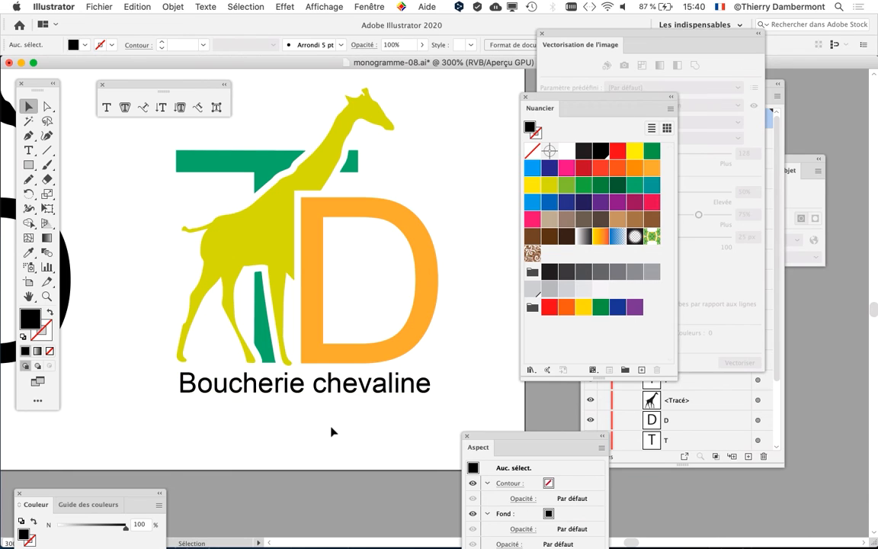
# Step: Open the character settings for the "Boucherie chevaline" text and set its kerning to Optique
pyautogui.scroll(-1, 333, 419)
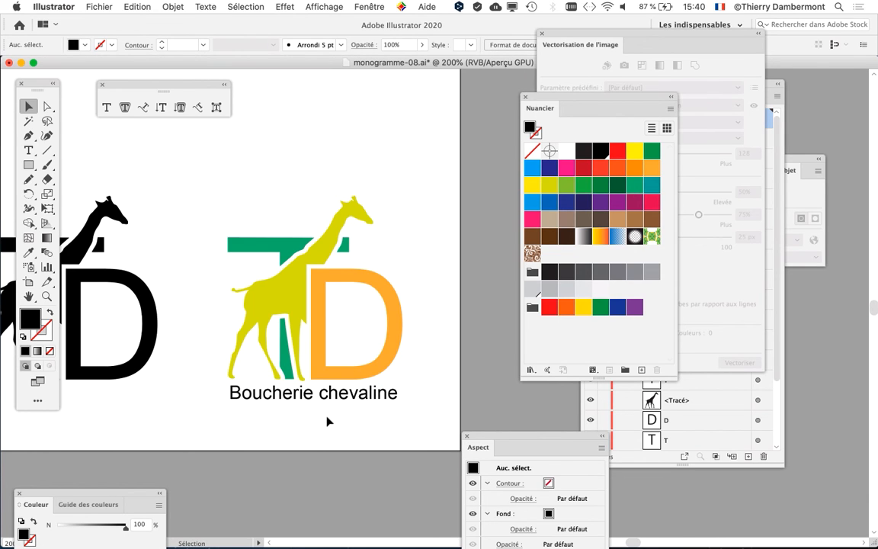
pyautogui.scroll(1, 336, 408)
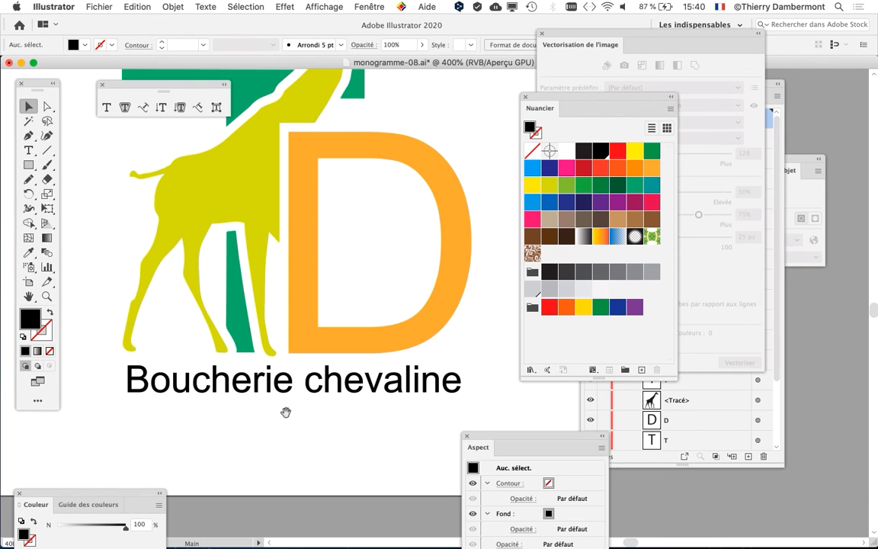
pyautogui.scroll(1, 274, 389)
pyautogui.click(249, 347)
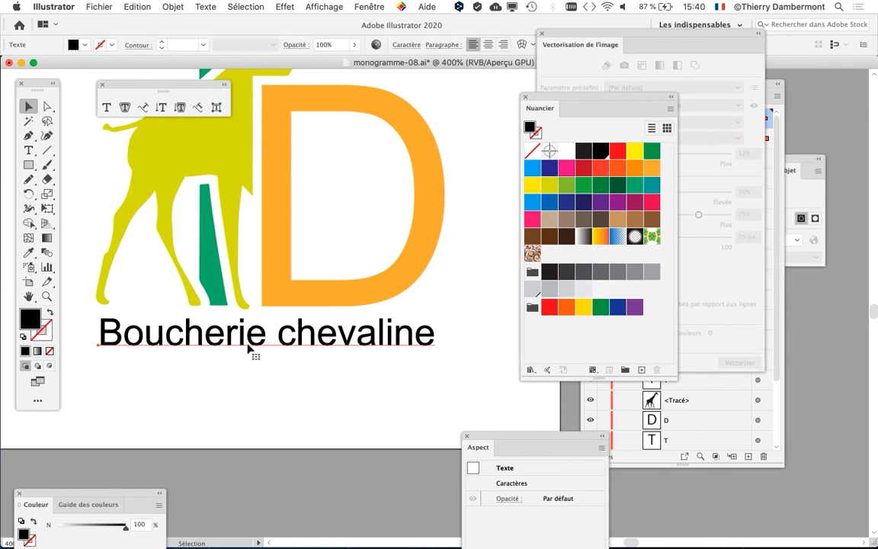
pyautogui.scroll(-3, 246, 339)
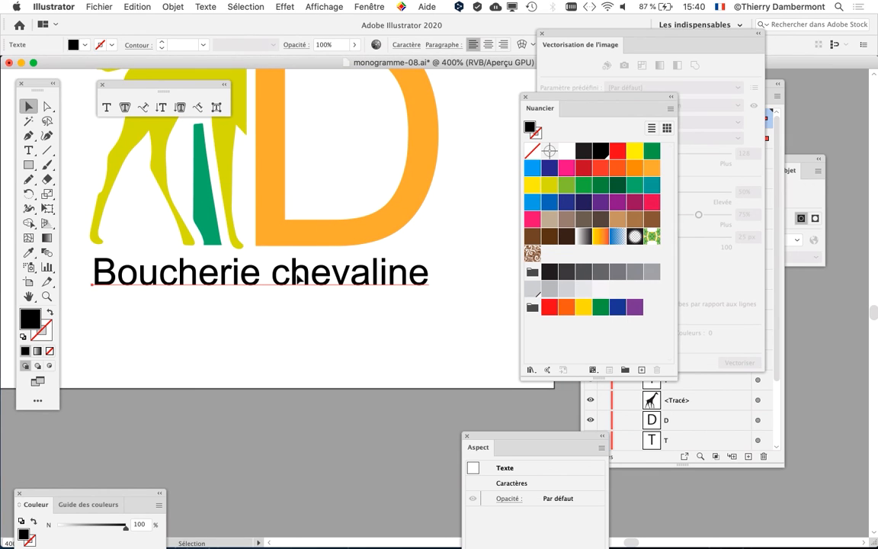
pyautogui.click(370, 6)
pyautogui.moveTo(458, 502)
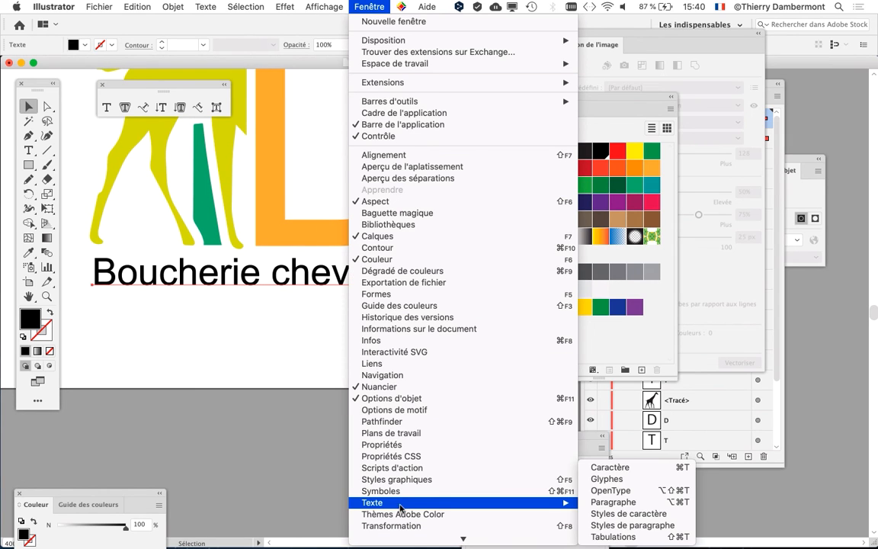
pyautogui.click(602, 467)
pyautogui.moveTo(453, 207); pyautogui.dragTo(295, 301)
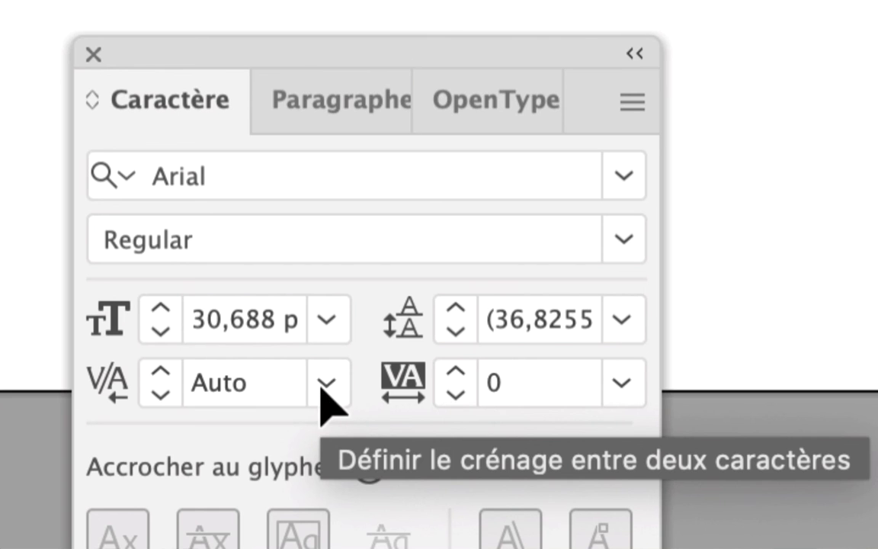
pyautogui.click(323, 386)
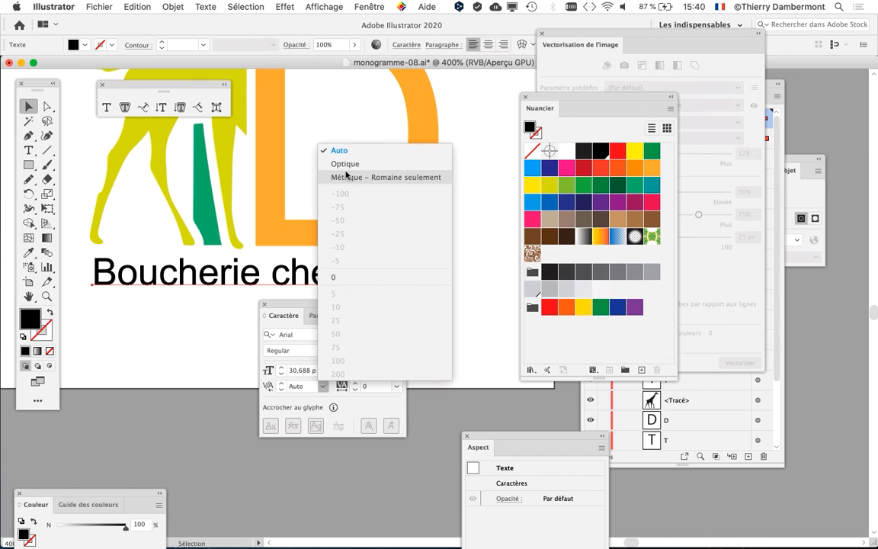
pyautogui.click(345, 165)
# Step: Clear the workspace around the tagline by closing the swatches, image tracing, layers and appearance panels
pyautogui.scroll(2, 215, 299)
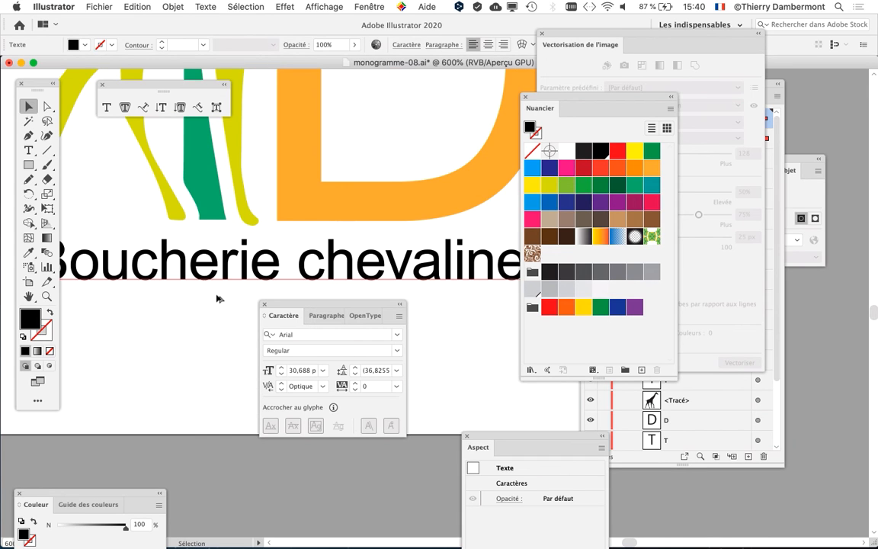
pyautogui.click(525, 97)
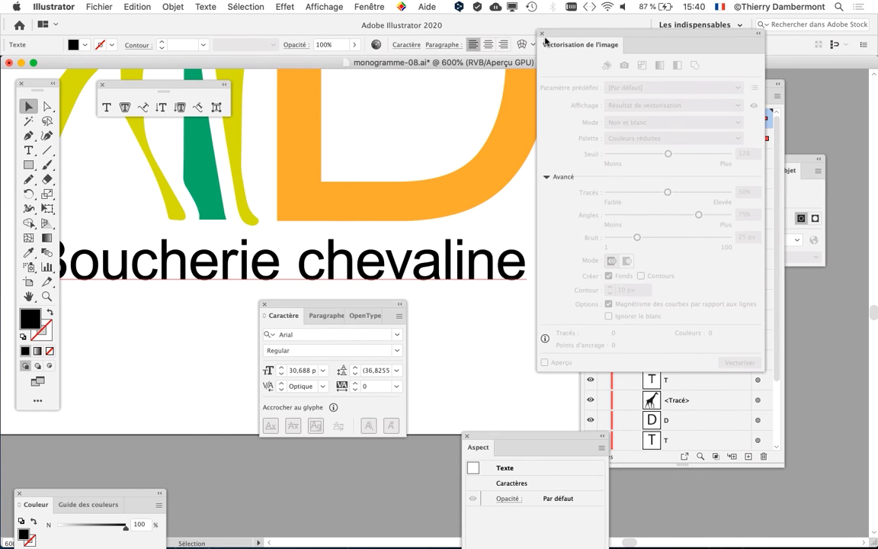
pyautogui.click(541, 33)
pyautogui.click(584, 83)
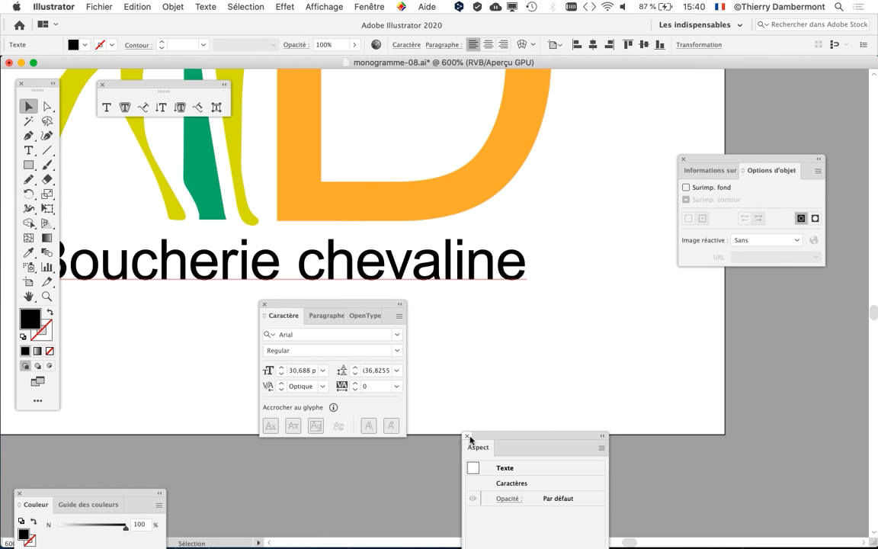
pyautogui.click(467, 437)
pyautogui.moveTo(480, 357); pyautogui.dragTo(549, 333)
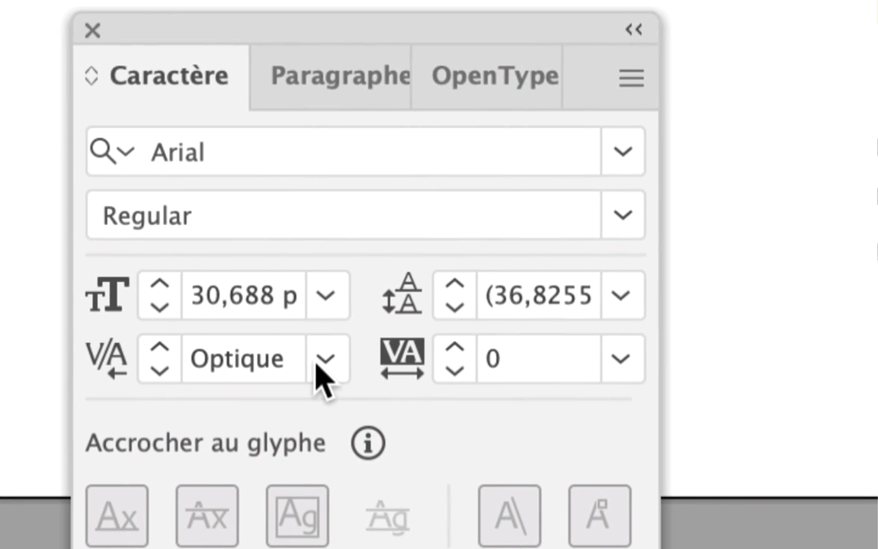
# Step: Compare the tagline's letter spacing by switching its kerning to Métrique – Romaine seulement and back to Optique
pyautogui.click(369, 352)
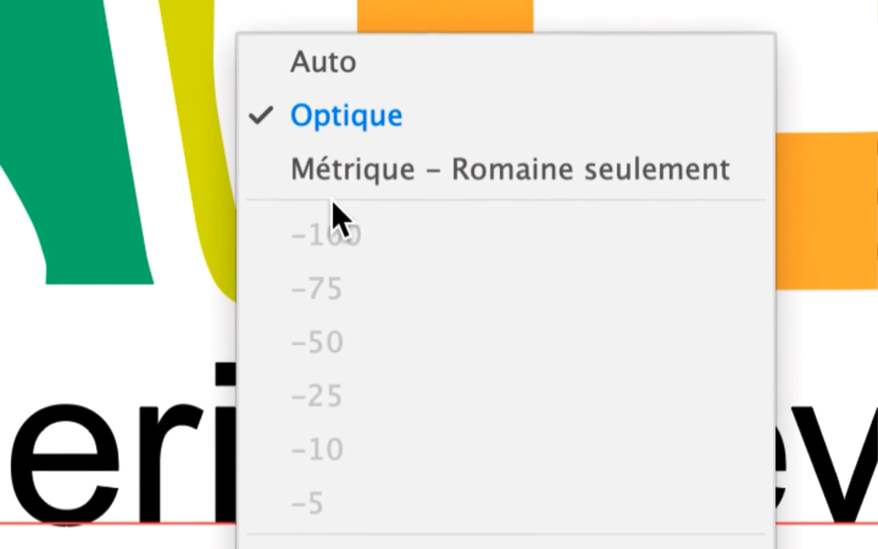
pyautogui.click(337, 206)
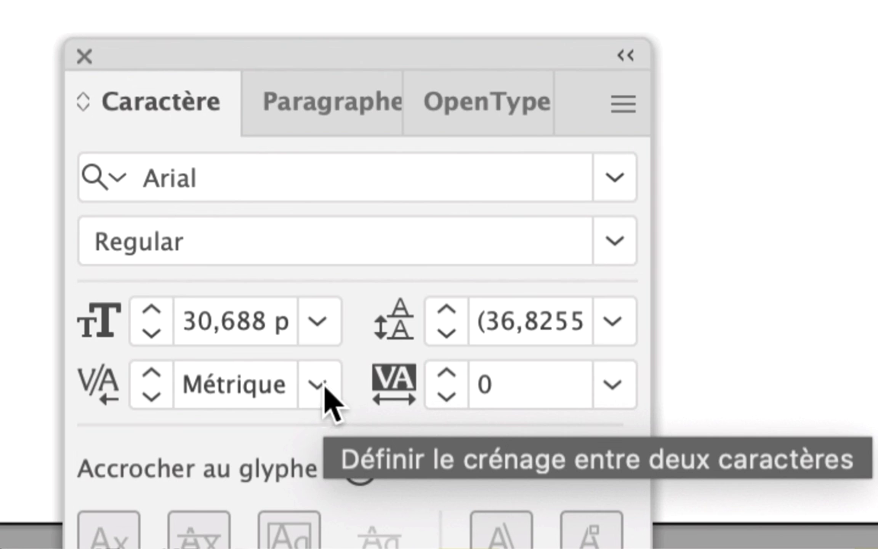
pyautogui.click(324, 388)
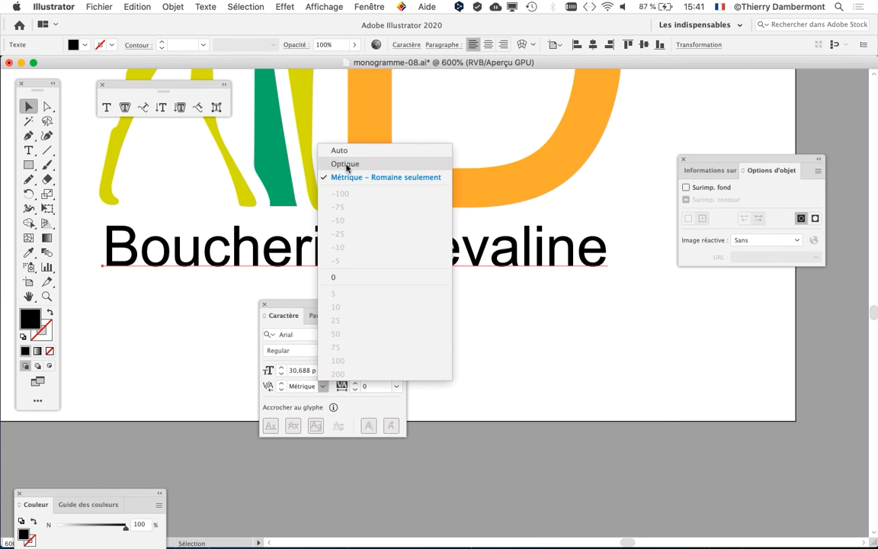
pyautogui.click(345, 165)
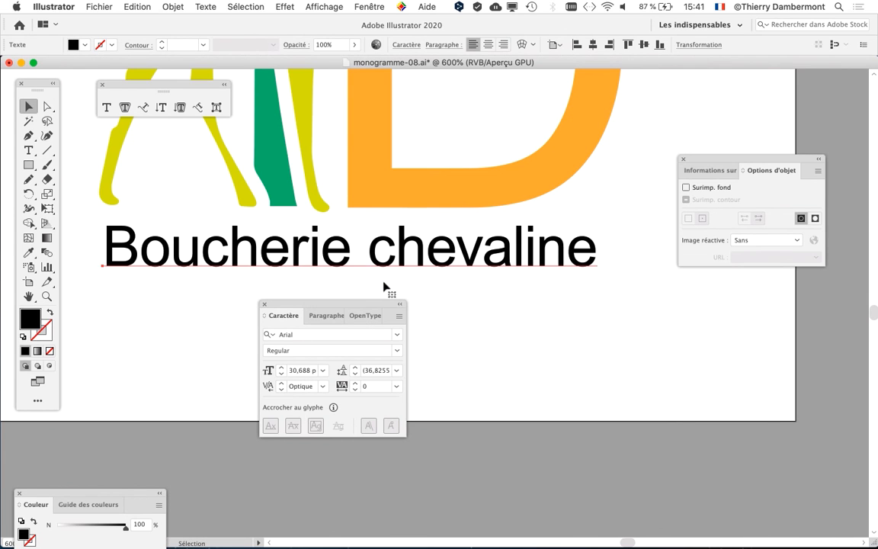
# Step: Tighten the kerning between the B and o of "Boucherie" to -26
pyautogui.moveTo(350, 306); pyautogui.dragTo(408, 319)
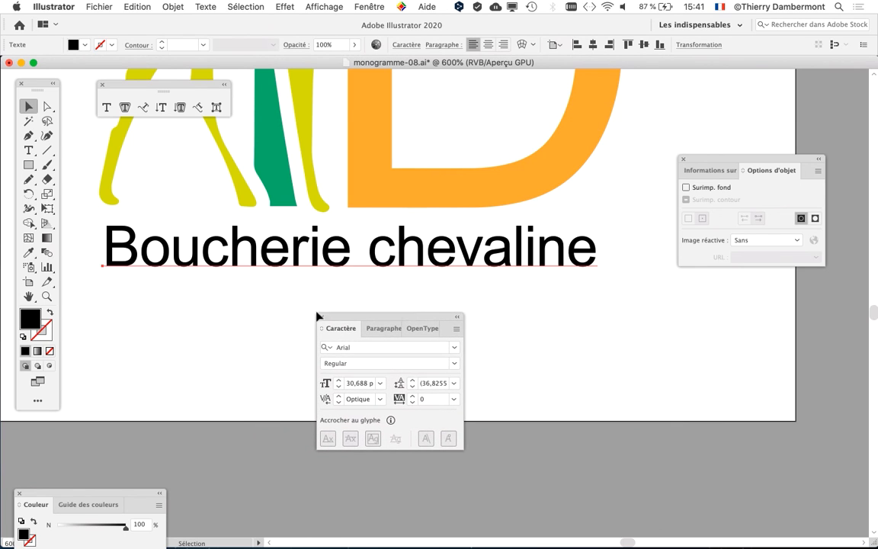
pyautogui.scroll(2, 150, 300)
pyautogui.click(30, 151)
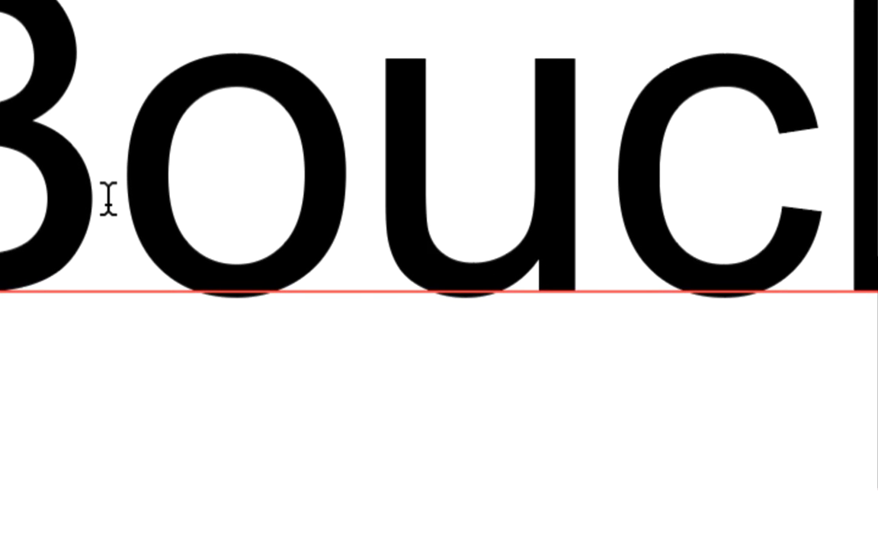
pyautogui.click(109, 198)
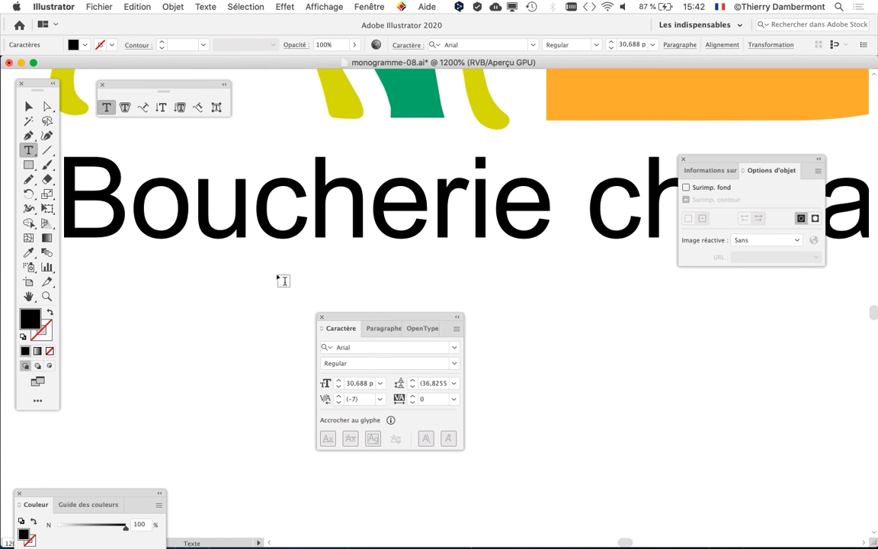
pyautogui.moveTo(349, 321); pyautogui.dragTo(147, 267)
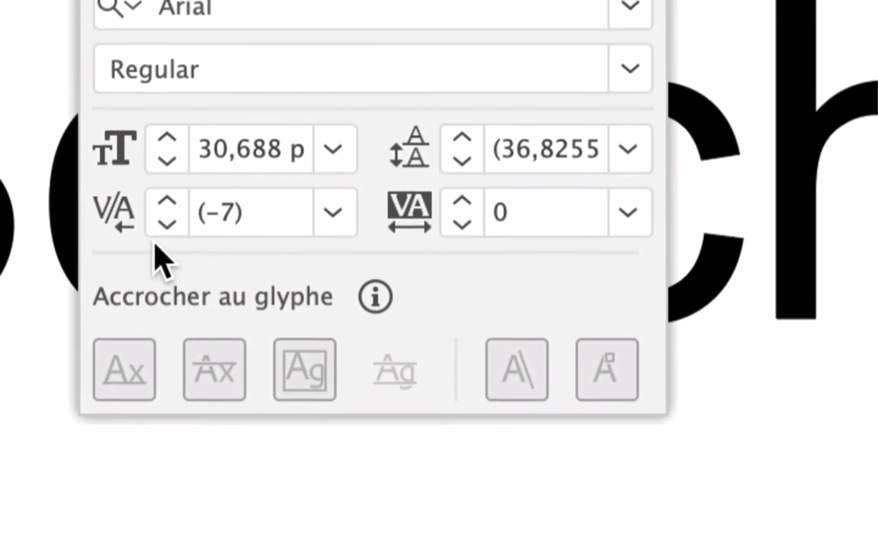
pyautogui.click(165, 195)
pyautogui.click(165, 195)
pyautogui.click(164, 196)
pyautogui.click(164, 196)
pyautogui.click(165, 195)
pyautogui.click(165, 195)
pyautogui.click(157, 240)
pyautogui.click(158, 241)
pyautogui.click(158, 240)
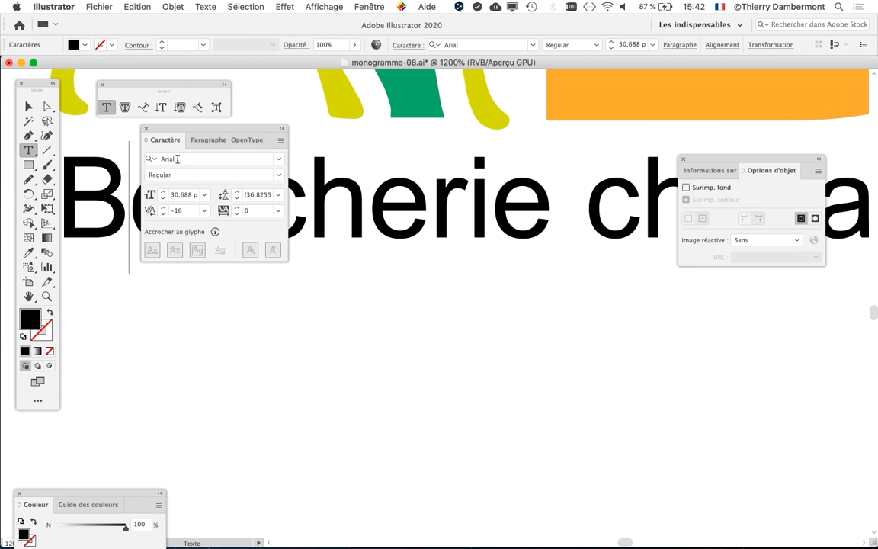
pyautogui.moveTo(162, 128); pyautogui.dragTo(243, 120)
pyautogui.click(244, 207)
pyautogui.click(244, 207)
pyautogui.click(243, 206)
pyautogui.click(244, 206)
pyautogui.click(244, 207)
pyautogui.click(243, 207)
pyautogui.click(244, 206)
pyautogui.click(244, 207)
pyautogui.click(244, 207)
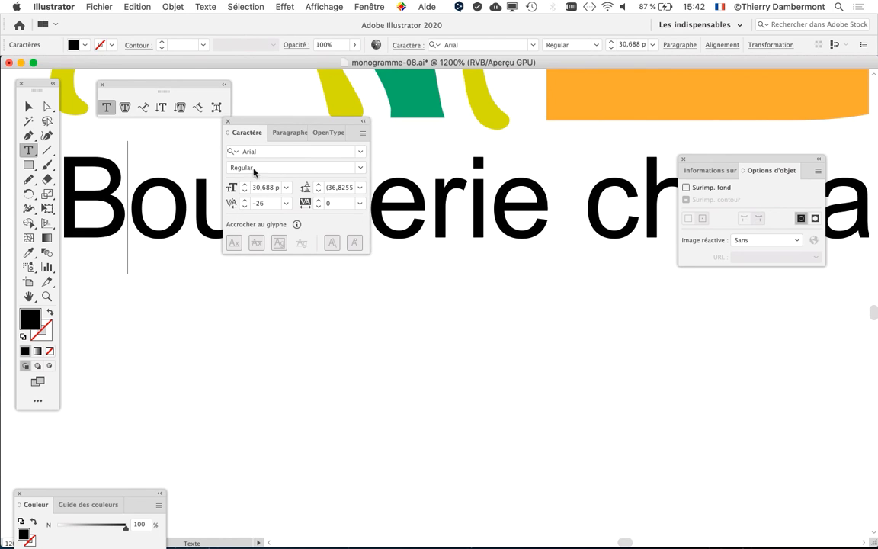
# Step: Tighten the kerning between the u and c of "Boucherie"
pyautogui.moveTo(298, 121); pyautogui.dragTo(398, 350)
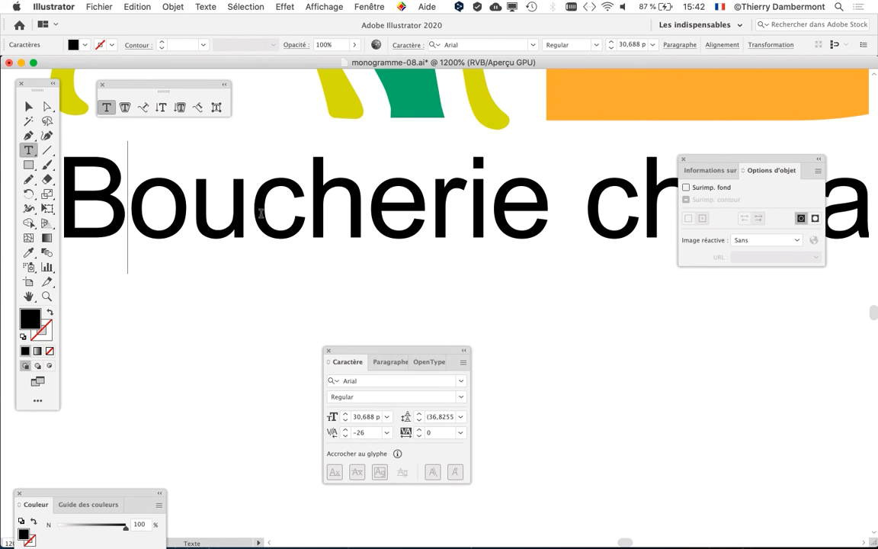
pyautogui.click(261, 212)
pyautogui.scroll(1, 261, 214)
pyautogui.scroll(1, 250, 208)
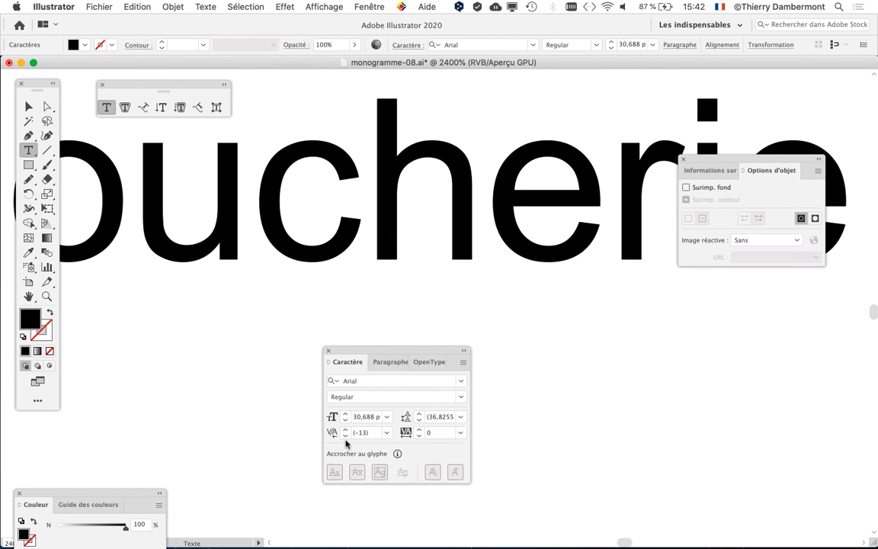
pyautogui.click(344, 435)
pyautogui.click(345, 436)
pyautogui.click(344, 435)
pyautogui.click(345, 435)
pyautogui.click(344, 435)
pyautogui.click(344, 435)
pyautogui.click(344, 435)
pyautogui.click(344, 436)
pyautogui.click(345, 435)
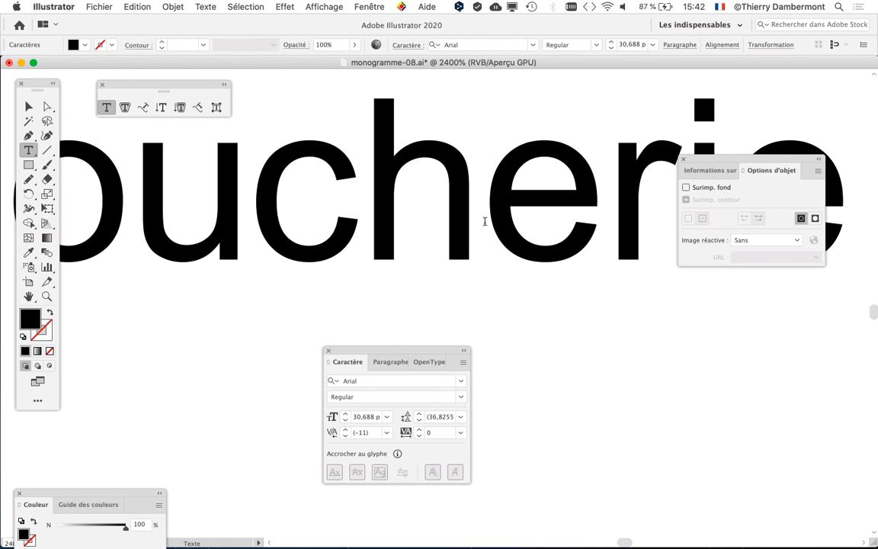
# Step: Set the kerning between the h and e of "Boucherie" to -19
pyautogui.scroll(-1, 485, 209)
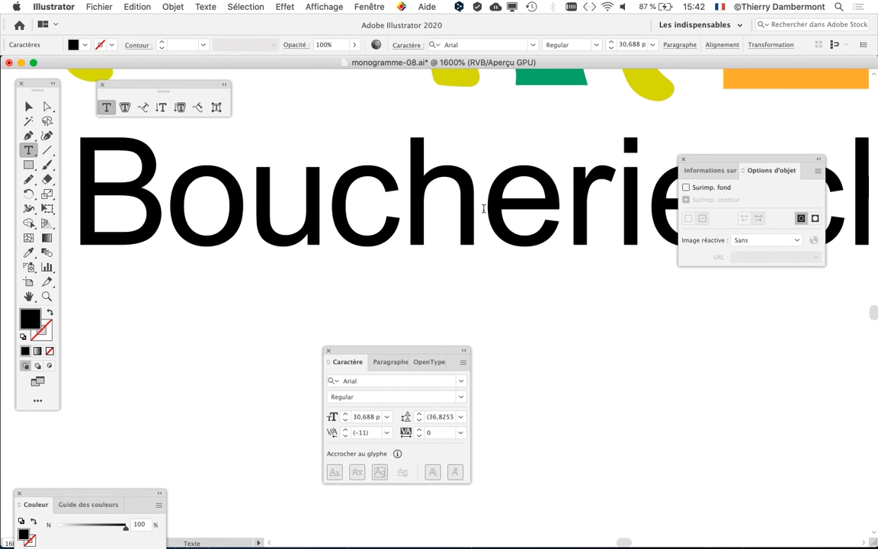
pyautogui.click(344, 436)
pyautogui.click(344, 436)
pyautogui.click(344, 436)
pyautogui.click(345, 436)
pyautogui.click(345, 436)
pyautogui.click(345, 436)
pyautogui.click(345, 436)
pyautogui.click(344, 436)
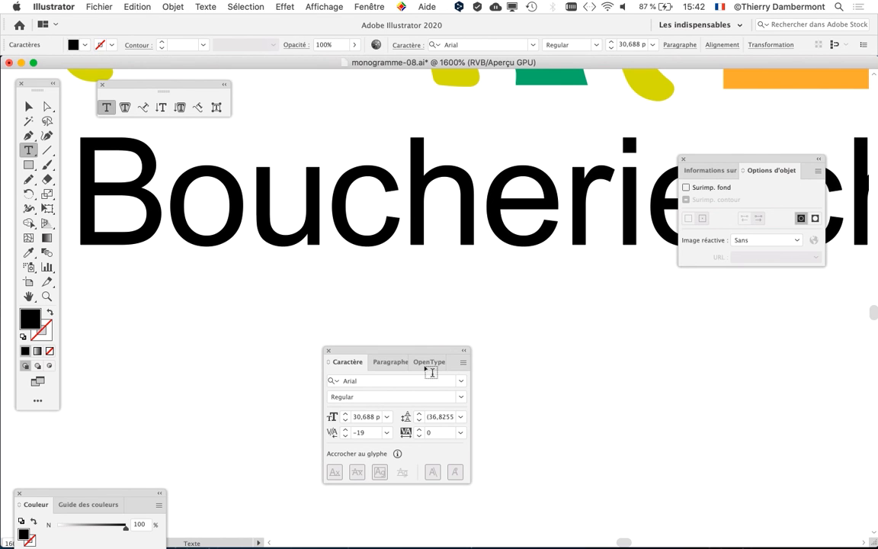
# Step: Close the object options panel and set the kerning between the n and final e of "chevaline" to -20
pyautogui.scroll(-2, 534, 229)
pyautogui.moveTo(528, 234); pyautogui.dragTo(373, 260)
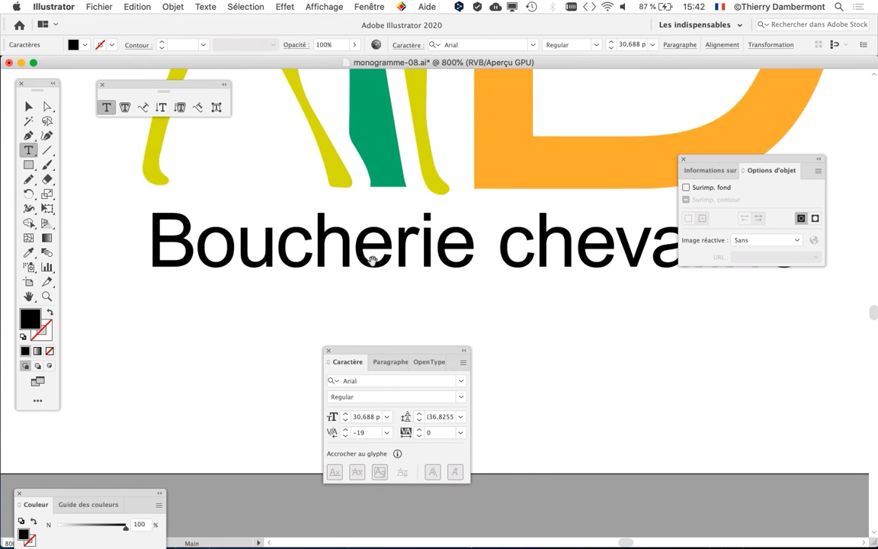
pyautogui.click(684, 158)
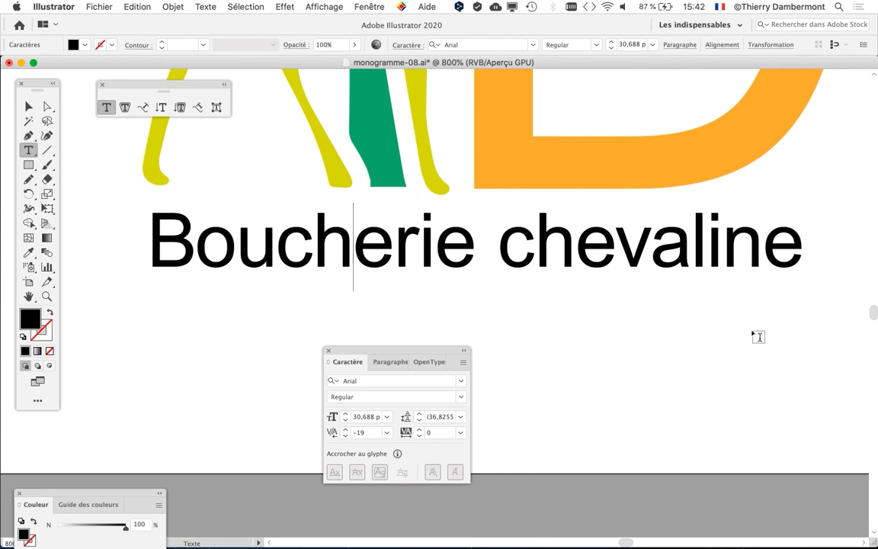
pyautogui.scroll(2, 796, 275)
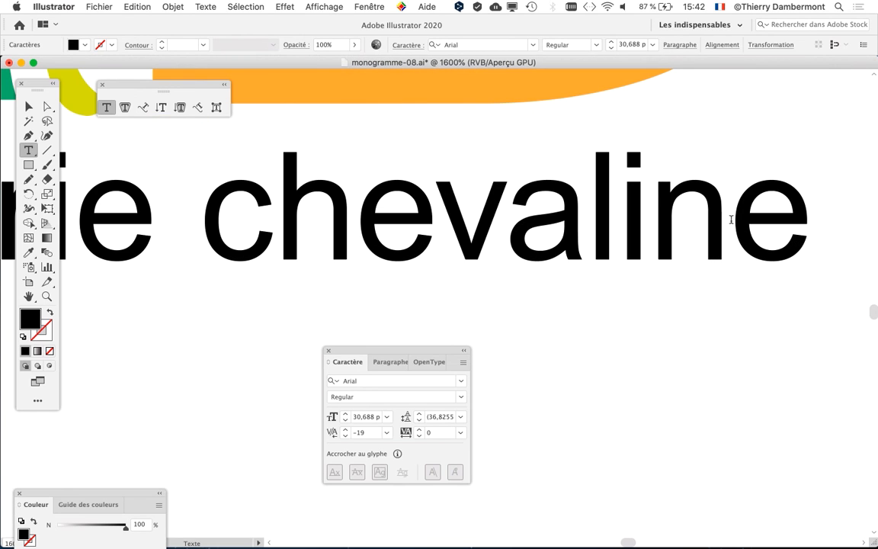
pyautogui.click(731, 220)
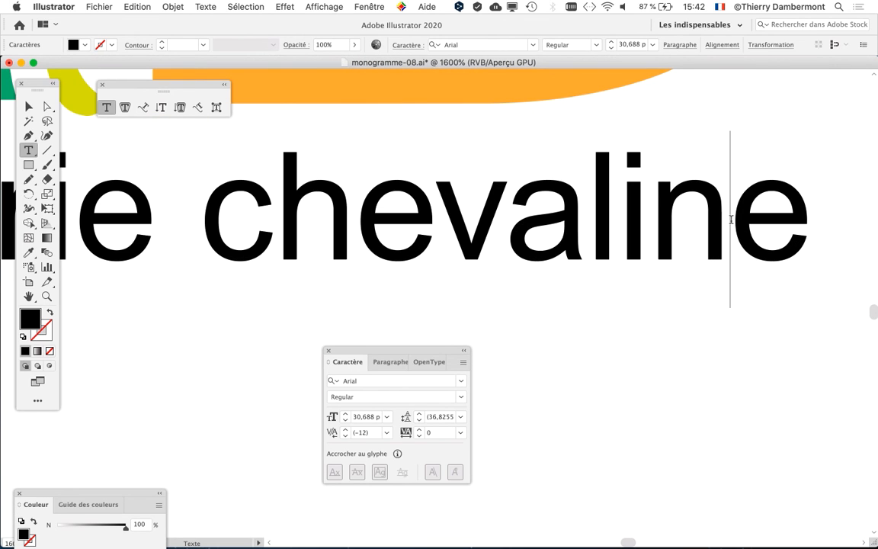
pyautogui.click(345, 436)
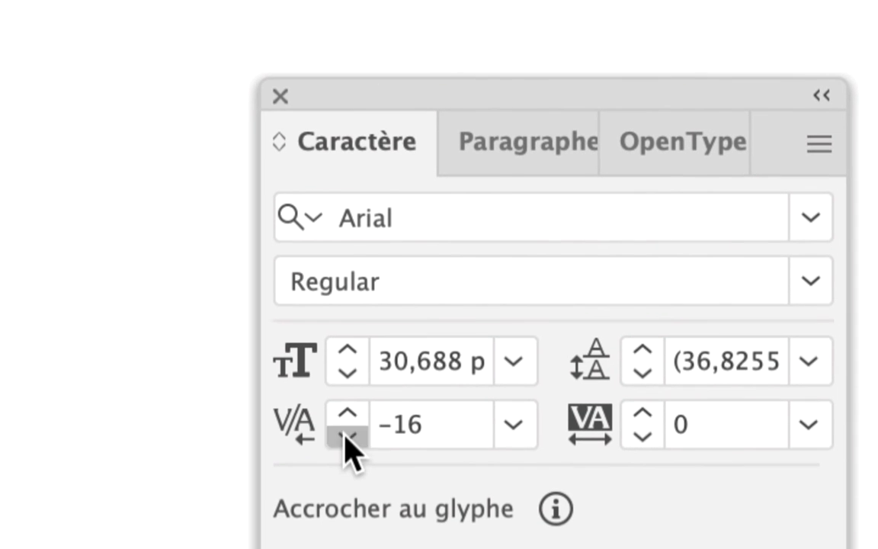
pyautogui.click(347, 436)
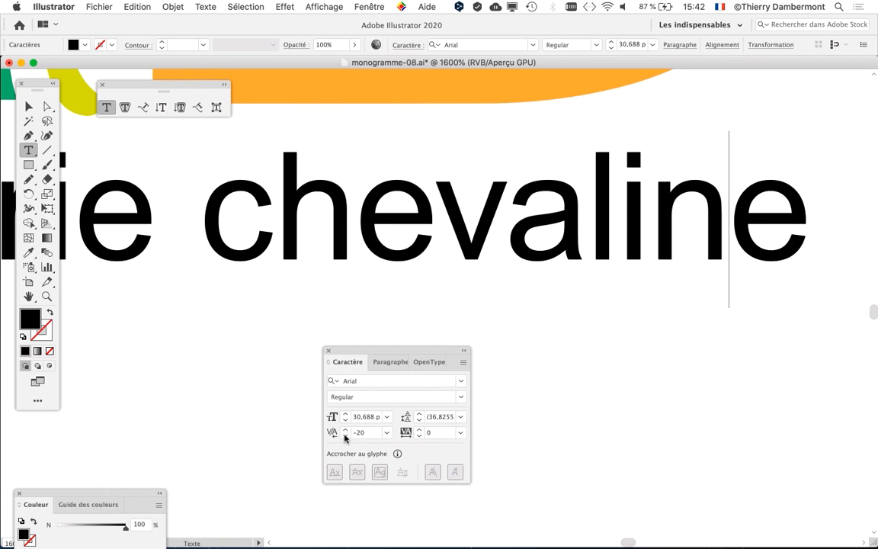
pyautogui.click(347, 436)
pyautogui.click(344, 436)
# Step: Set the kerning between the h and e of "chevaline" to -20
pyautogui.click(357, 223)
pyautogui.click(344, 436)
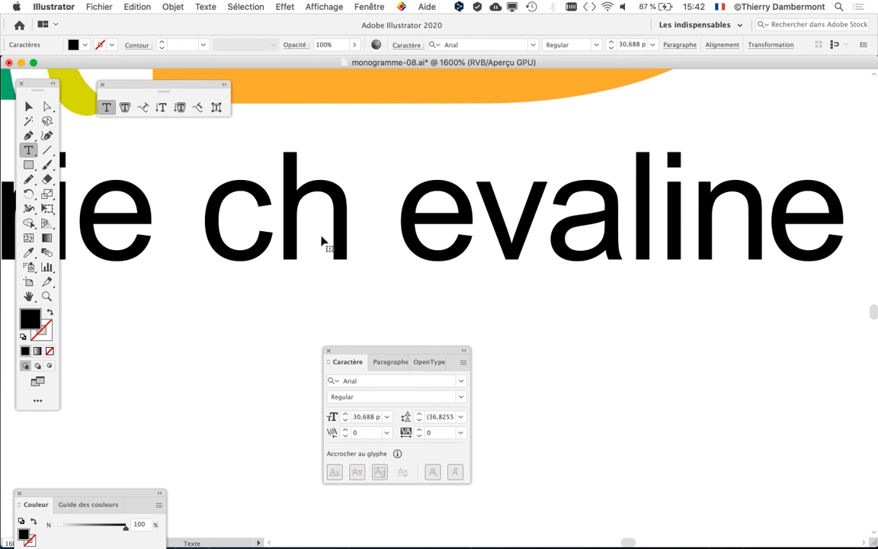
pyautogui.press('BackSpace')
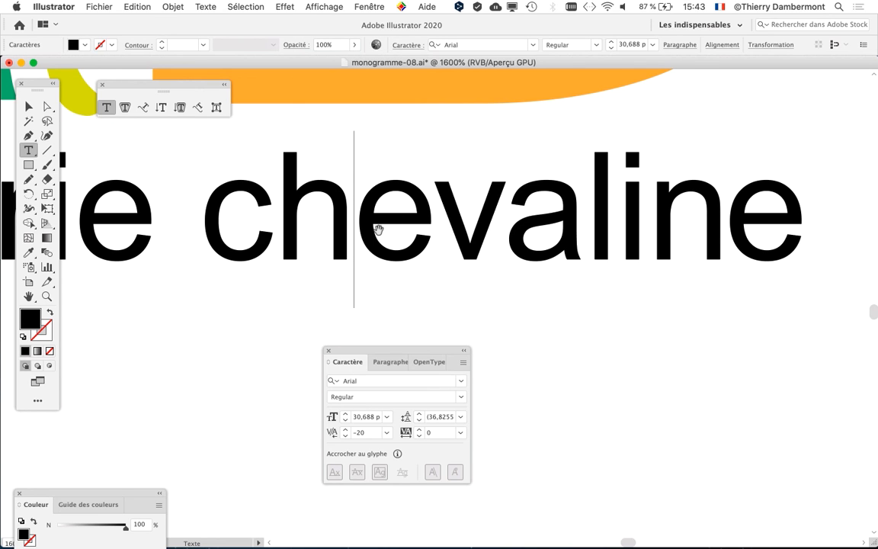
# Step: Tighten the o–u pair of "Boucherie", set its h–e kerning to -20, and finish editing the tagline
pyautogui.moveTo(386, 227); pyautogui.dragTo(791, 232)
pyautogui.moveTo(553, 228); pyautogui.dragTo(620, 238)
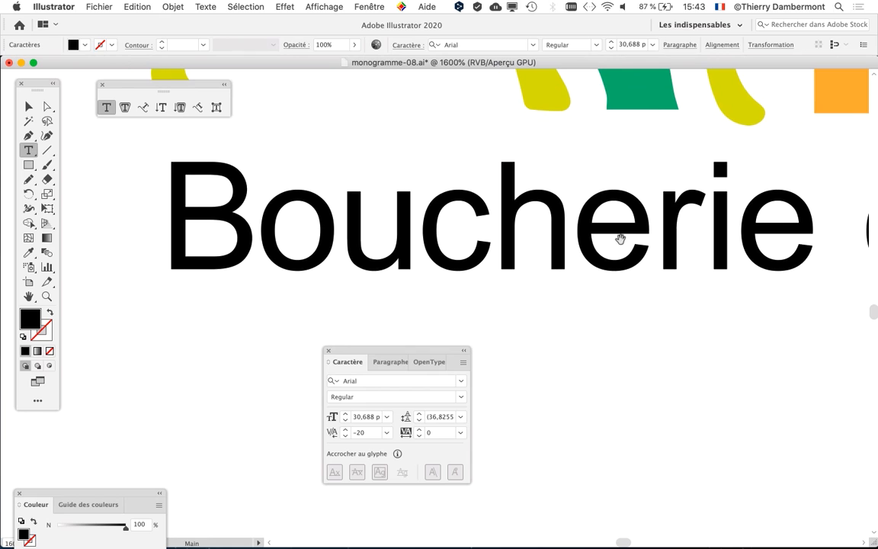
pyautogui.click(340, 228)
pyautogui.click(345, 436)
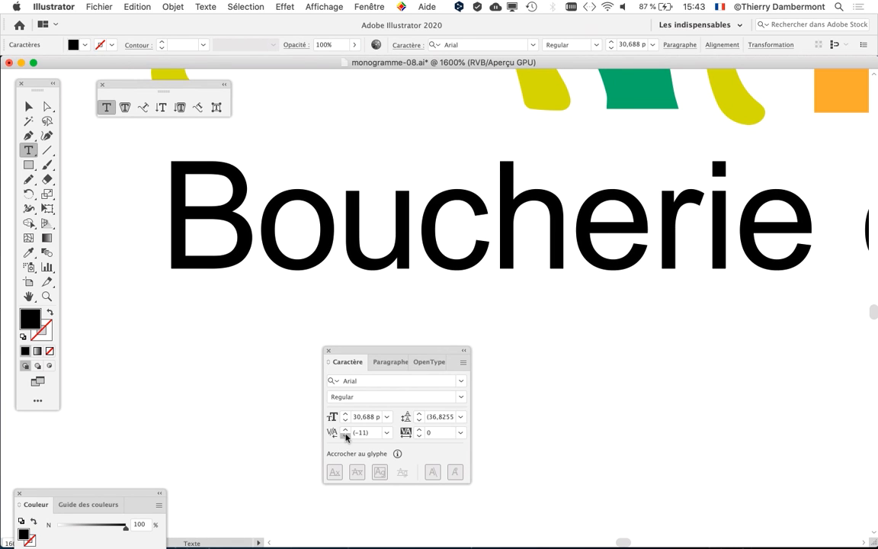
pyautogui.click(569, 236)
pyautogui.click(344, 435)
pyautogui.scroll(-1, 601, 326)
pyautogui.scroll(-1, 601, 325)
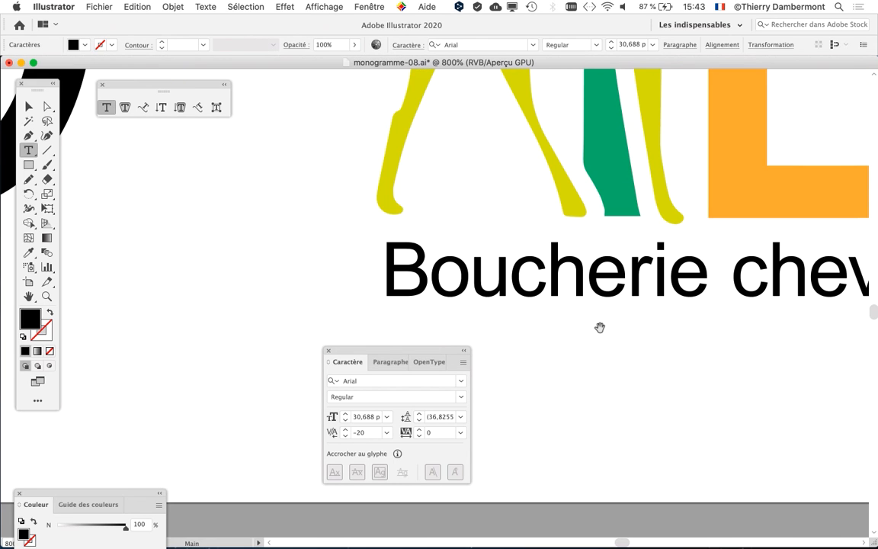
pyautogui.moveTo(598, 321); pyautogui.dragTo(373, 323)
pyautogui.press('Escape')
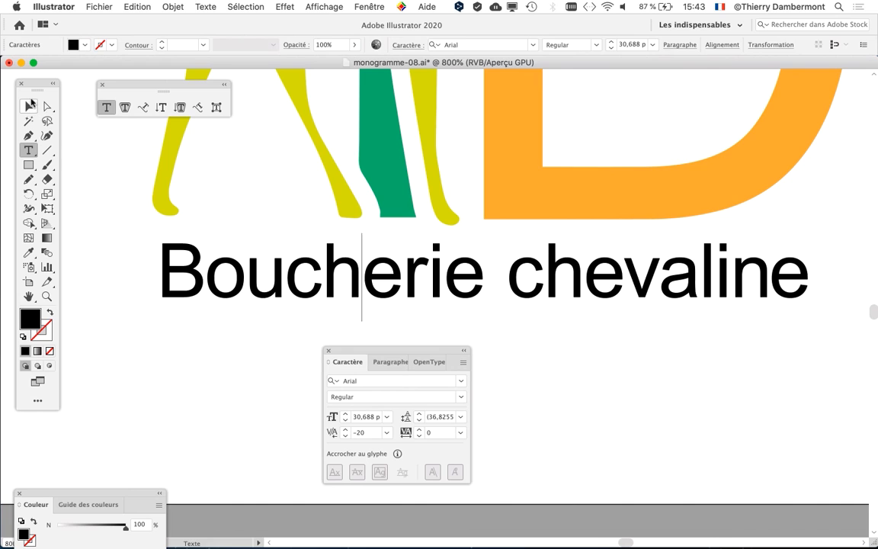
pyautogui.click(244, 303)
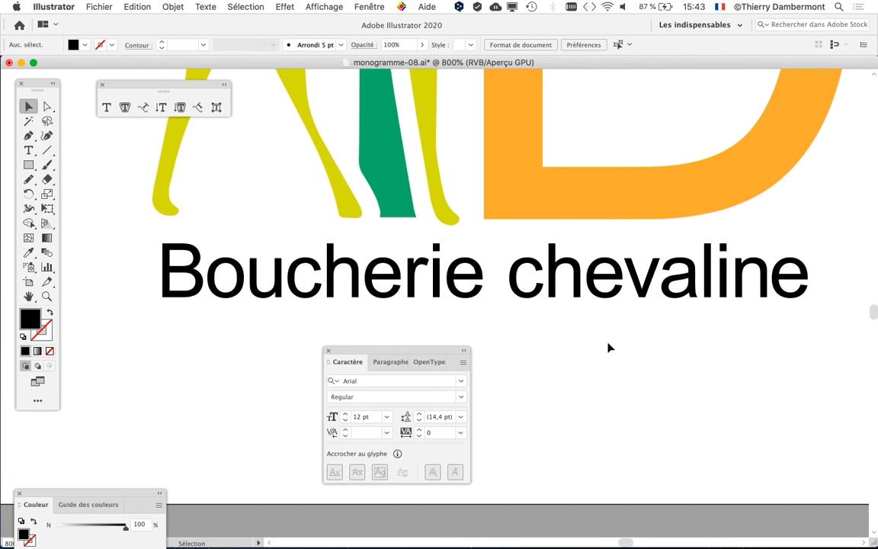
# Step: Move the character panel clear of the artwork and examine the tagline beneath the whole colored monogram
pyautogui.scroll(-1, 608, 347)
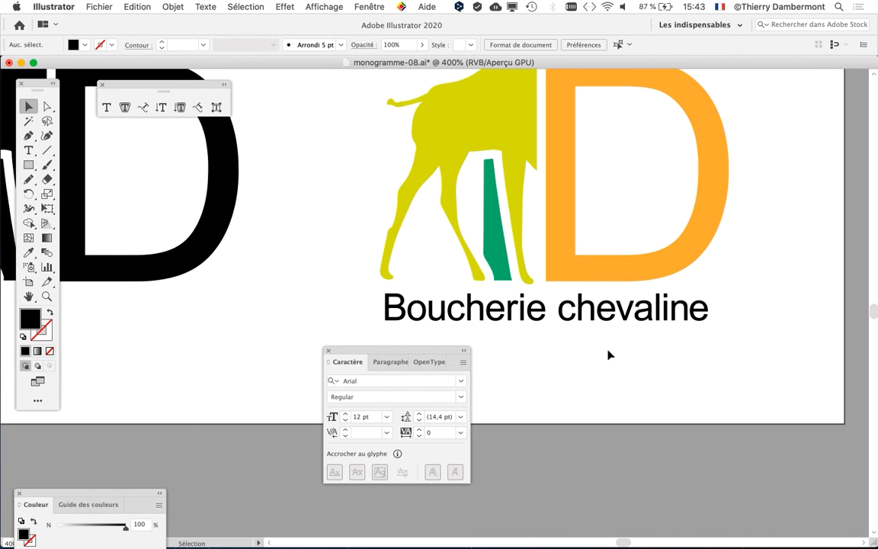
pyautogui.moveTo(418, 346); pyautogui.dragTo(240, 376)
pyautogui.moveTo(494, 376); pyautogui.dragTo(481, 503)
pyautogui.scroll(-1, 497, 474)
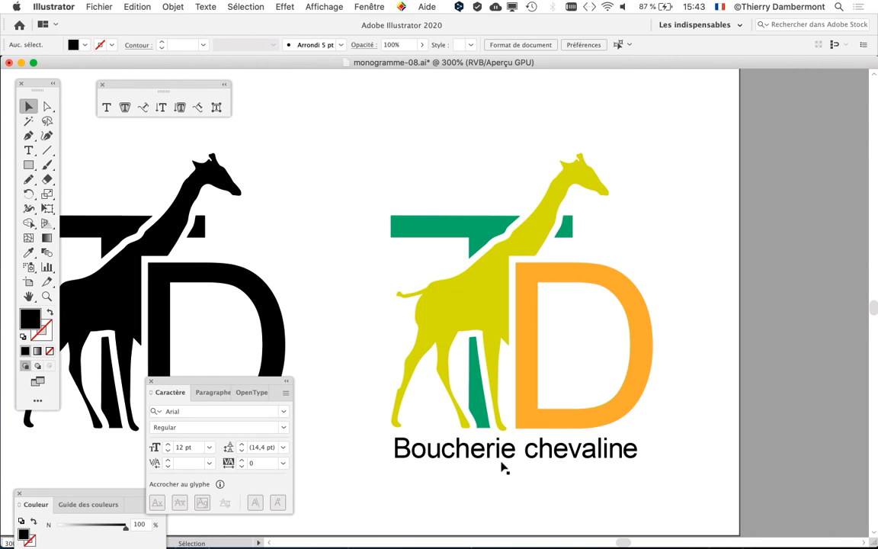
pyautogui.scroll(1, 503, 465)
pyautogui.moveTo(588, 350); pyautogui.dragTo(618, 381)
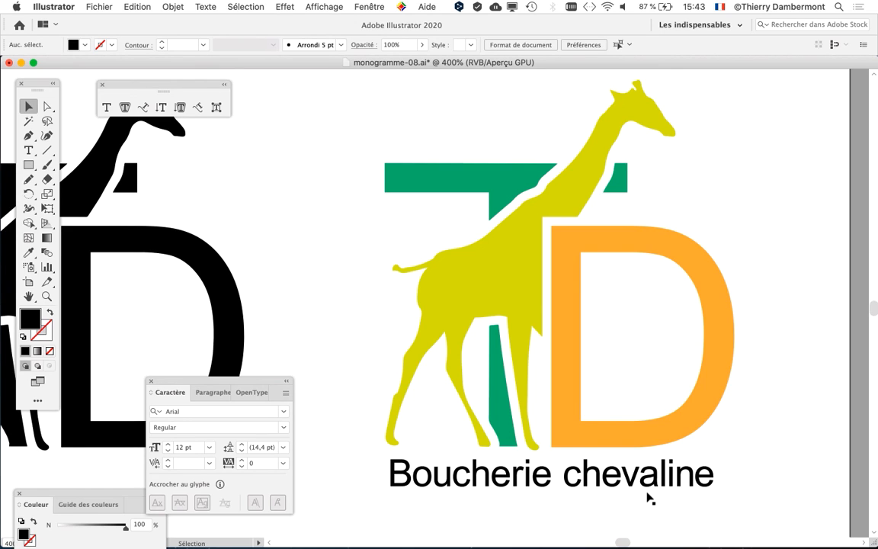
# Step: Save the document as monogramme-09.ai in Illustrator 2020 format with the default options
pyautogui.click(111, 6)
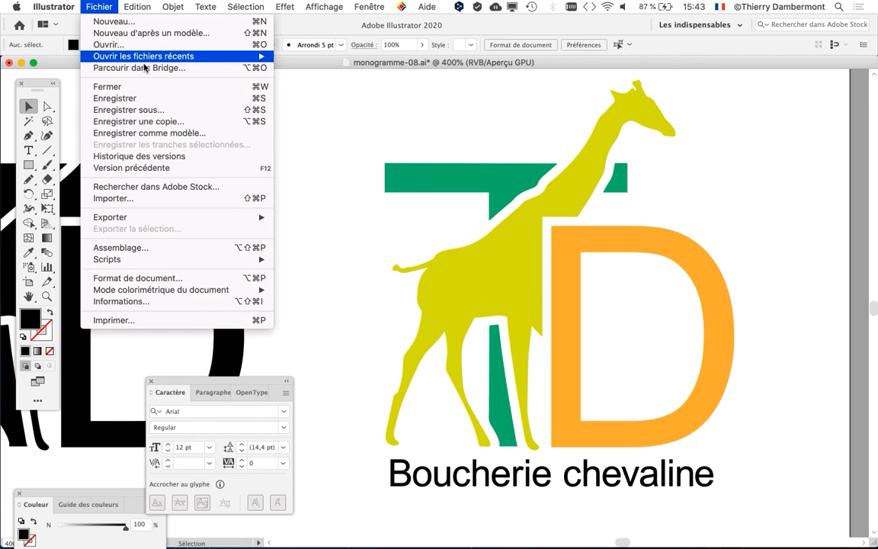
pyautogui.click(151, 102)
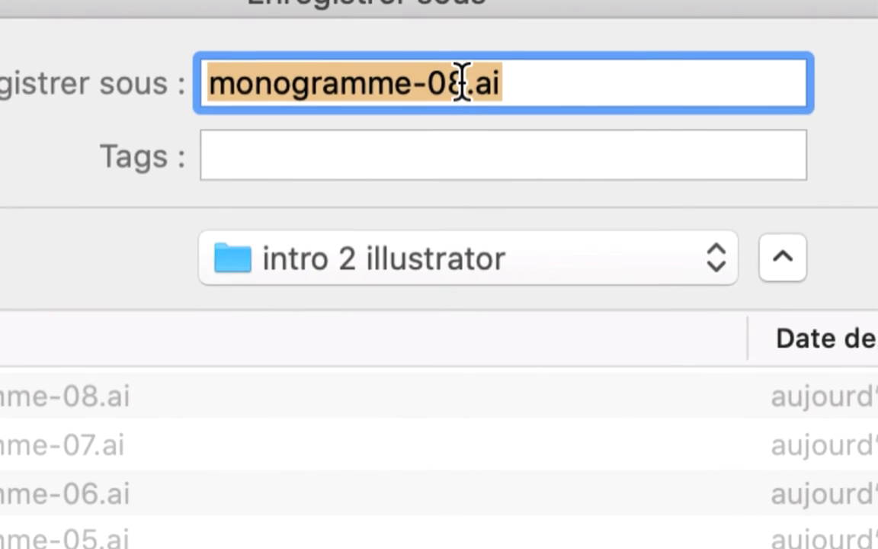
pyautogui.moveTo(463, 80); pyautogui.dragTo(460, 80)
pyautogui.write('9')
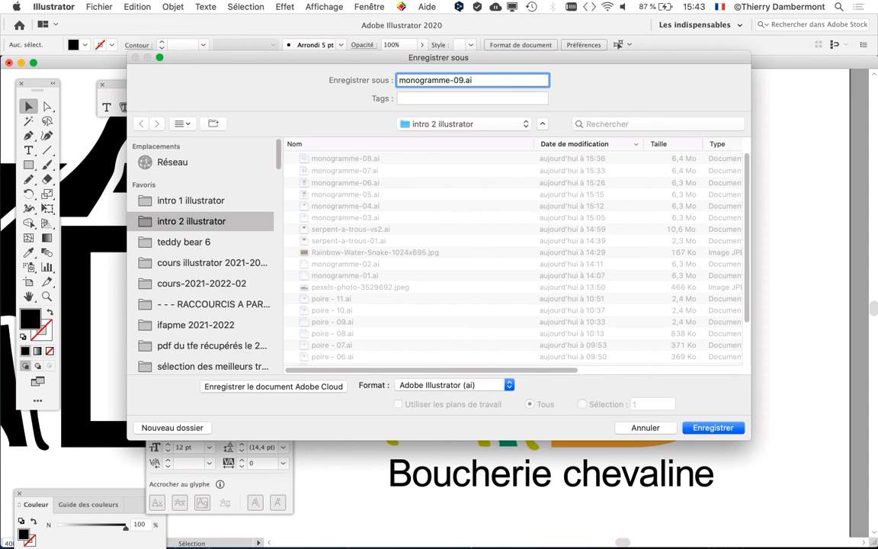
pyautogui.press('Return')
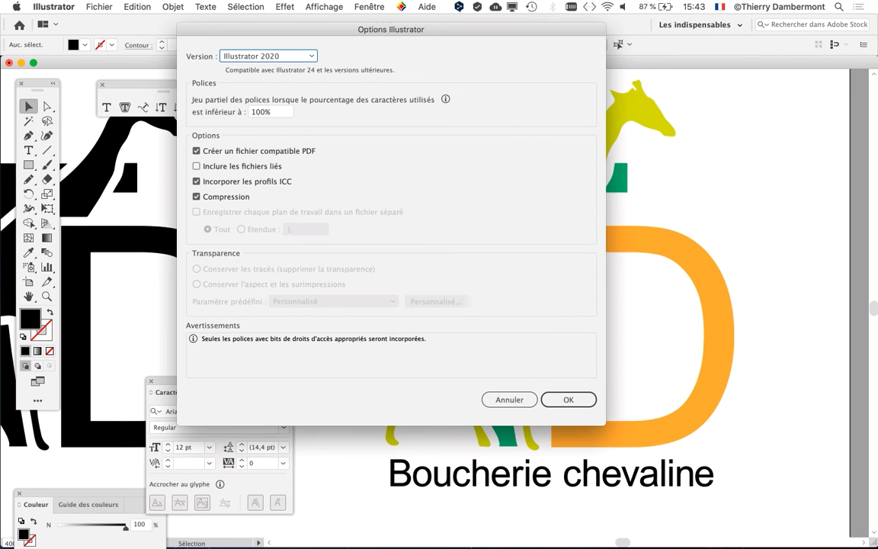
pyautogui.press('Return')
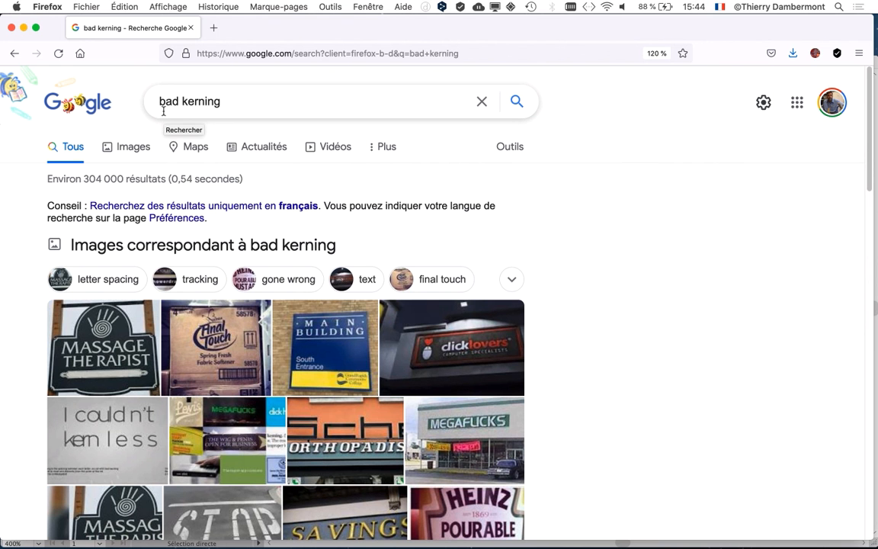
# Step: Switch to Firefox and examine the example images in the "bad kerning" Google results
pyautogui.scroll(-3, 645, 376)
pyautogui.scroll(-2, 644, 374)
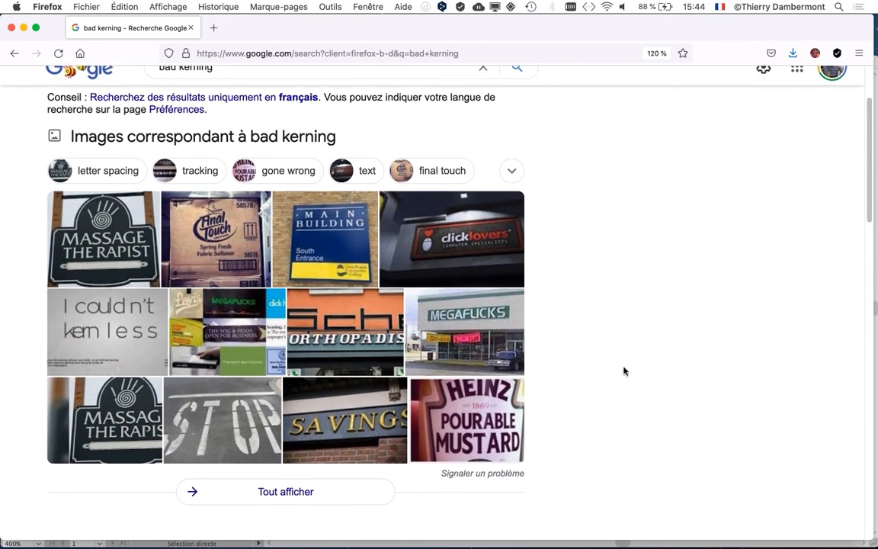